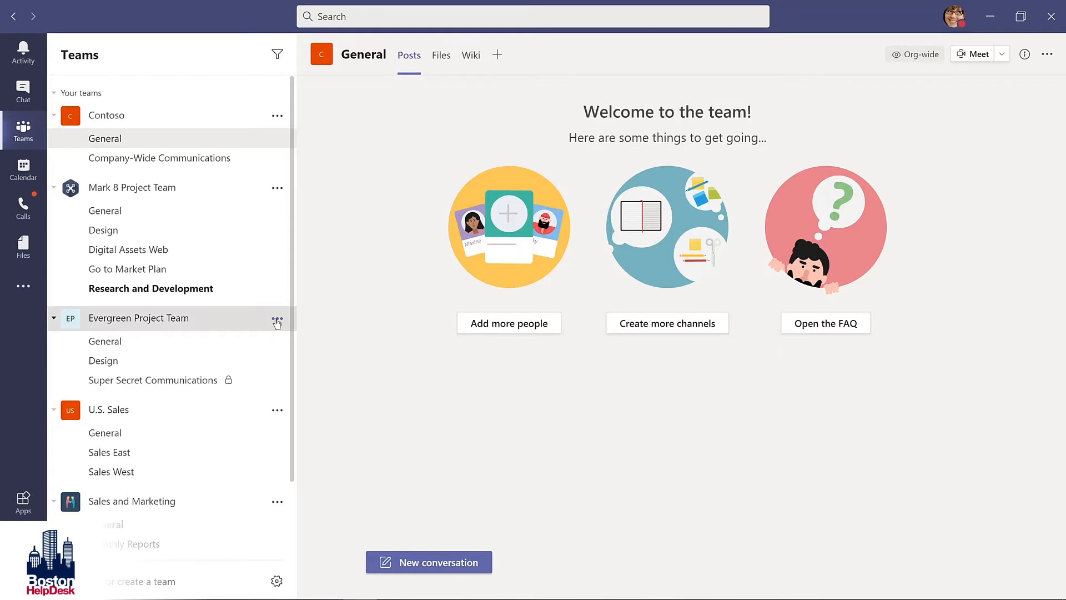
Open the management page of the Evergreen Project Team and expand its members and guests list
left_click(276, 321)
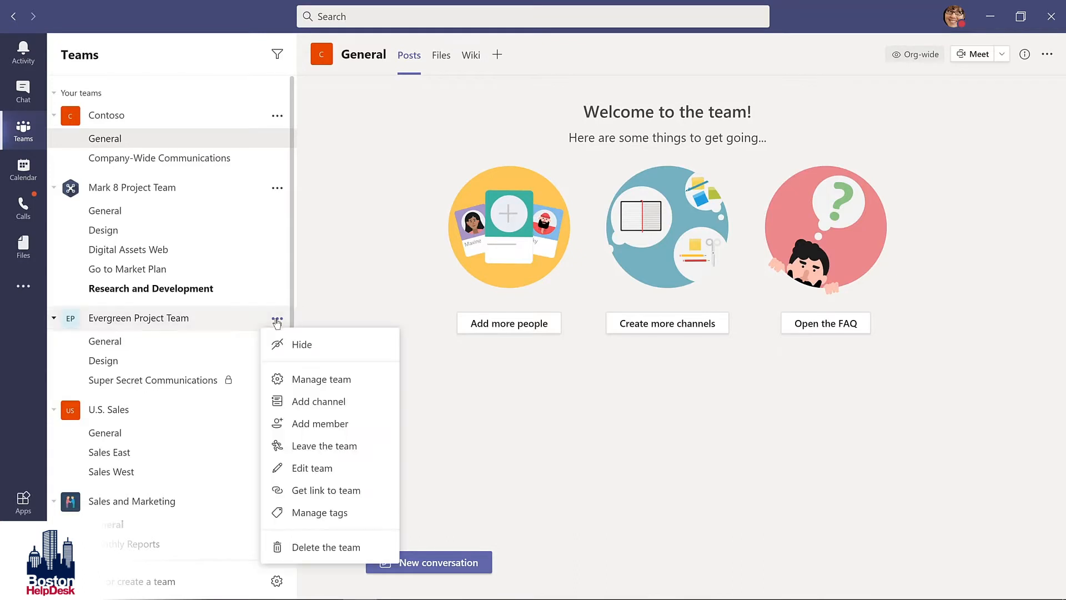
left_click(302, 381)
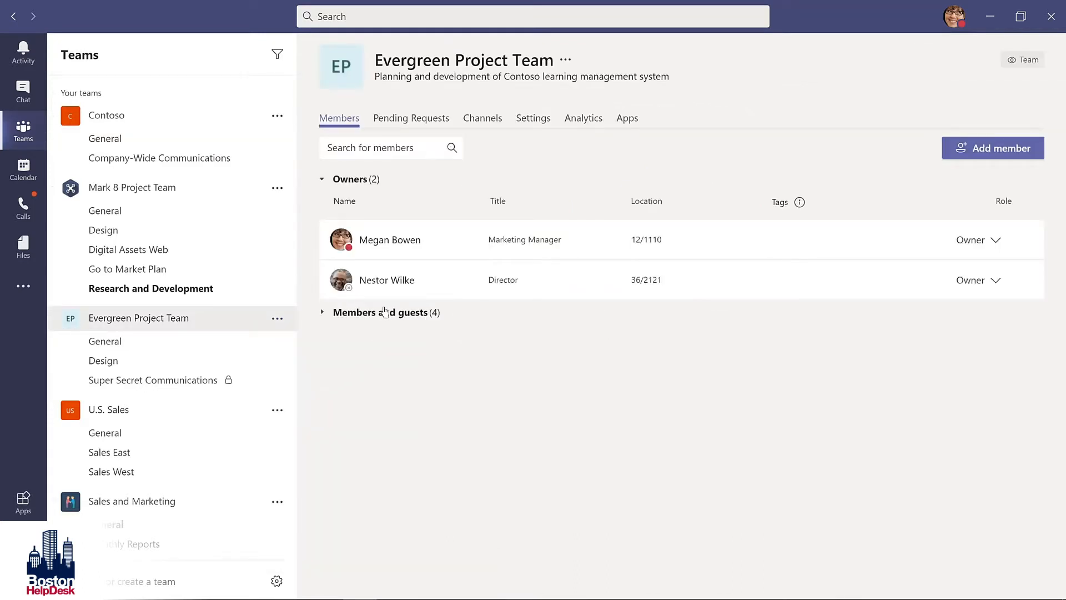
left_click(380, 314)
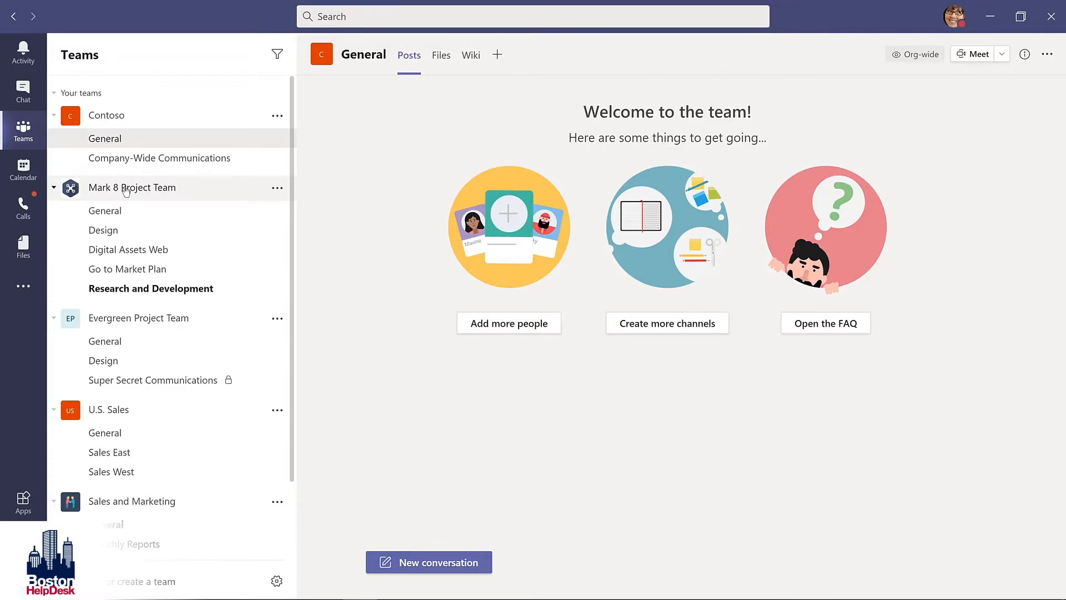
Search for "marketing", look through the people and file results, and open the file filters
left_click(350, 15)
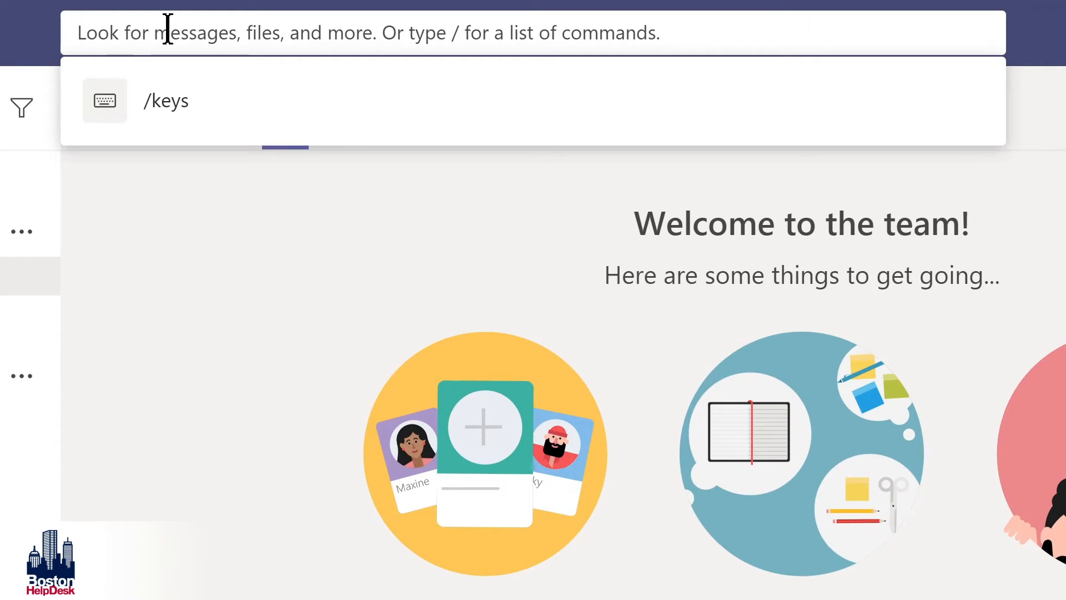
type("marketing")
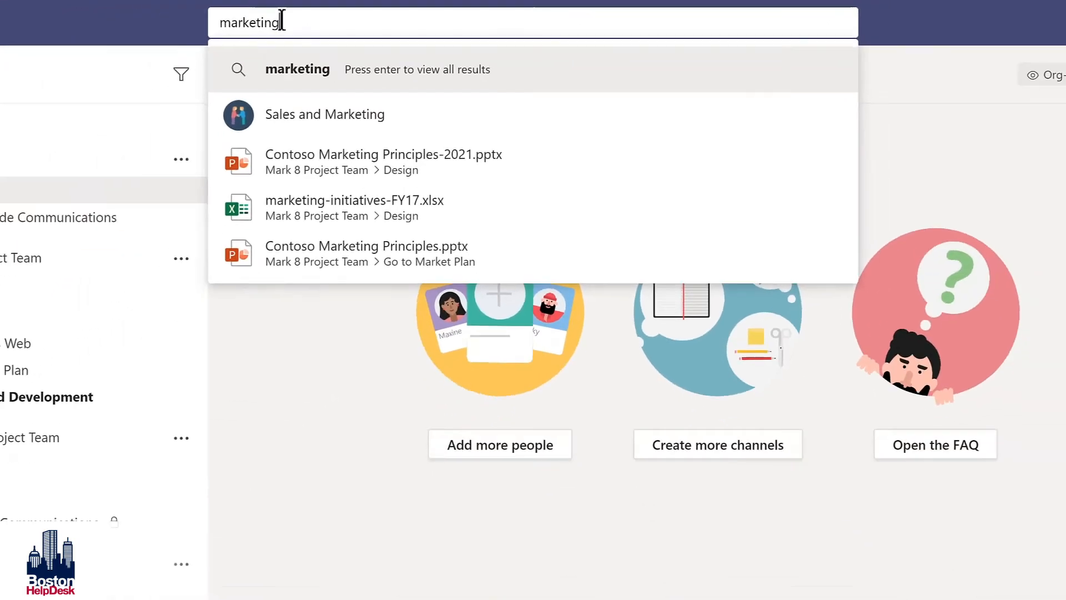
key("Return")
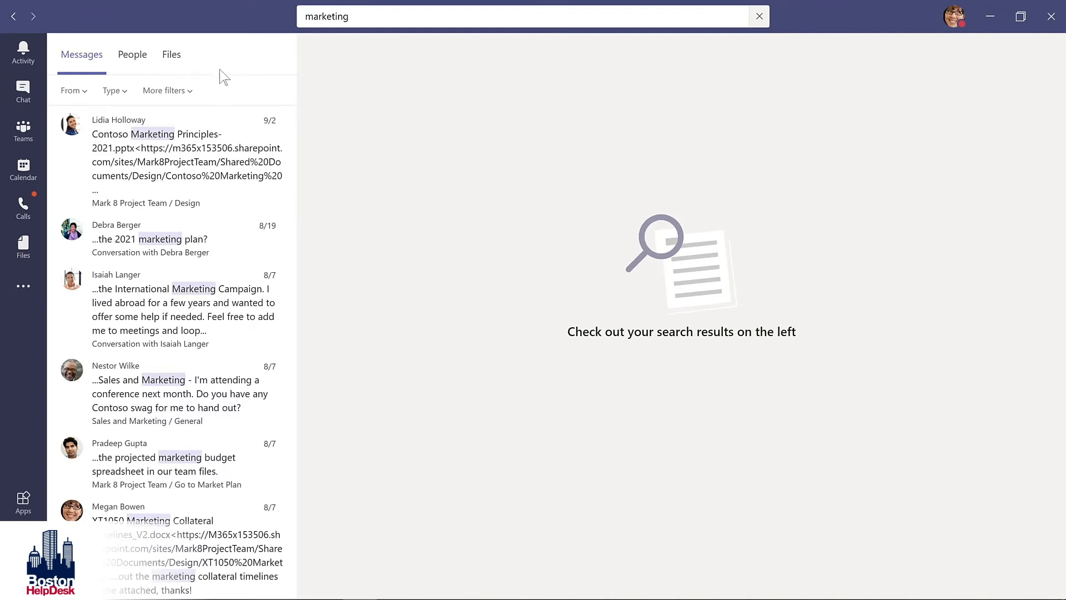
left_click(133, 55)
left_click(172, 54)
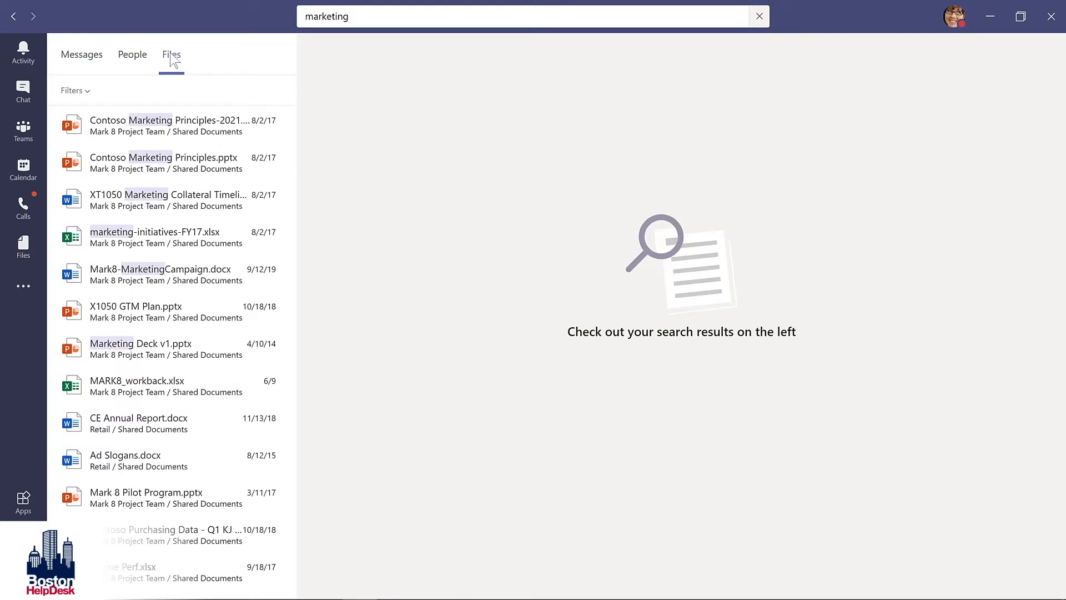
left_click(87, 90)
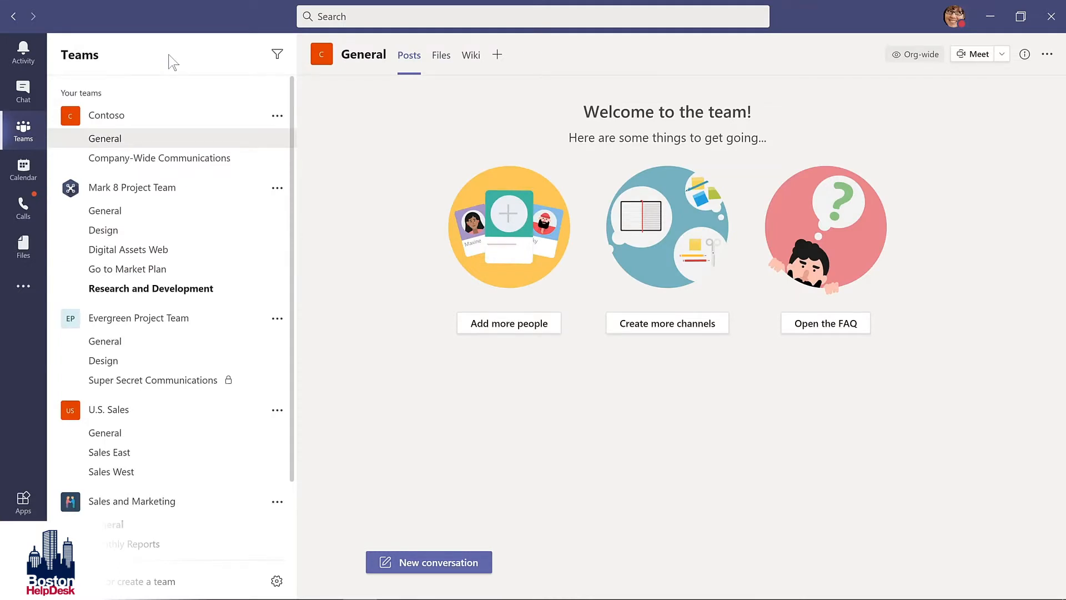
Display the keyboard shortcuts list with the /keys command and close it
key("ctrl+e")
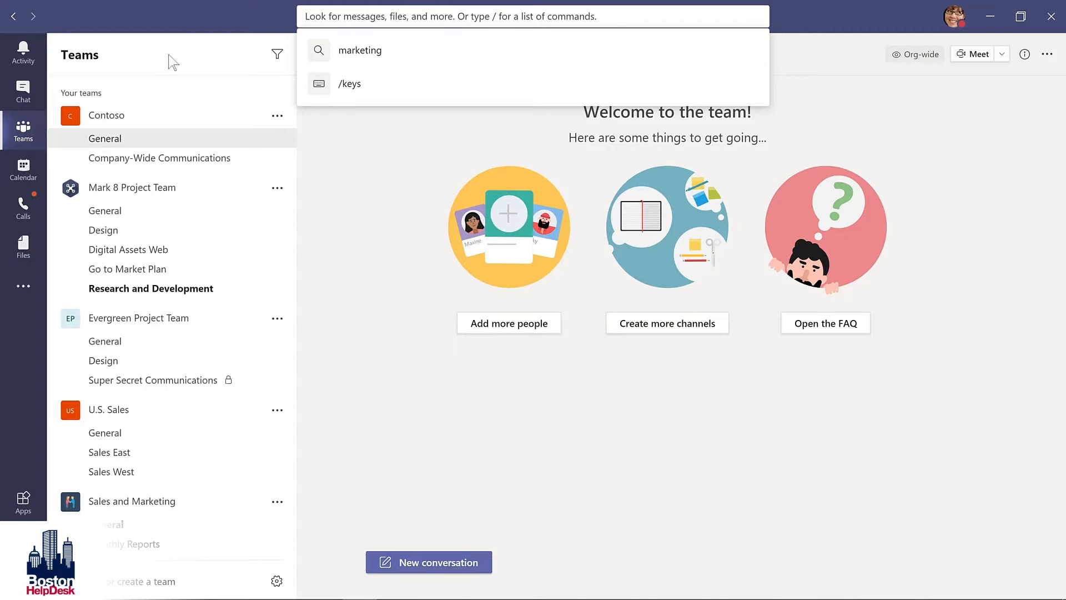
type("/keys")
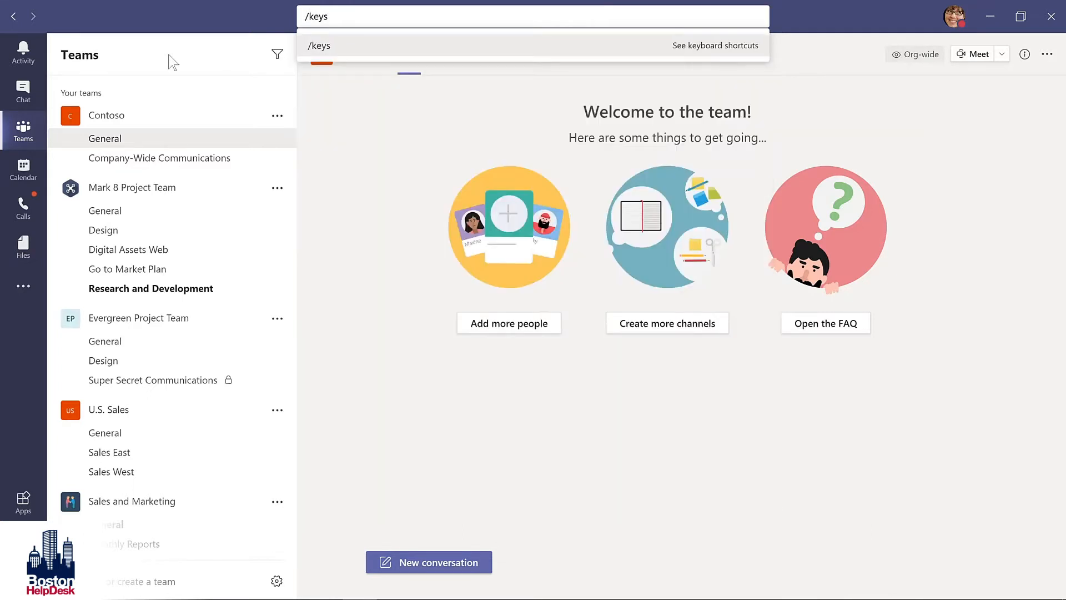
key("Return")
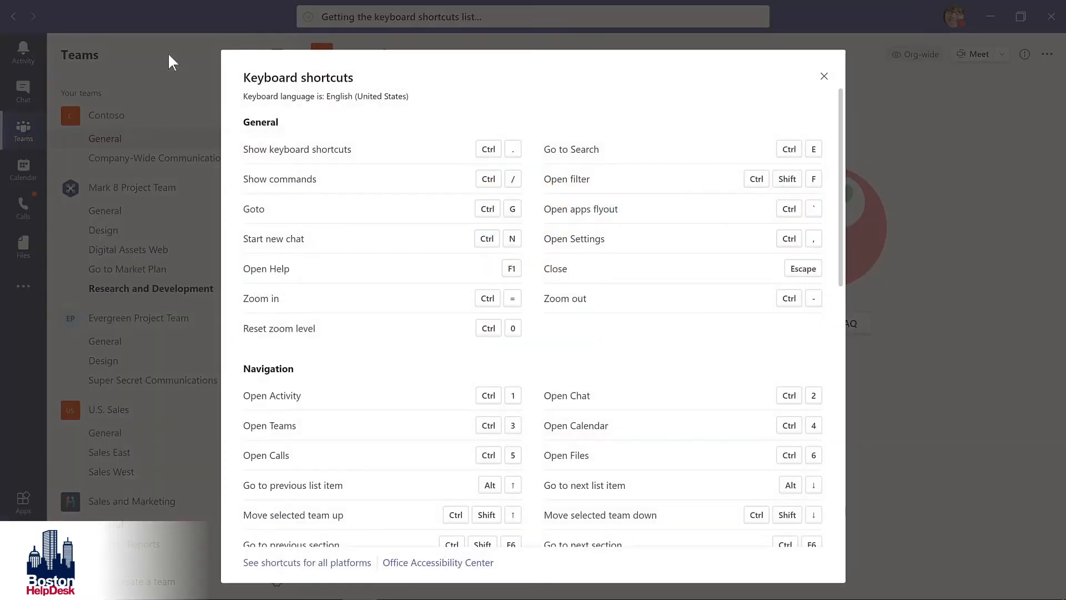
key("Escape")
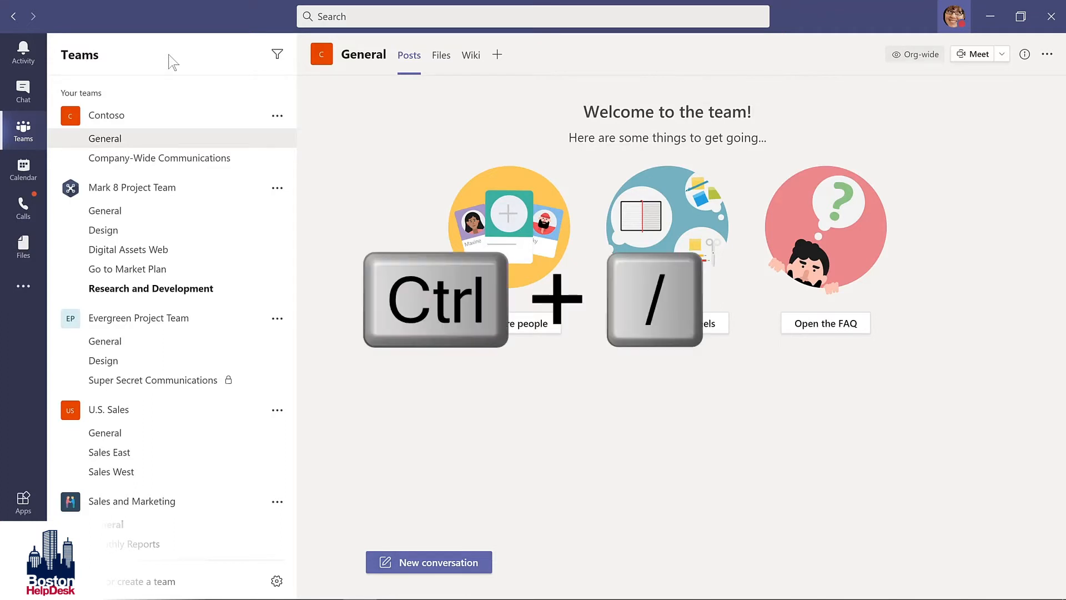
Bring up the list of slash commands and choose /whatsnew
key("ctrl+slash")
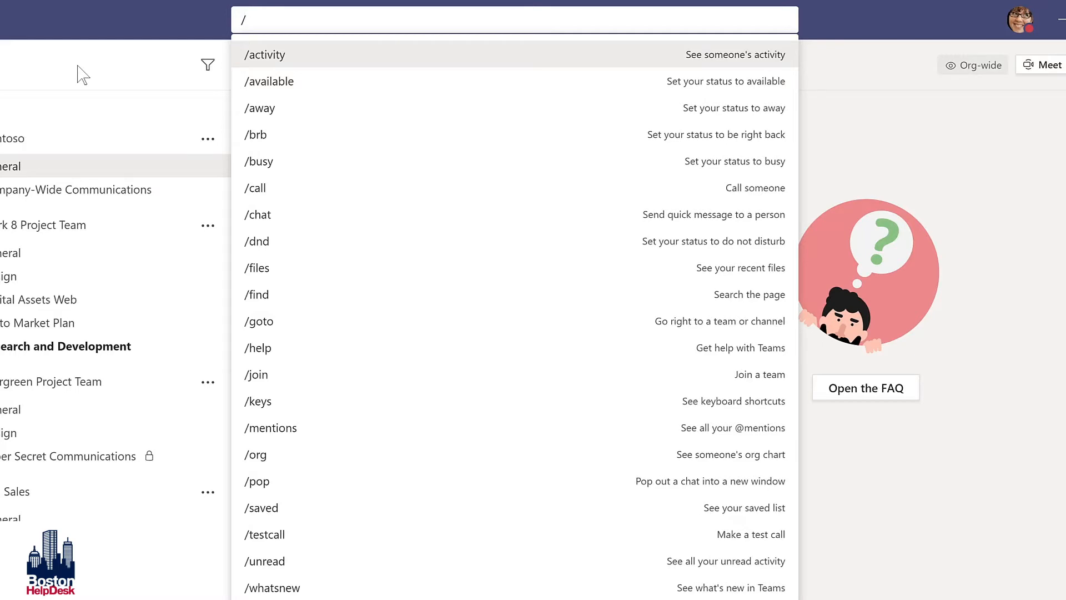
type("whatsnew")
left_click(282, 56)
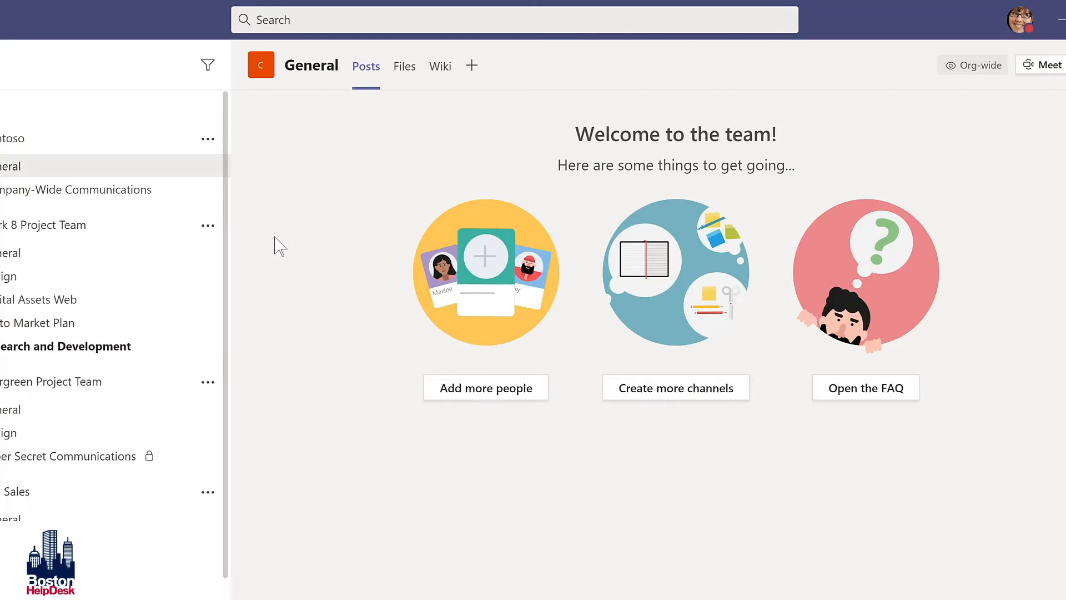
List the recent files with the /files command and choose Usability Testing Priorities.docx
type("/")
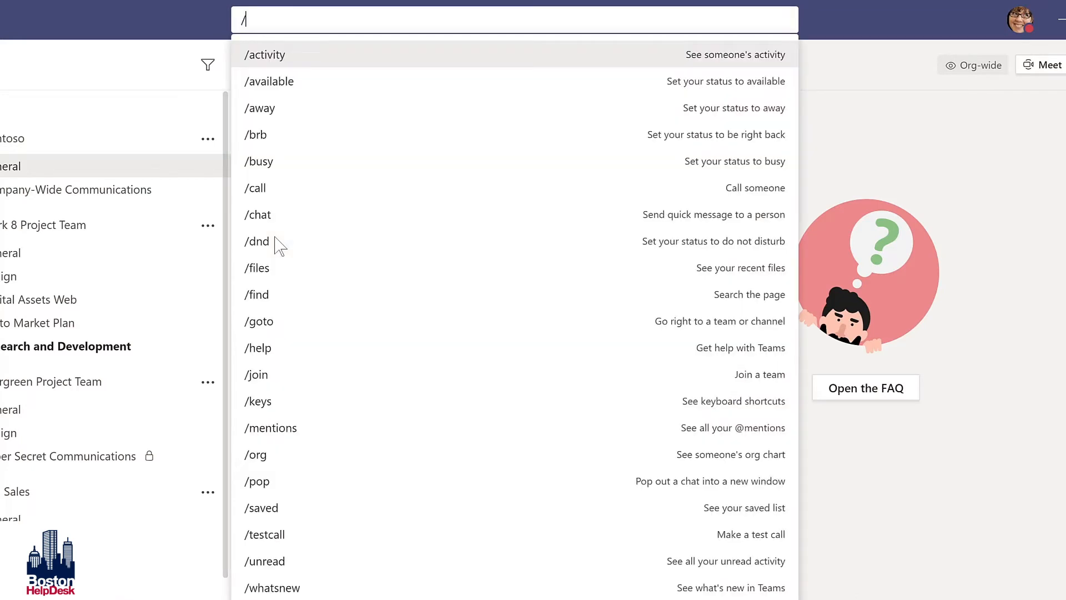
left_click(267, 274)
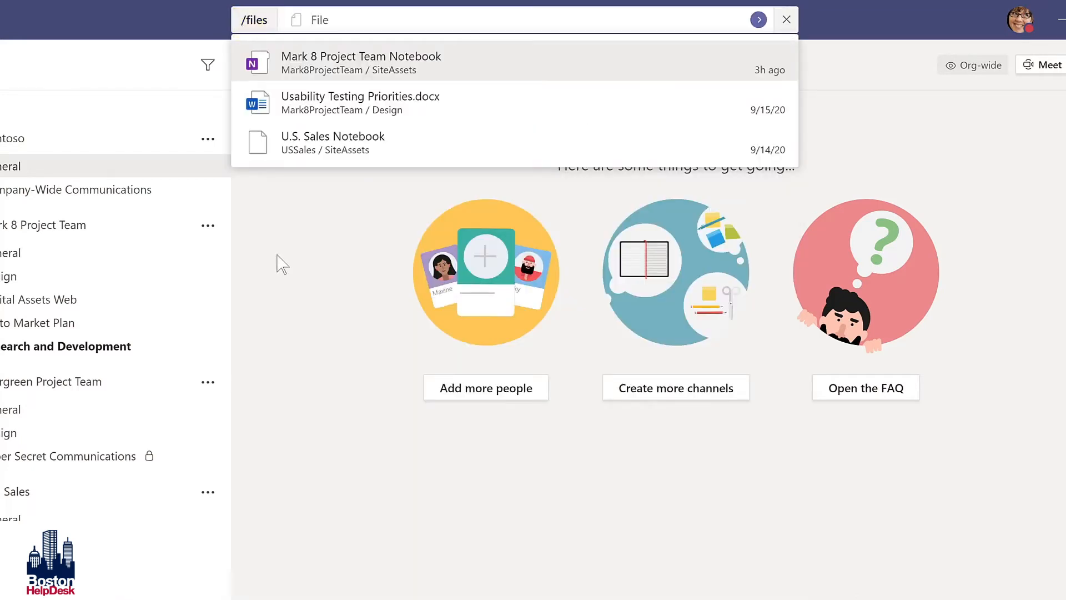
left_click(347, 110)
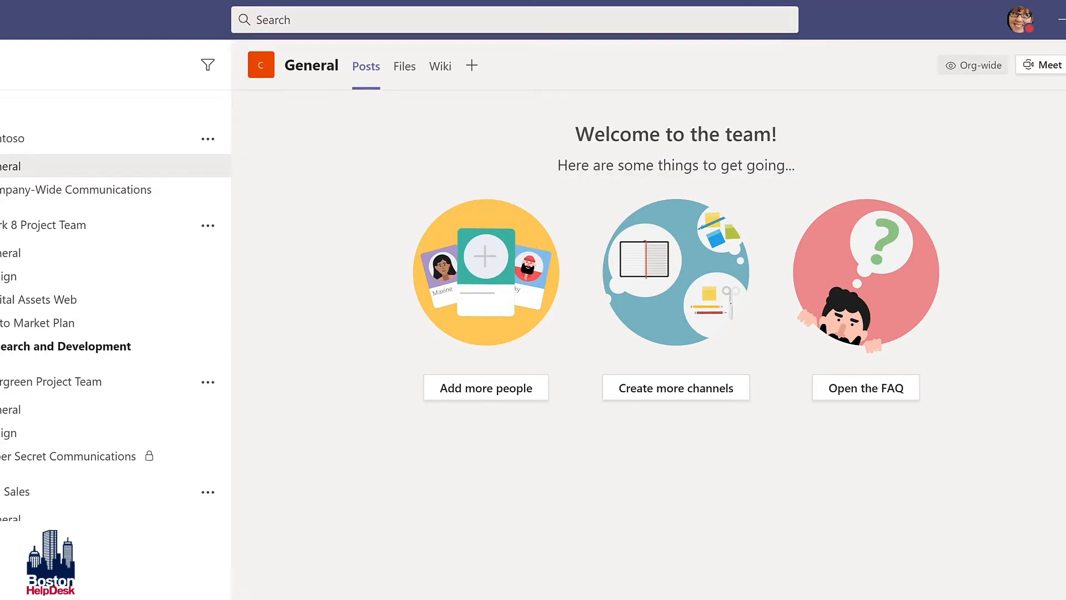
key("ctrl+slash")
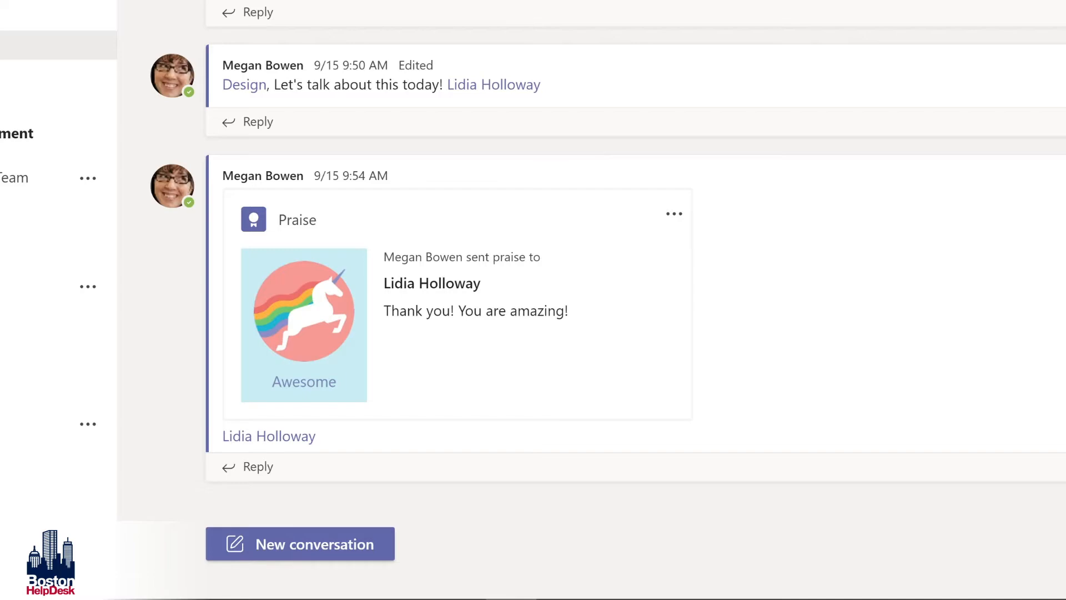
Post a new conversation mentioning the first suggested colleague, followed by ", please share an update on your conversation with the sales team."
left_click(312, 536)
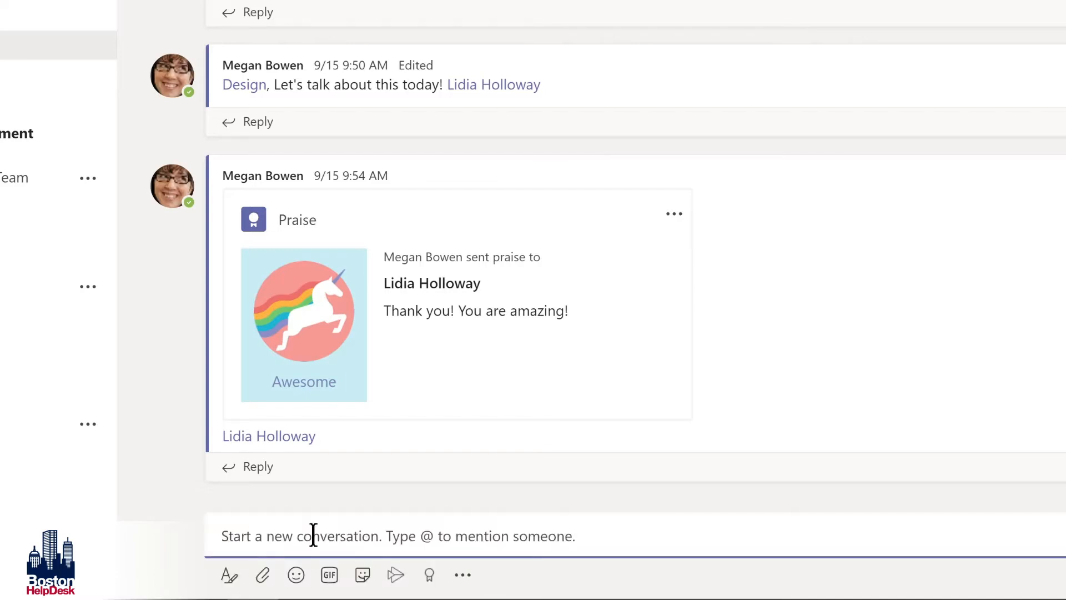
type("@")
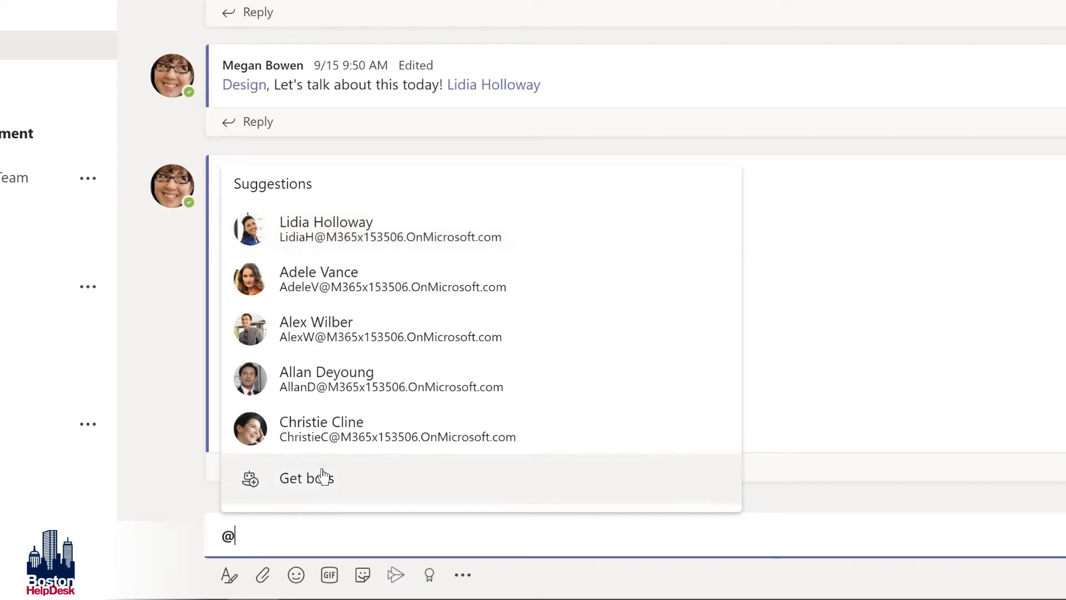
left_click(318, 240)
type(",")
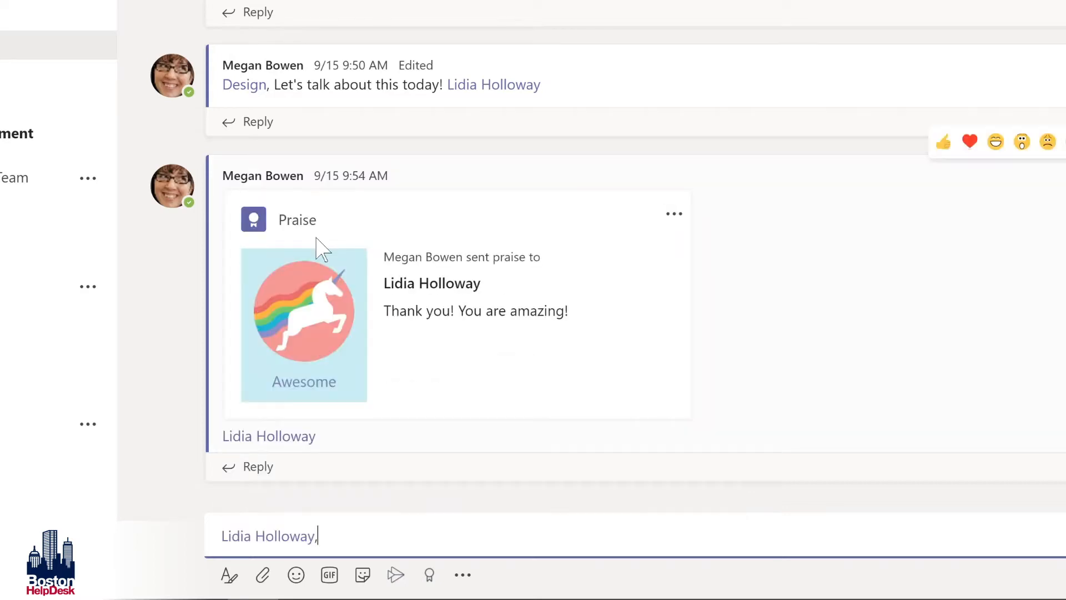
type(" please share an update on your conversation with the sales team.")
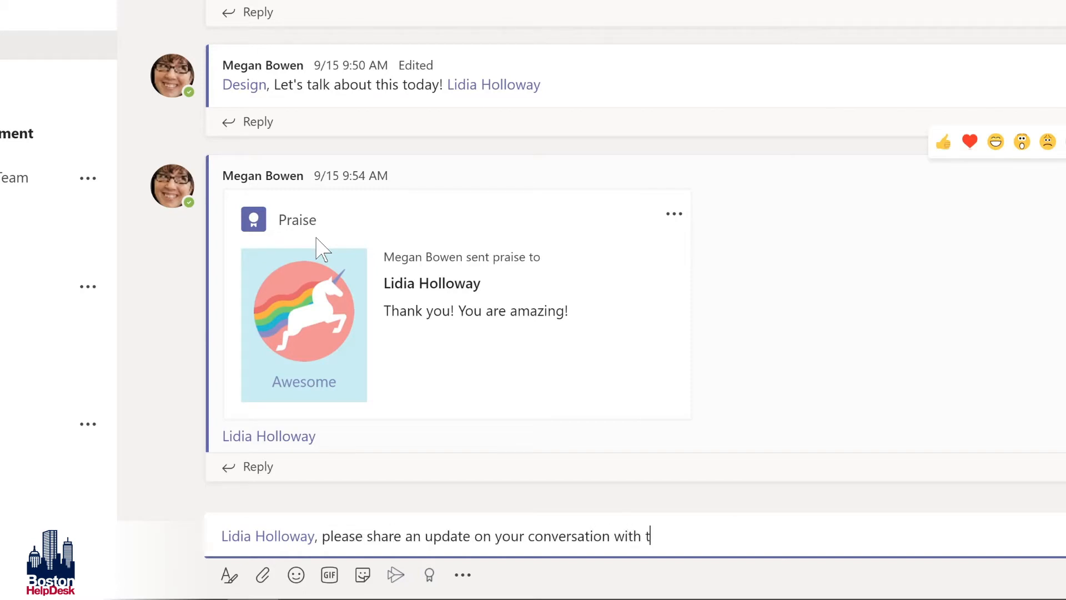
key("Return")
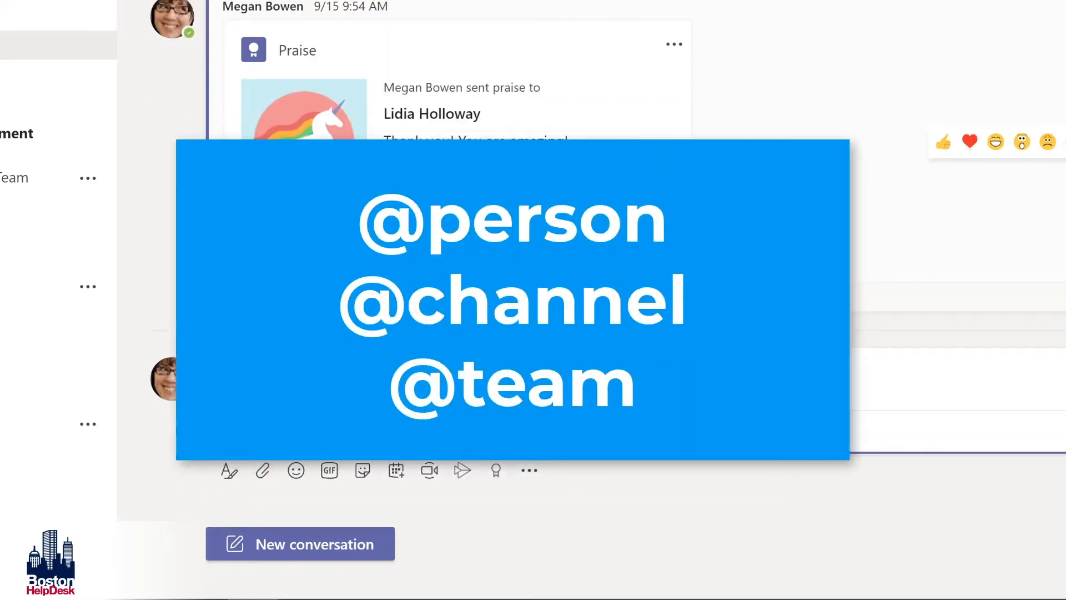
Post another conversation mentioning the Design channel, followed by ", I'm so excited about our team retreat tomorrow!"
left_click(326, 541)
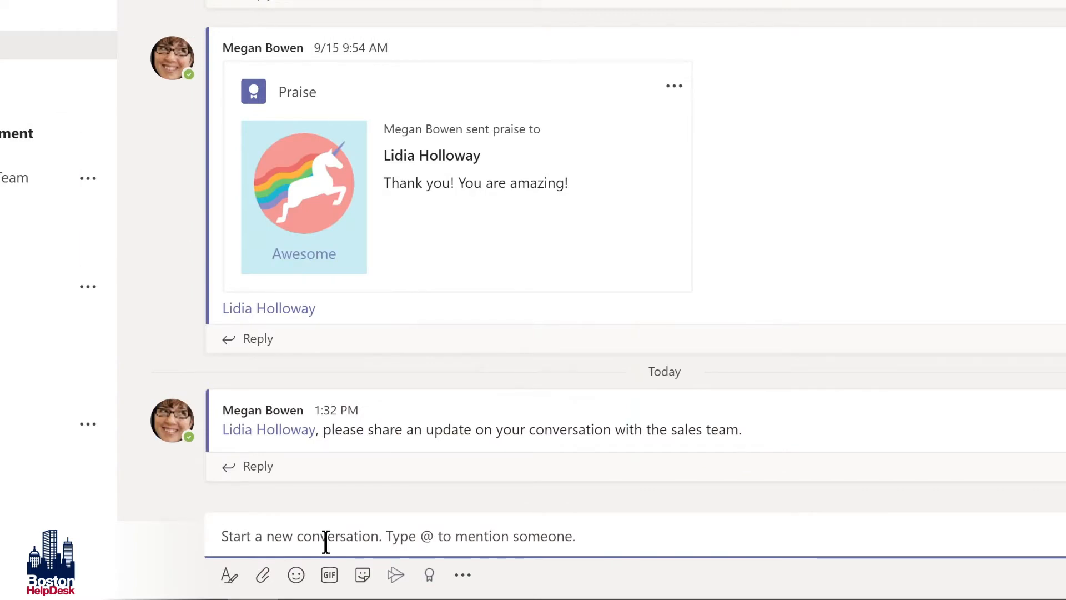
type("@De")
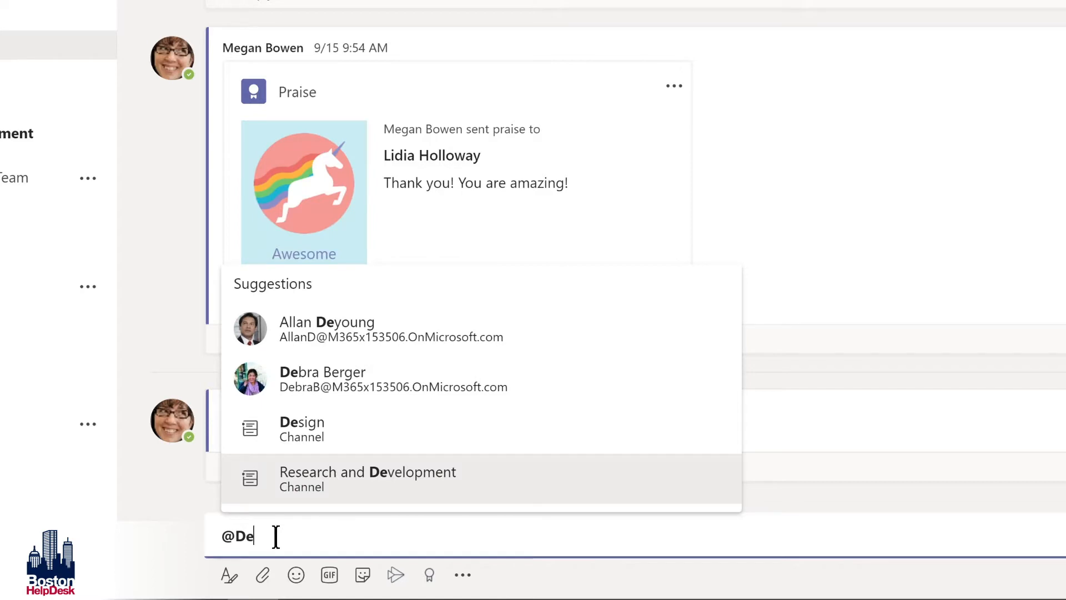
left_click(303, 430)
type(", I'm so excited about our team retreat tomorrow!")
key("Return")
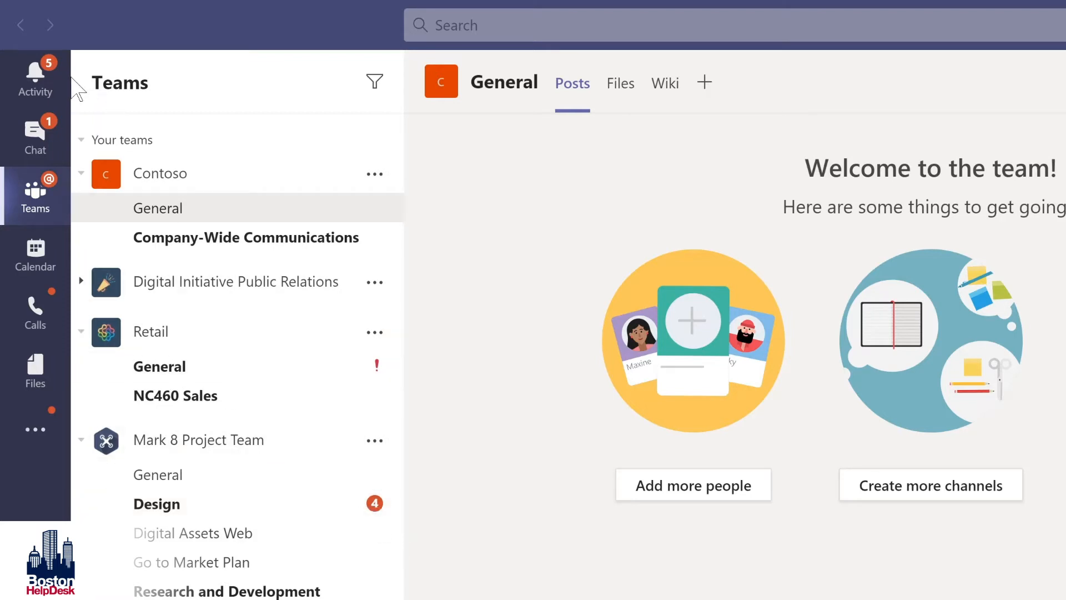
Check the activity feed and reply to the team retreat post with "Yay! I'm looking forward to working with the" plus a Mark 8 Project Team mention
left_click(38, 77)
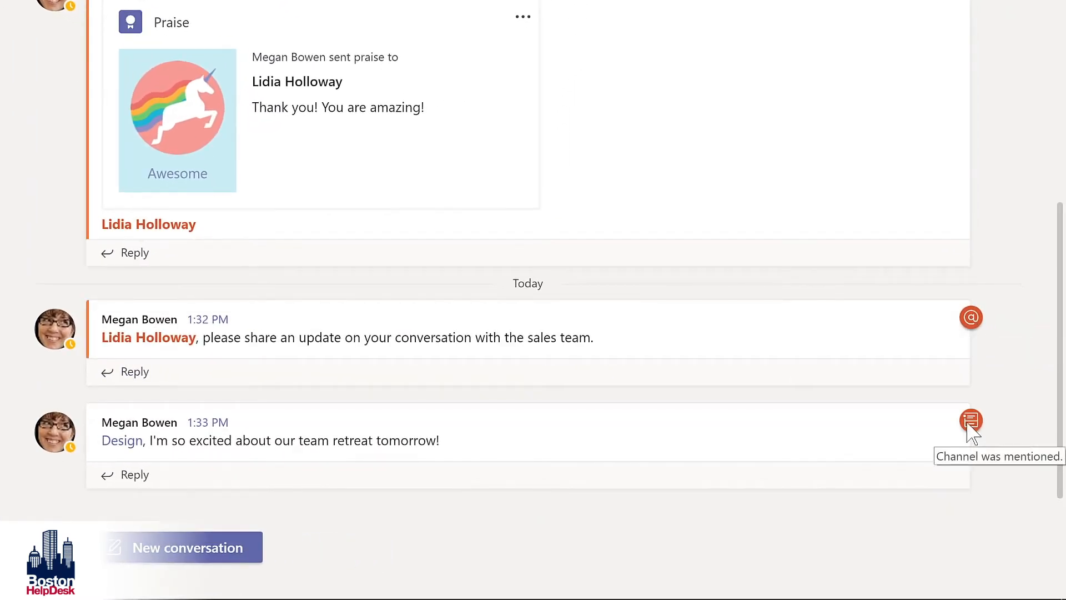
left_click(125, 477)
type("Ya")
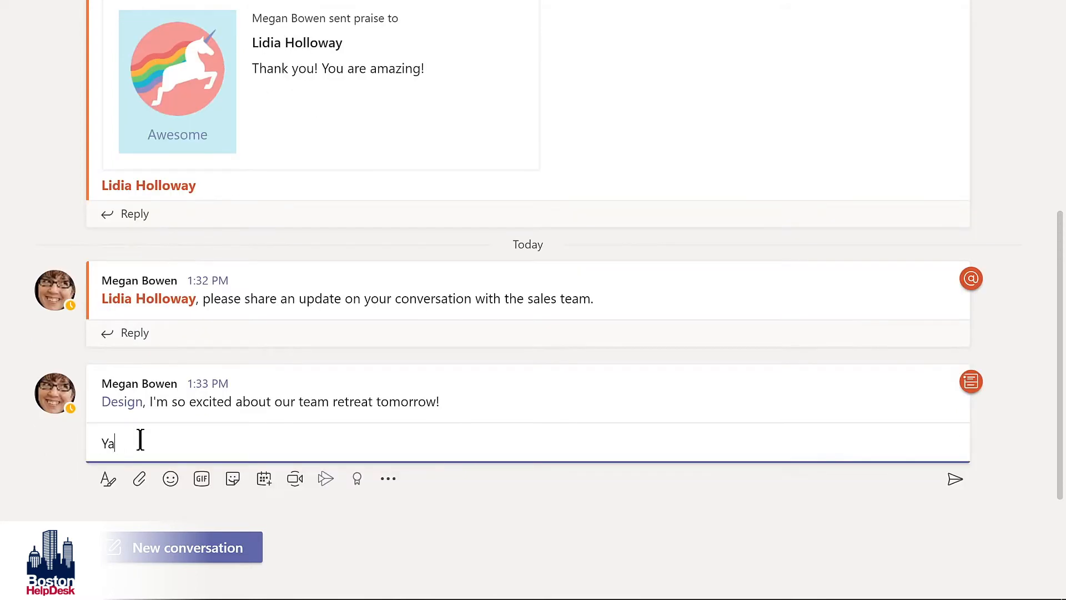
type("y! I'm looking forward to working with the @m")
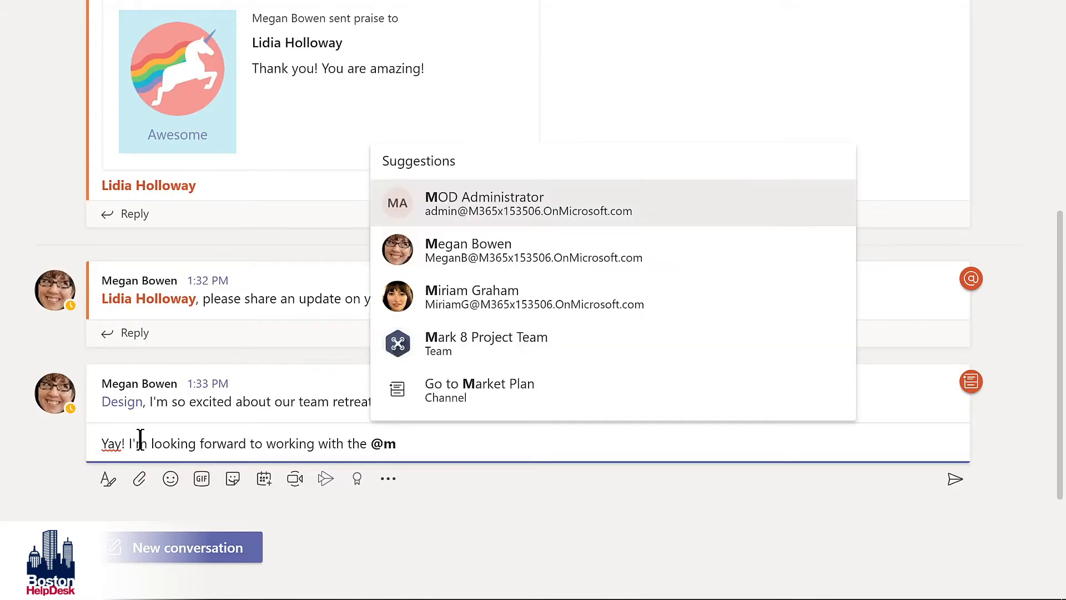
left_click(484, 342)
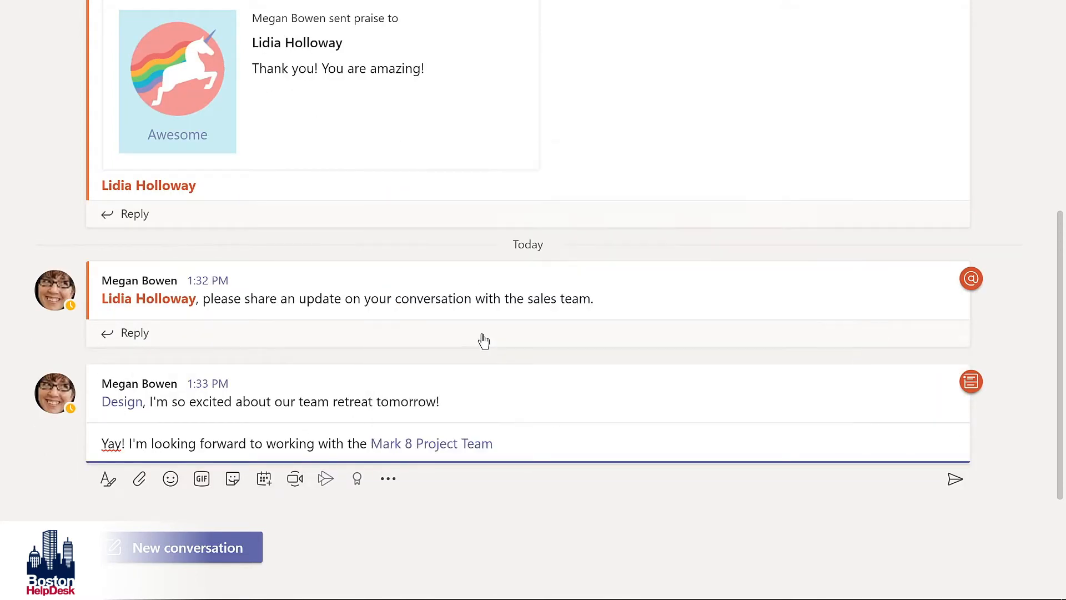
key("Return")
mouse_move(976, 398)
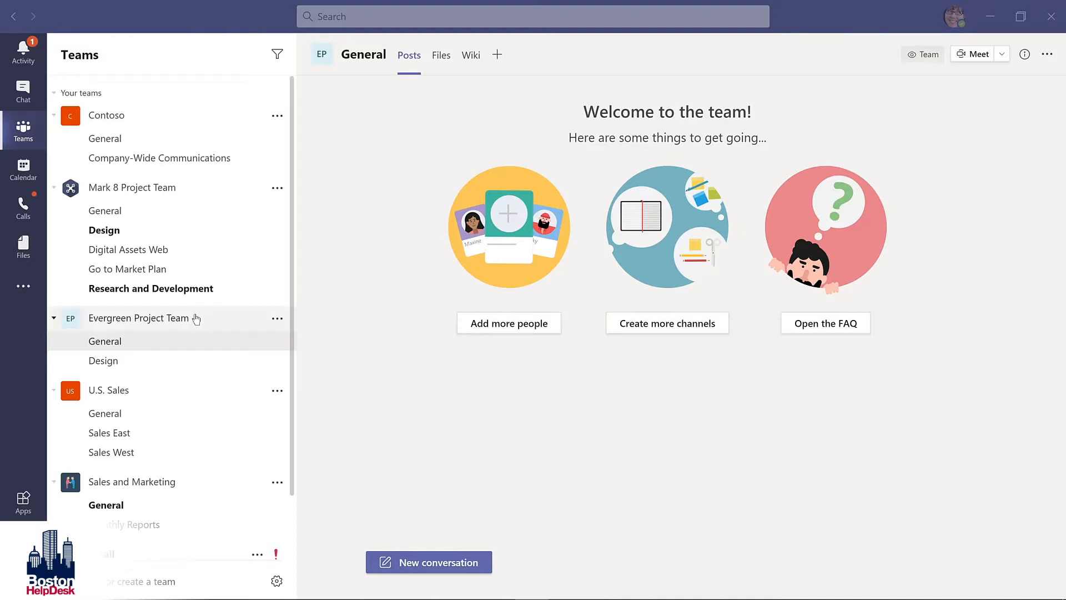
Rename the Evergreen Project Team to "Evergreen LMS Project Team"
left_click(277, 321)
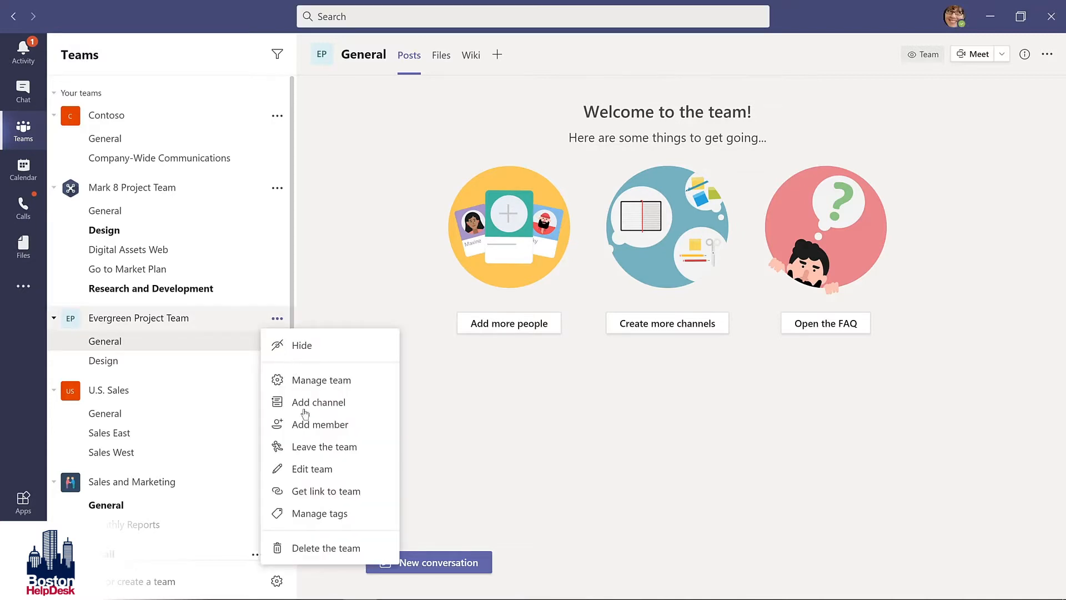
left_click(303, 472)
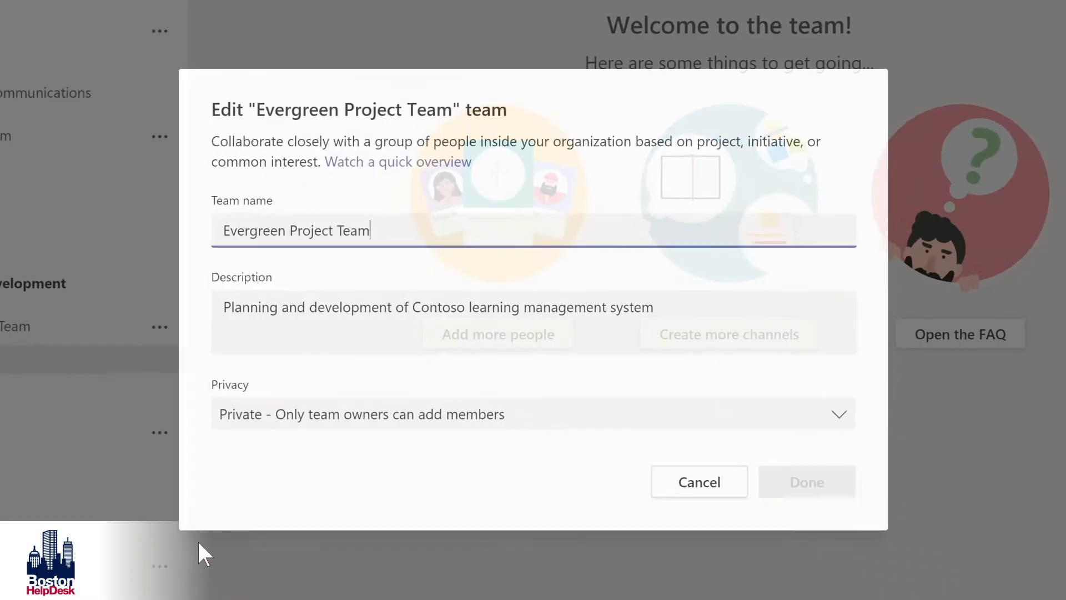
left_click(367, 252)
type("LMS Project Team")
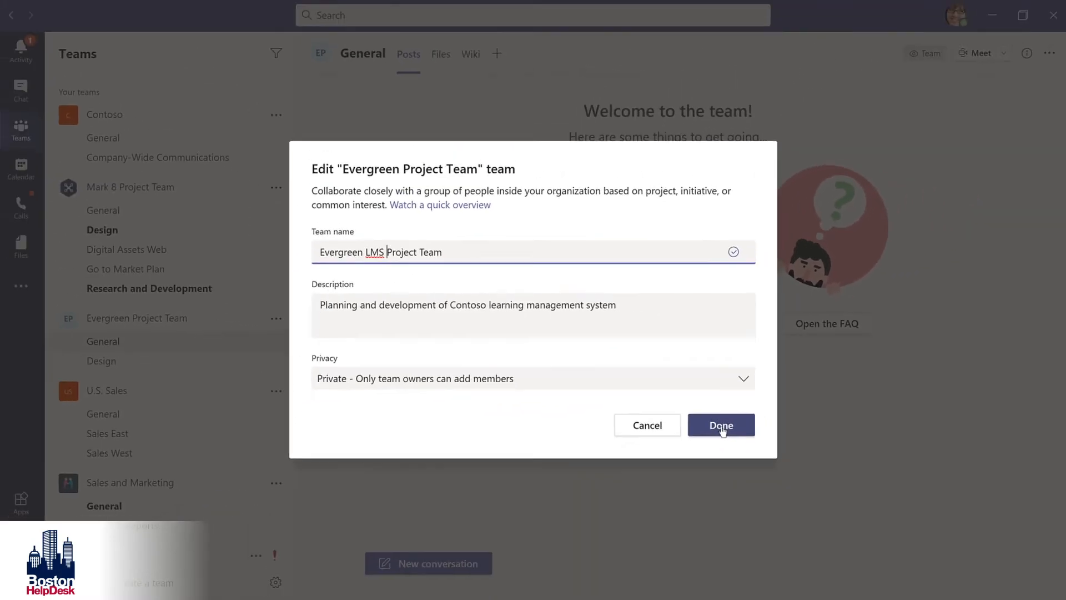
left_click(780, 467)
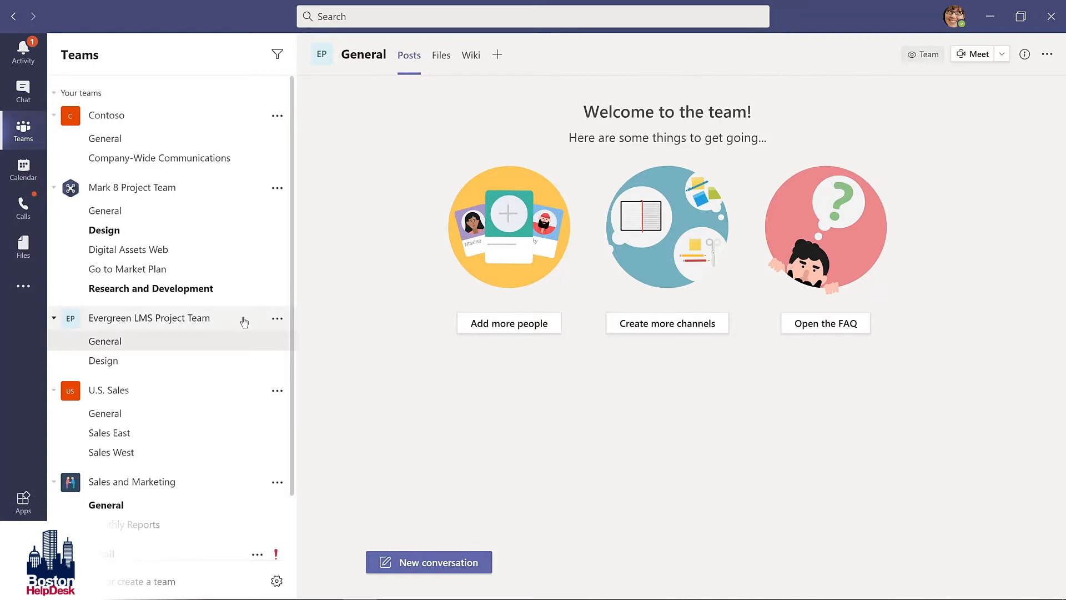
Add the Product Manager found with a partial name search as a member of the Evergreen LMS Project Team
left_click(277, 319)
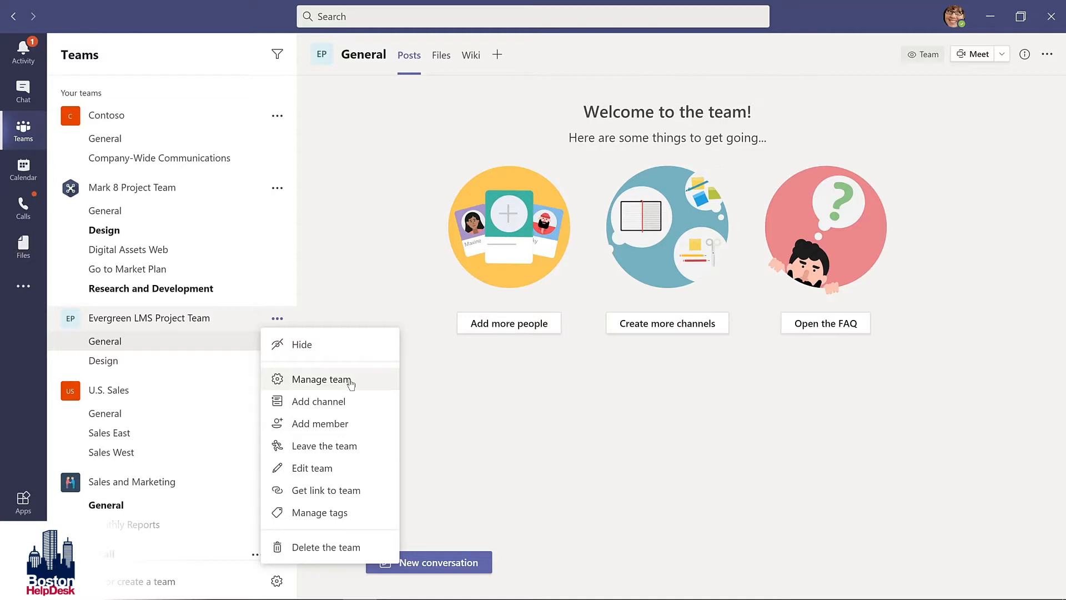
left_click(350, 383)
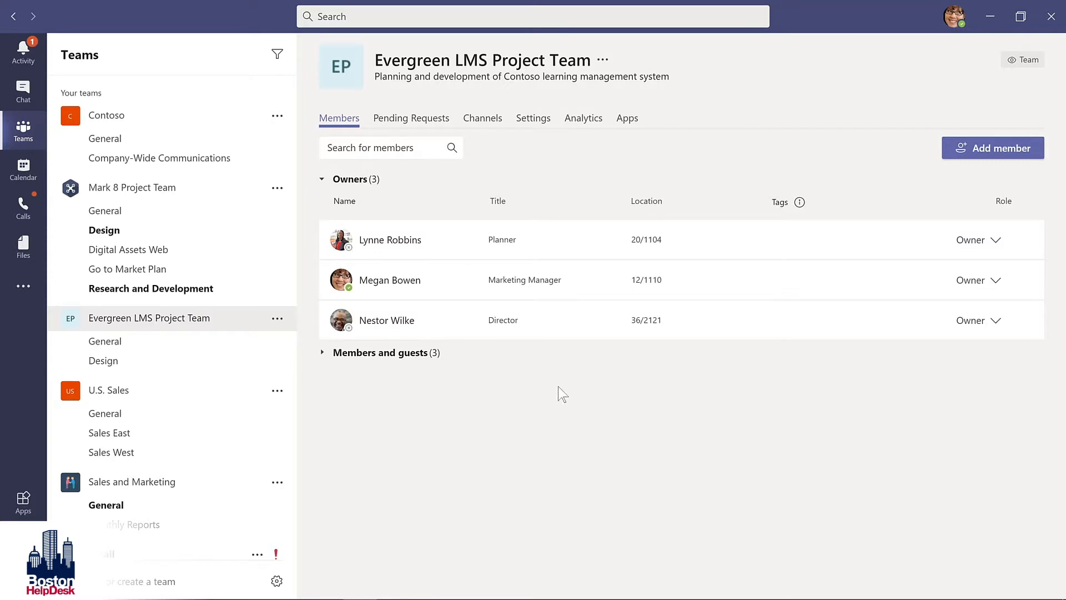
left_click(992, 146)
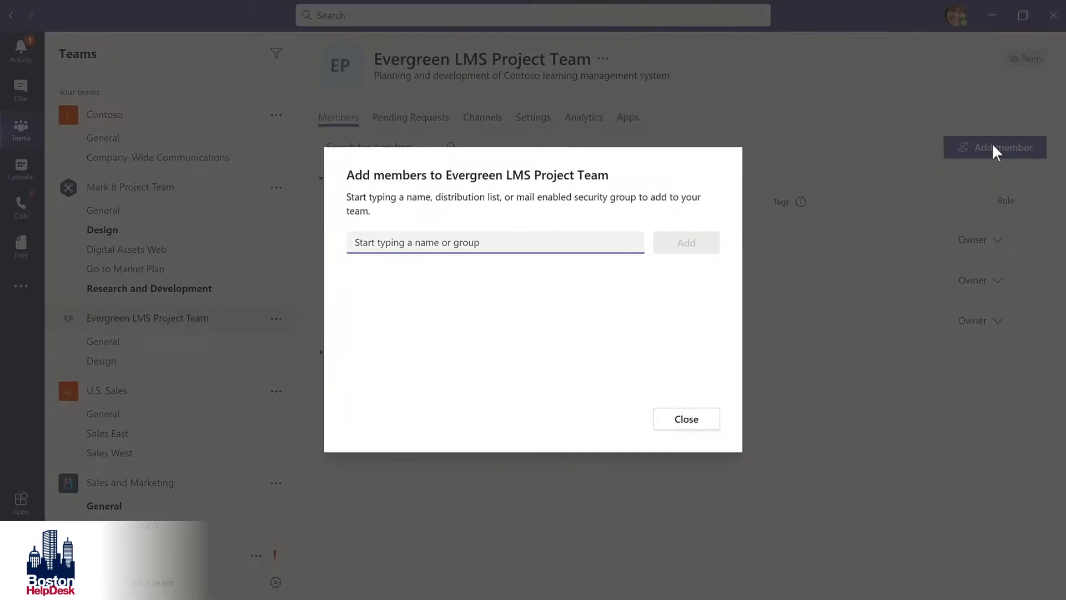
type("l")
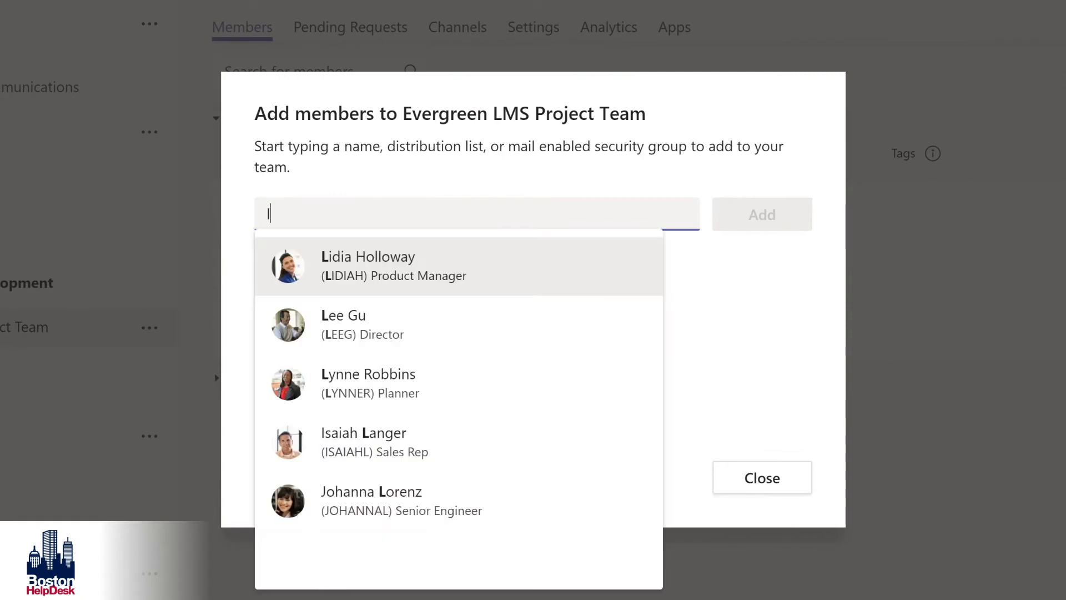
type("id")
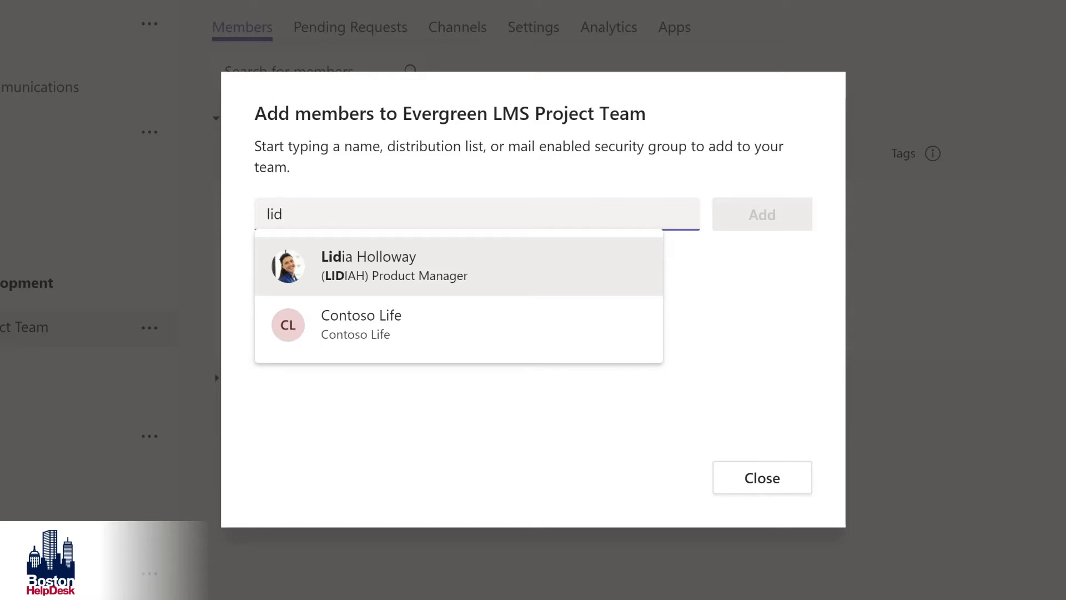
left_click(390, 266)
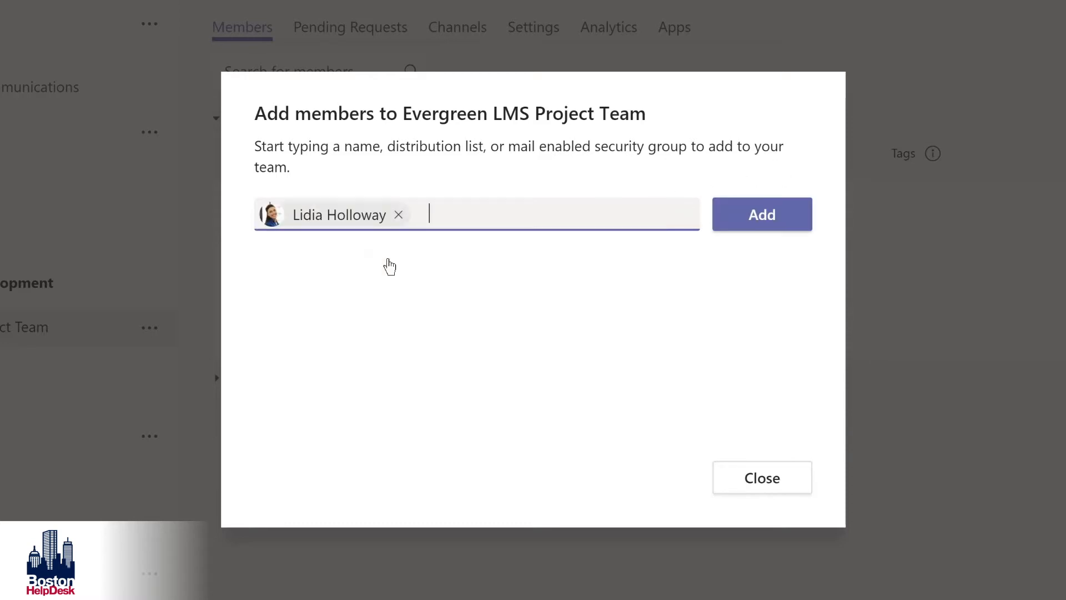
left_click(751, 219)
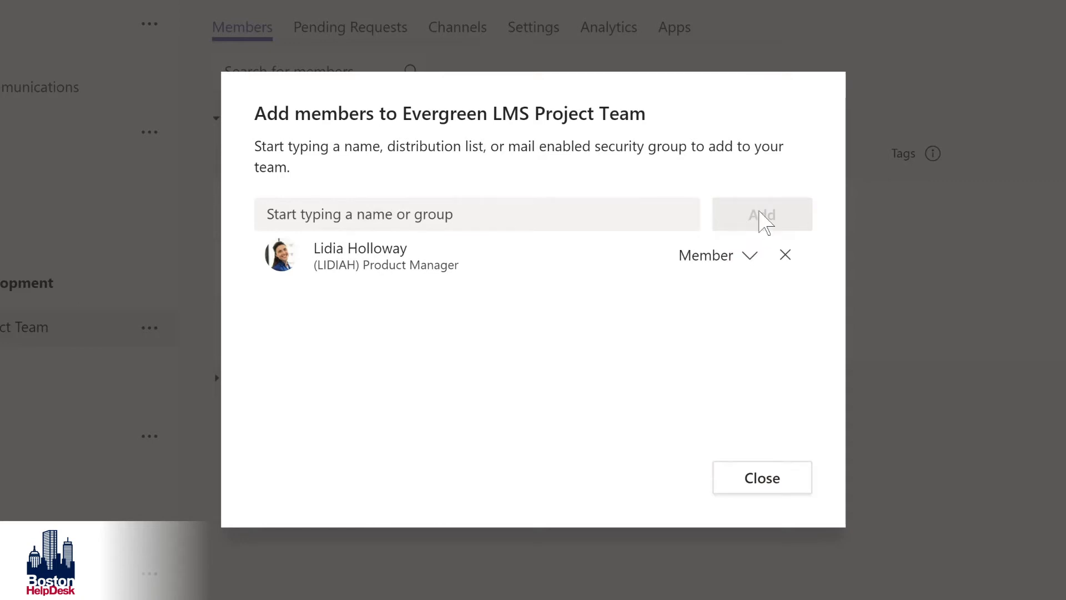
Set the newly added team member's role to Owner and finish adding members
left_click(747, 257)
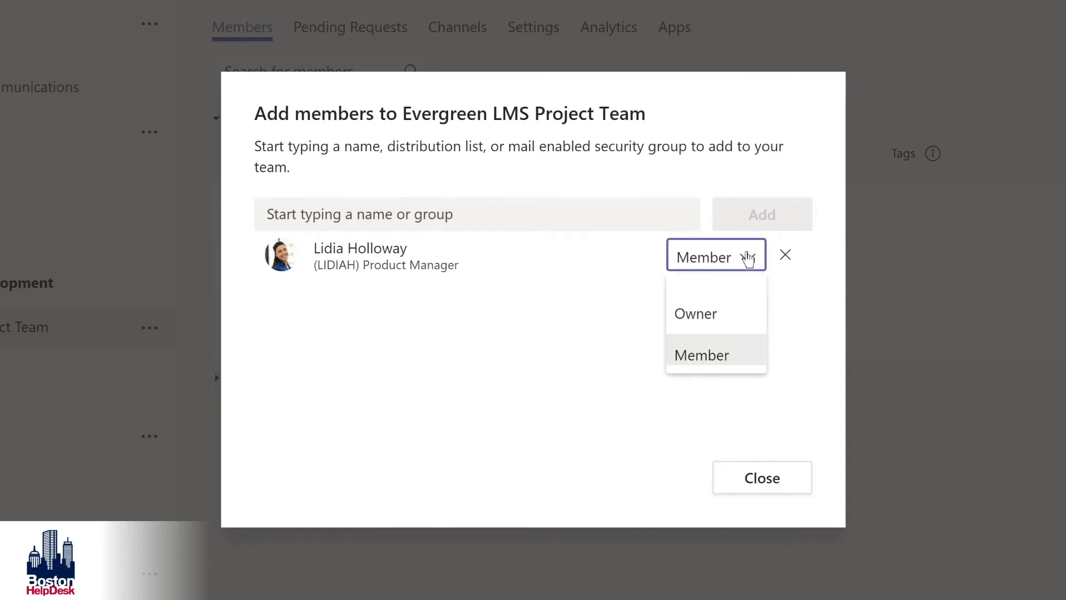
left_click(705, 312)
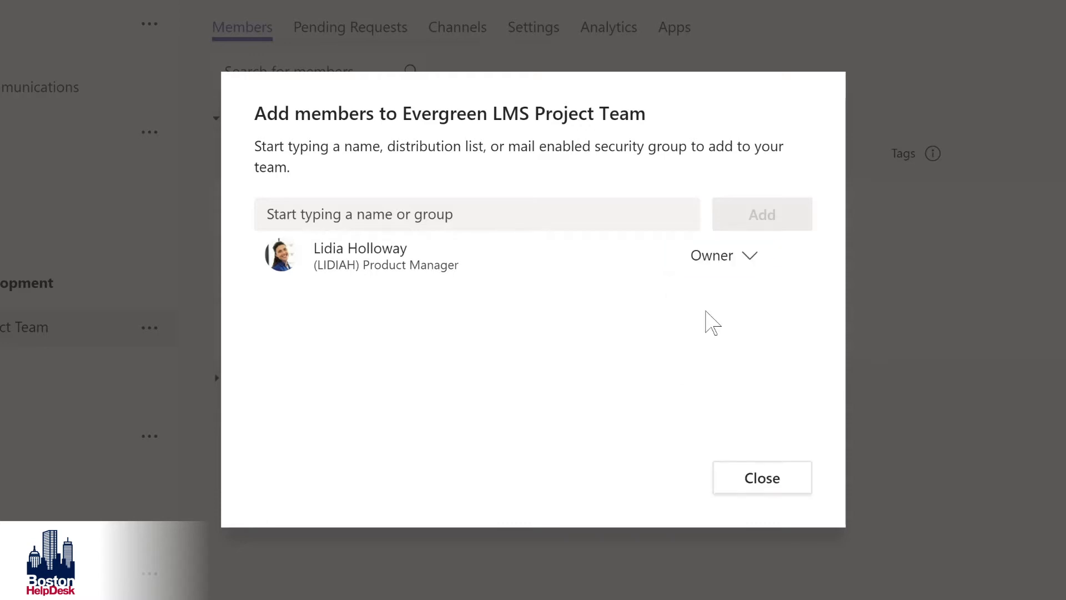
left_click(760, 483)
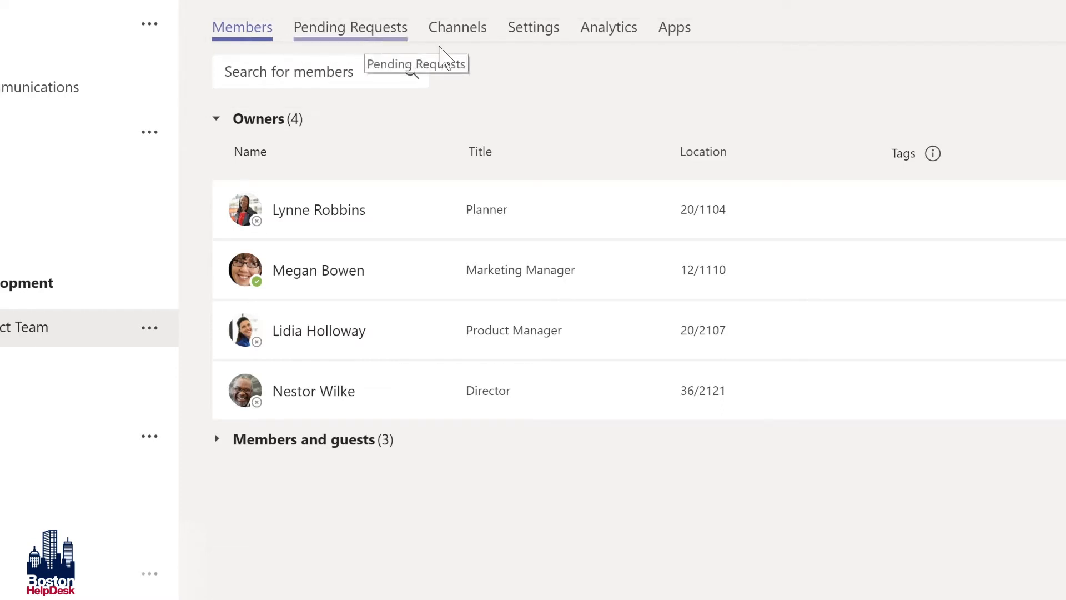
Check the team's channels and replace the Evergreen LMS Project Team picture with the round evergreen forest image
left_click(458, 35)
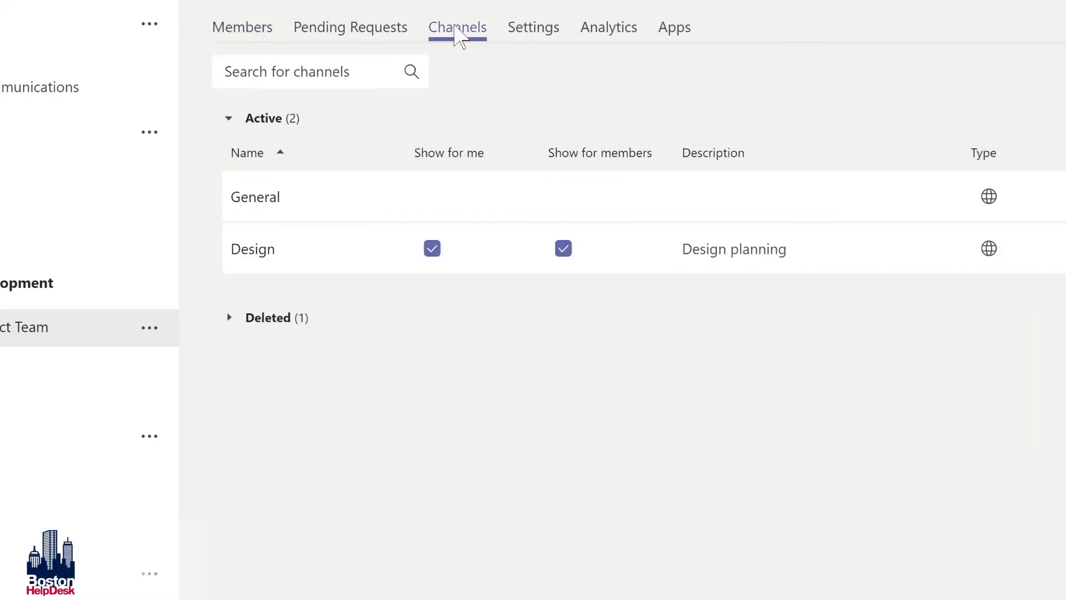
left_click(527, 28)
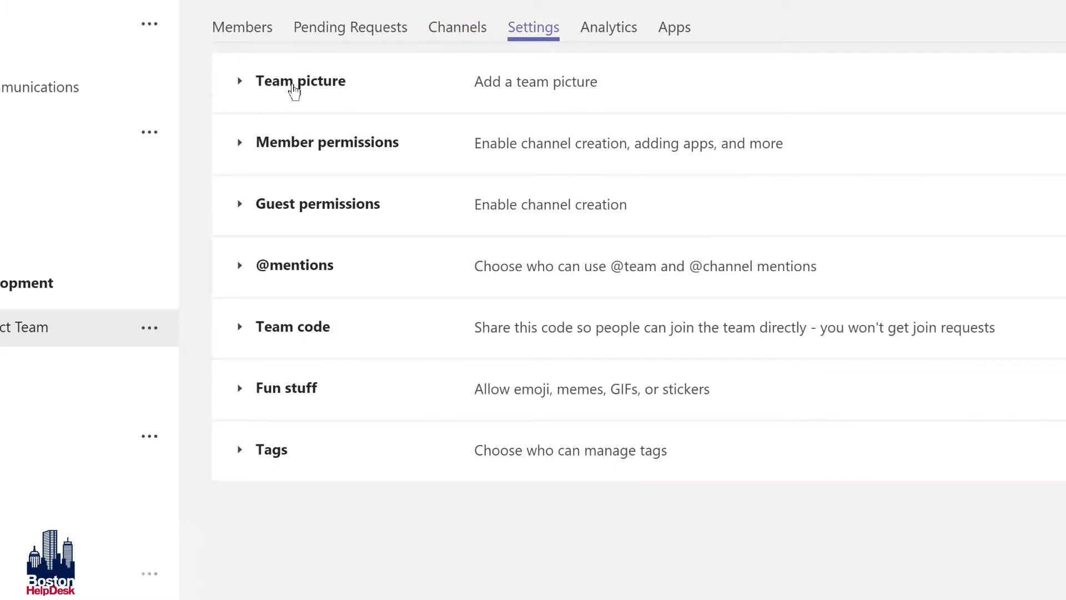
left_click(294, 89)
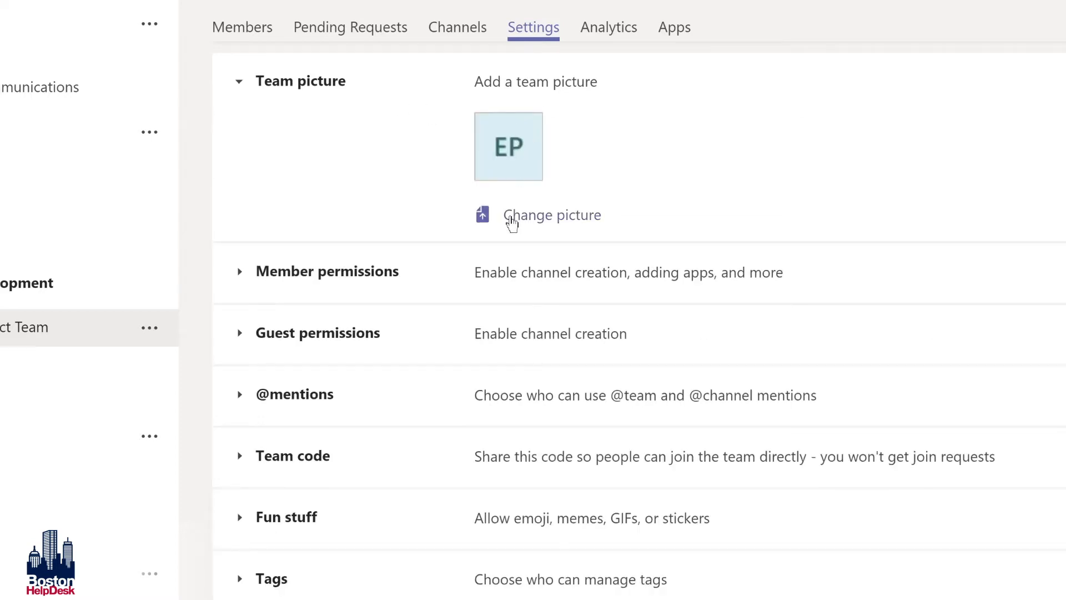
left_click(512, 222)
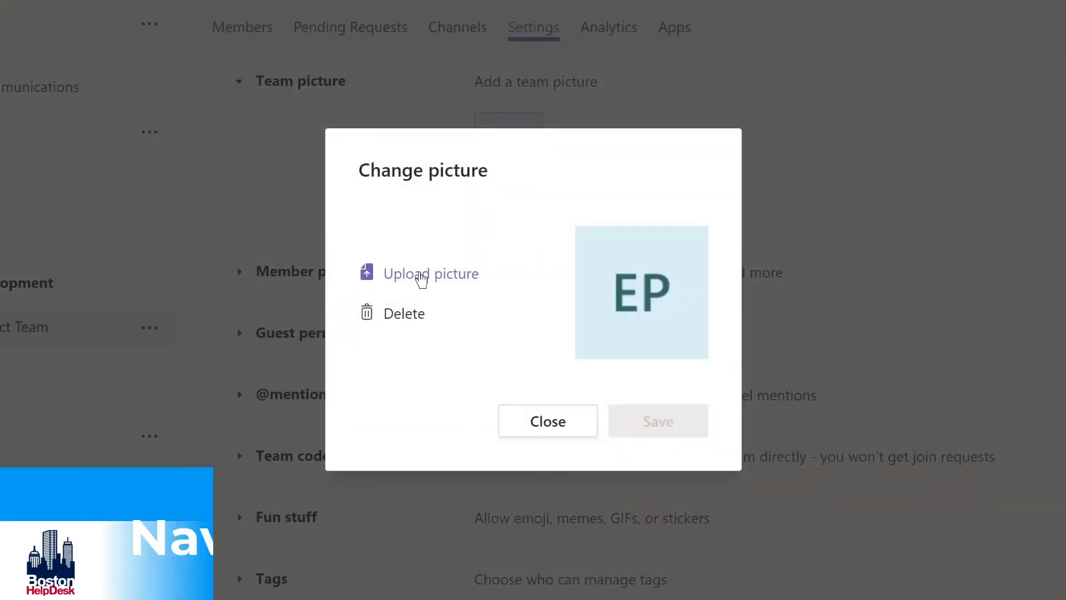
left_click(421, 280)
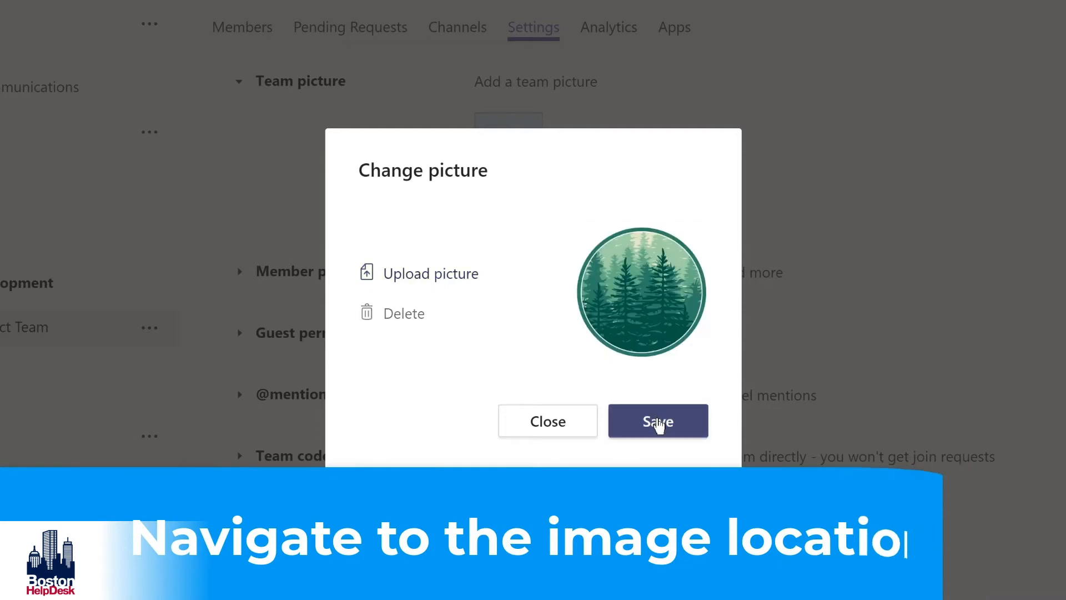
left_click(658, 424)
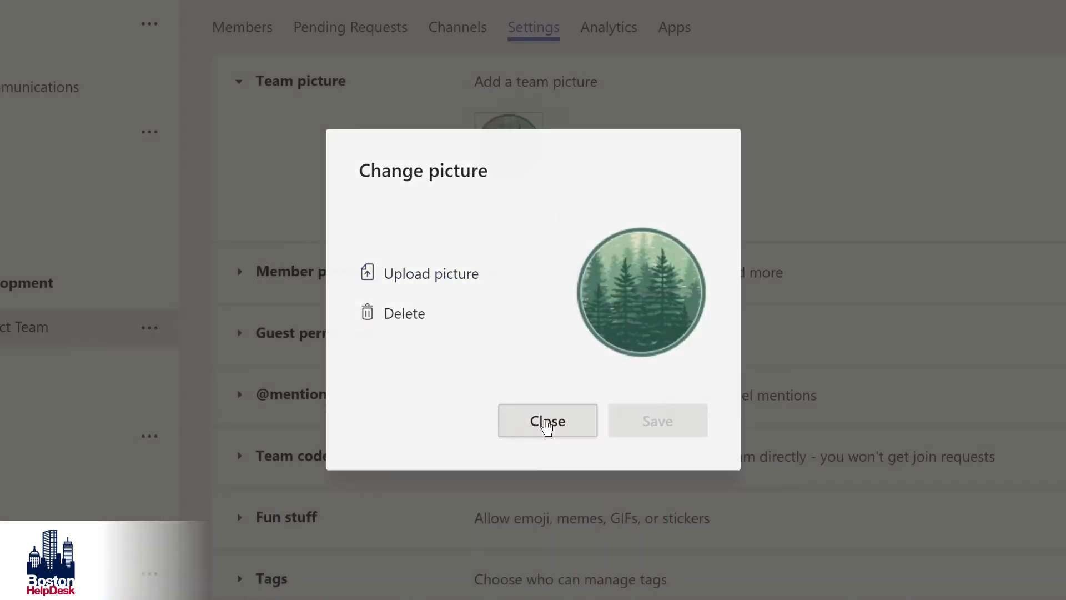
left_click(533, 416)
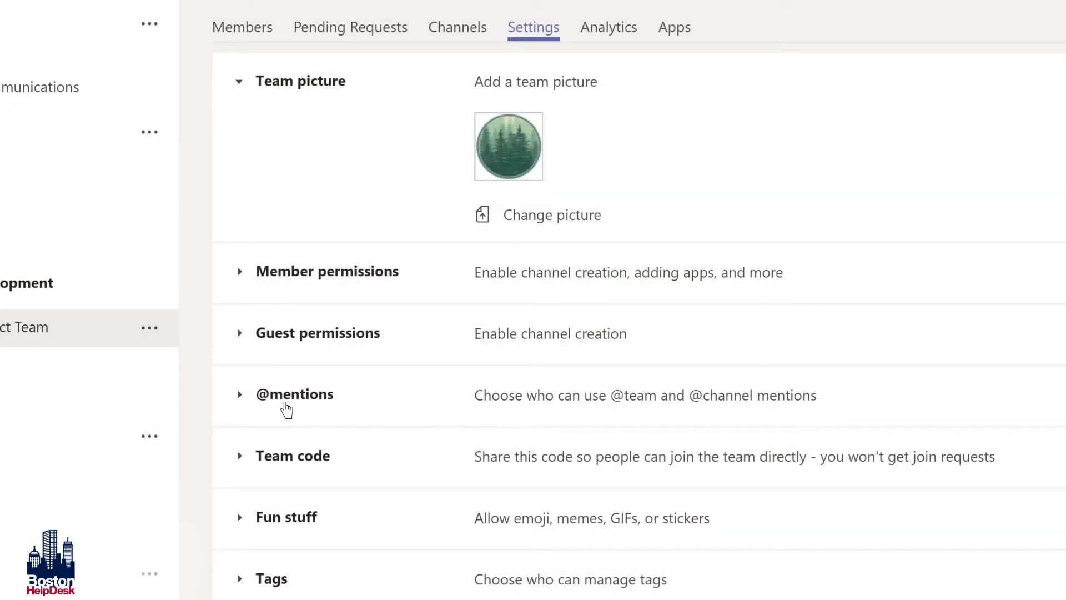
left_click(285, 394)
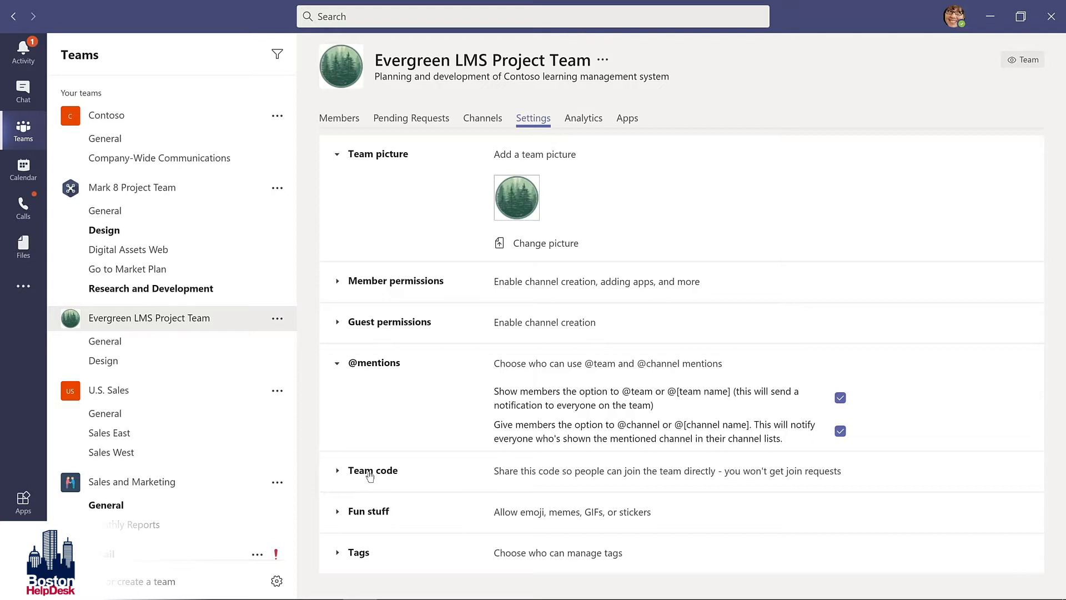
left_click(375, 516)
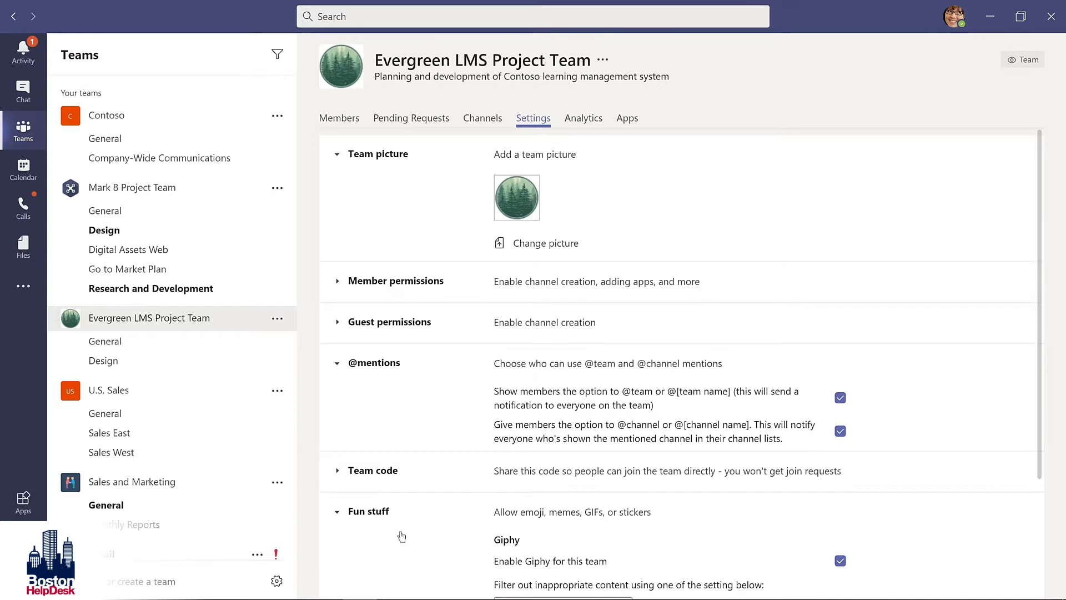
scroll(404, 536, "down", 1)
scroll(401, 529, "down", 1)
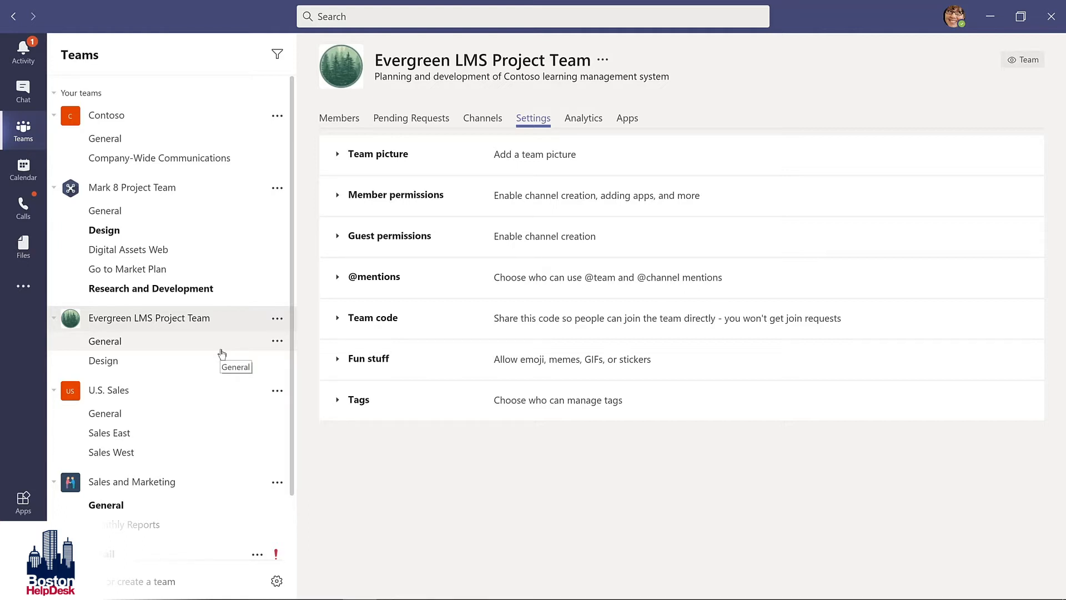
Hide the Retail team from the teams list
scroll(257, 476, "down", 2)
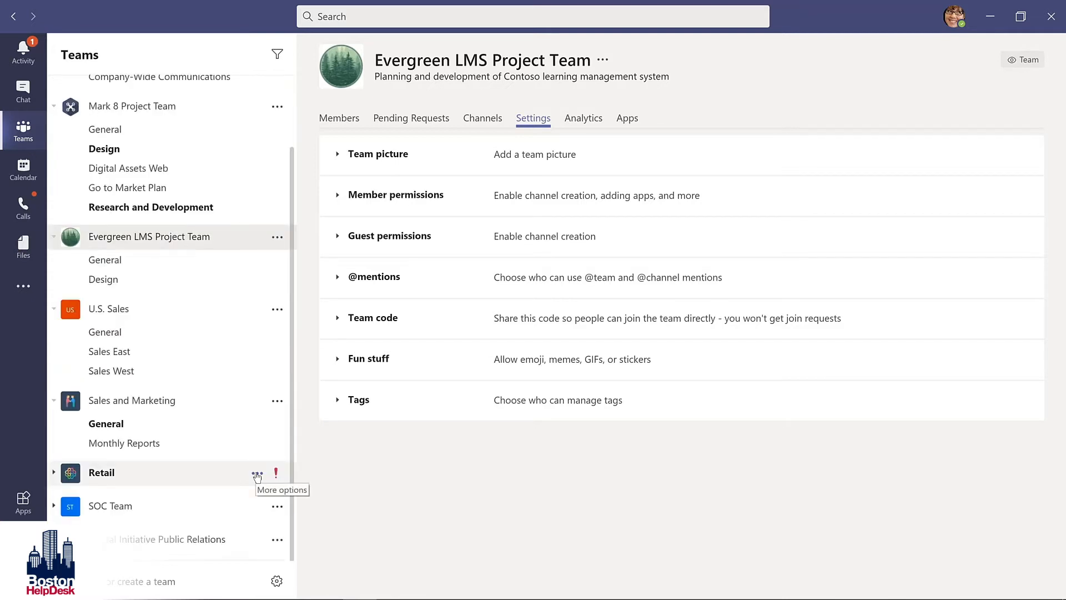
left_click(257, 475)
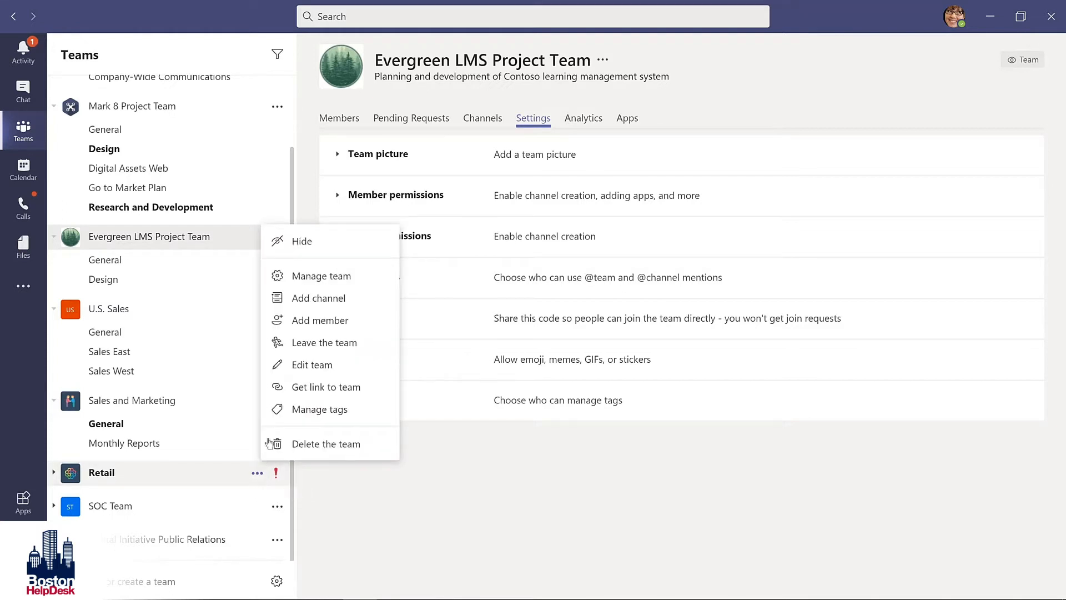
left_click(300, 242)
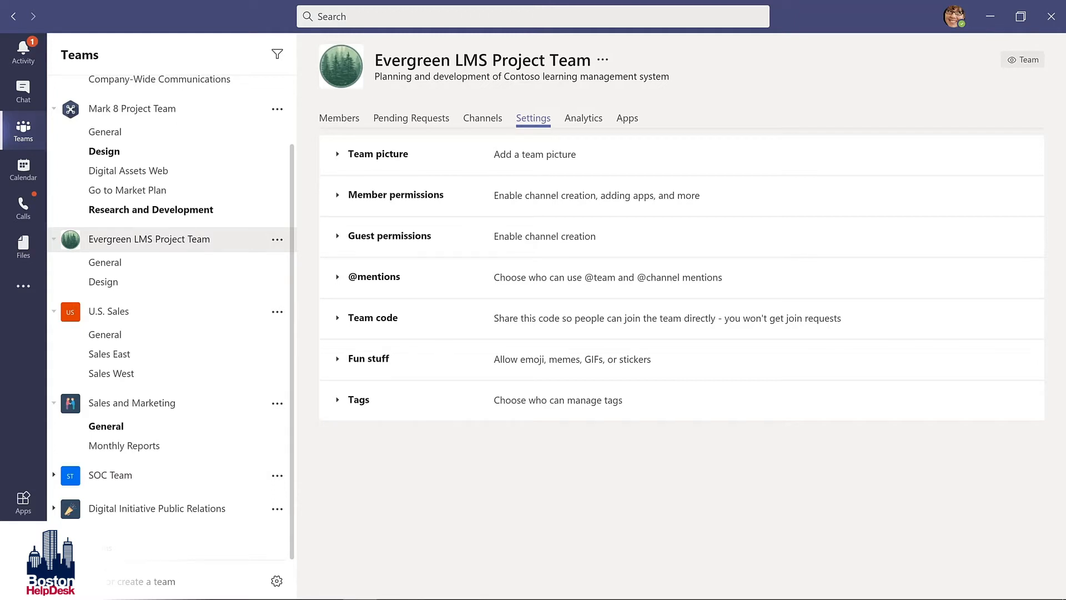
Expand the hidden teams and show the Retail team in the teams list again
left_click(89, 549)
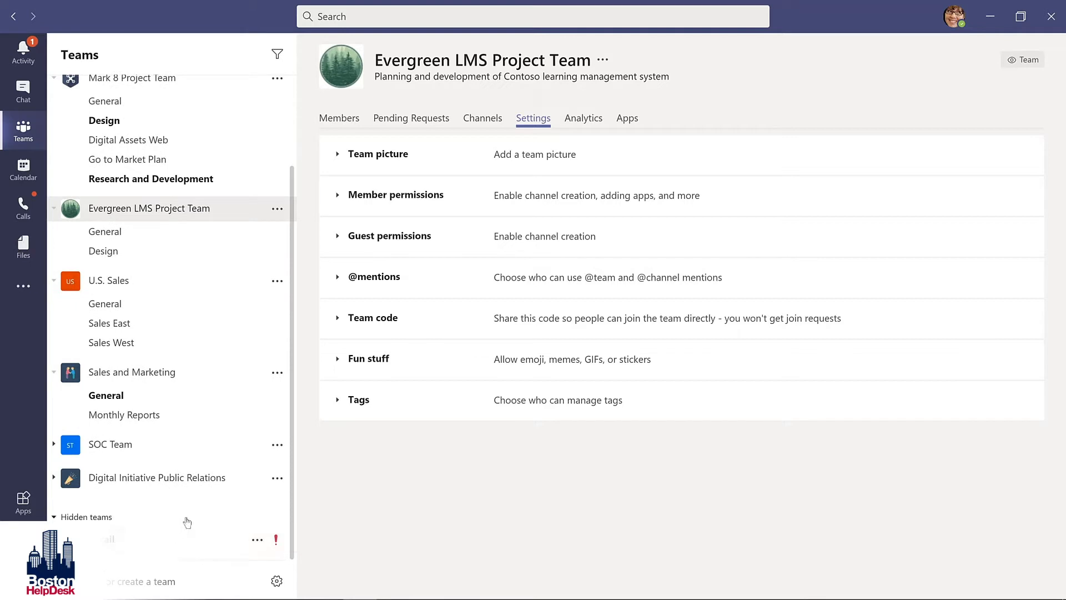
left_click(257, 541)
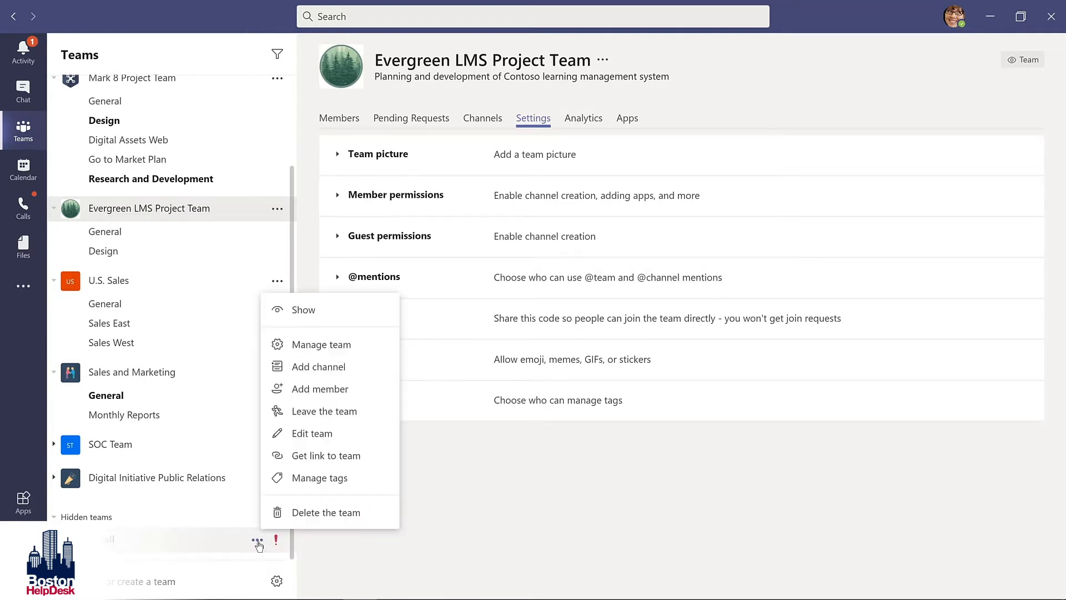
left_click(303, 311)
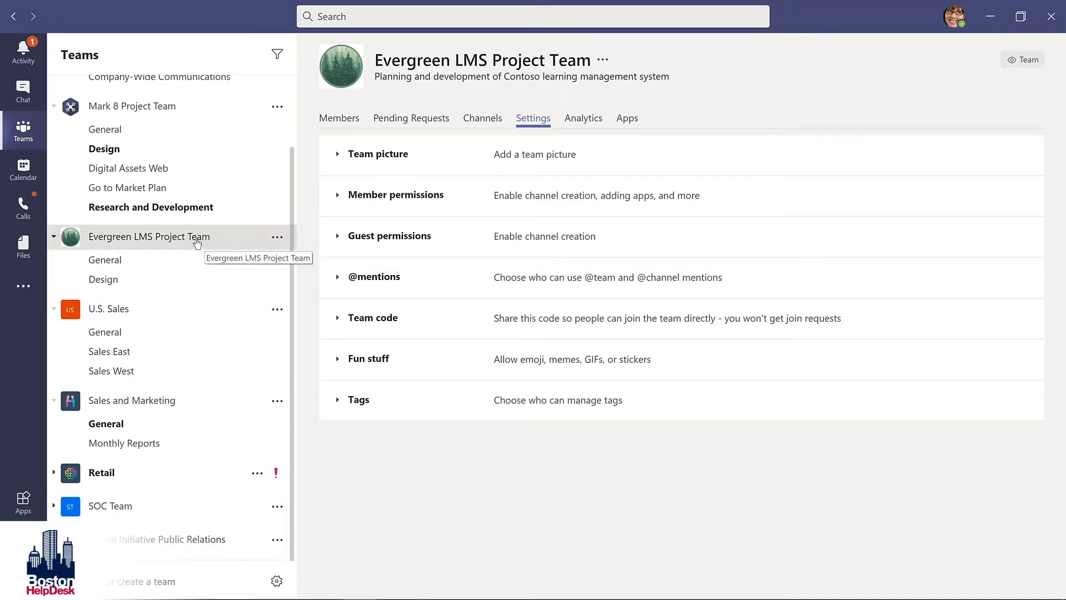
Move the Evergreen LMS Project Team above the Mark 8 Project Team in the teams list
left_click_drag(196, 241, 189, 131)
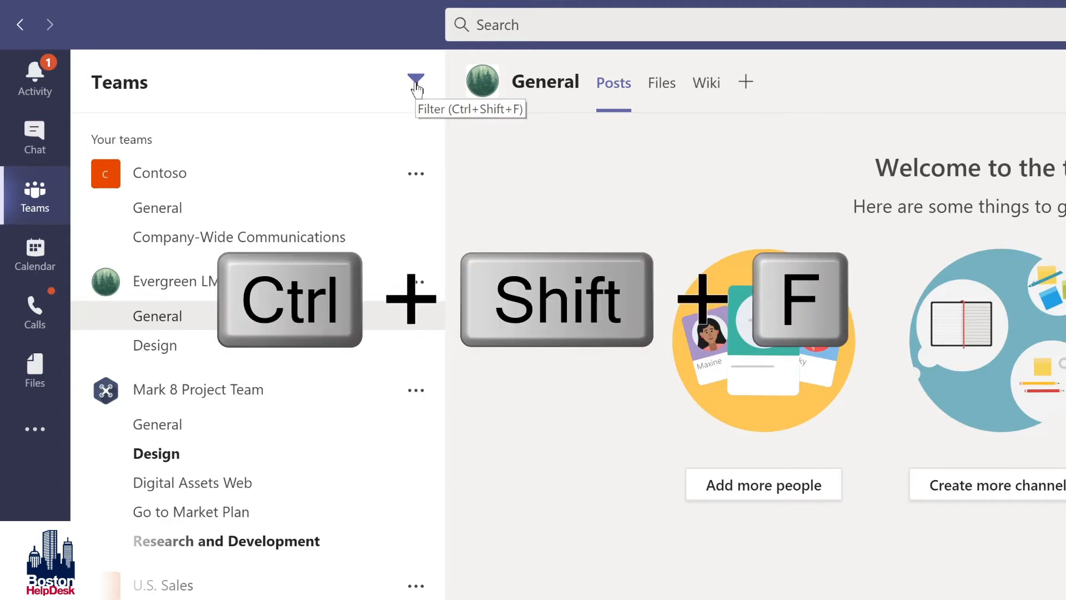
Filter the teams and channels by "marketing", clear it, and filter them by "project"
key("ctrl+shift+f")
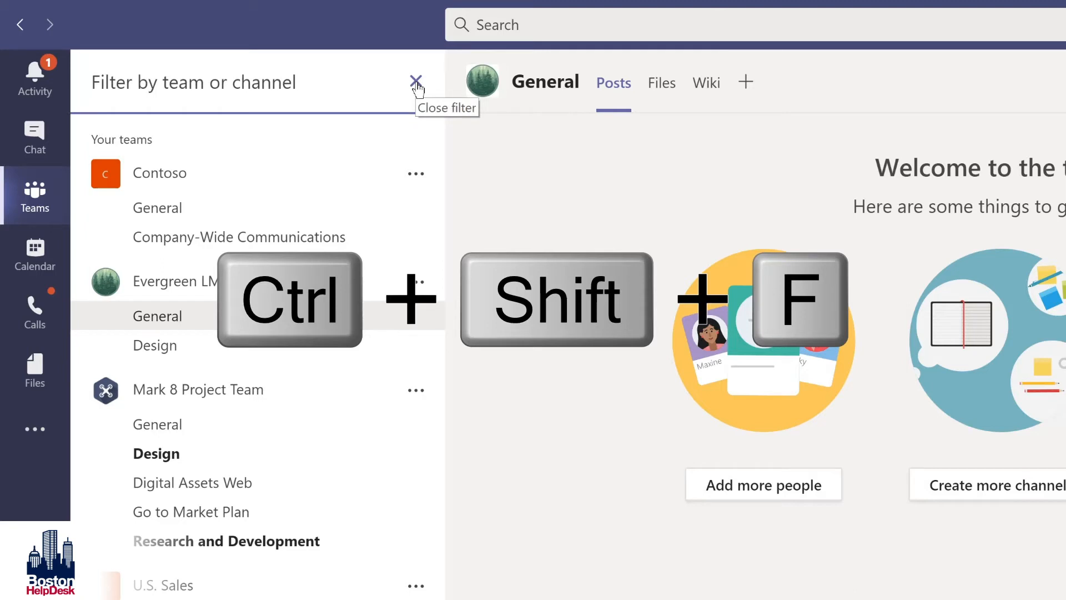
type("marketing")
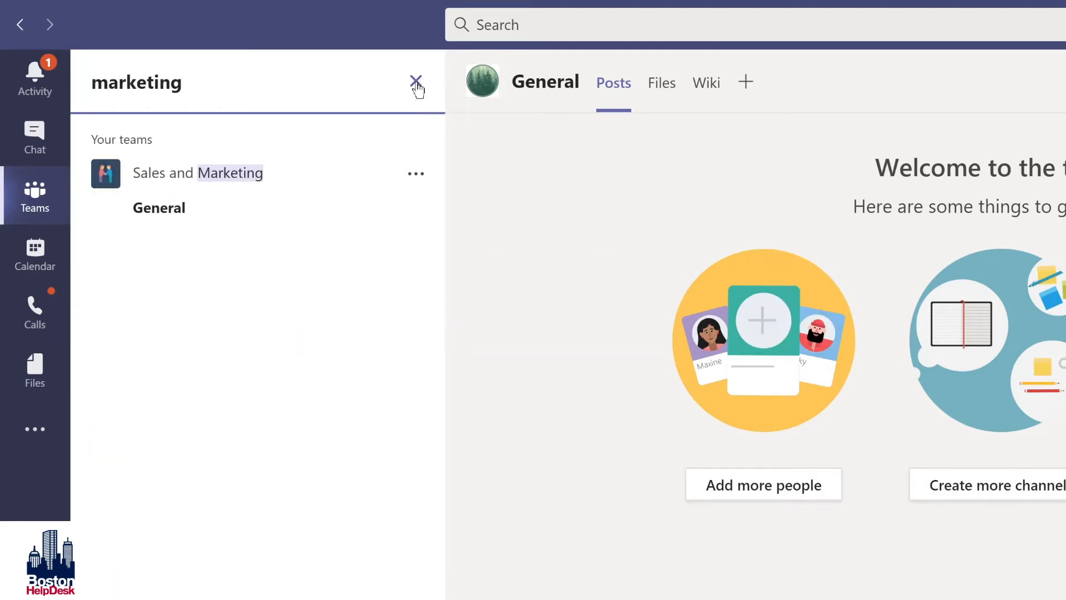
left_click(417, 83)
type("proj")
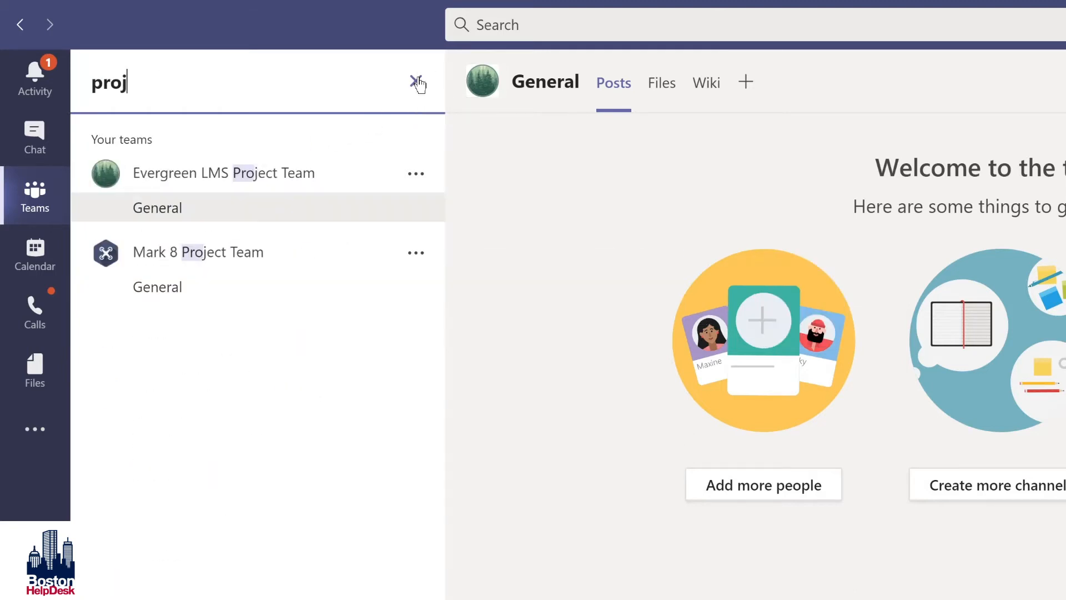
type("ect")
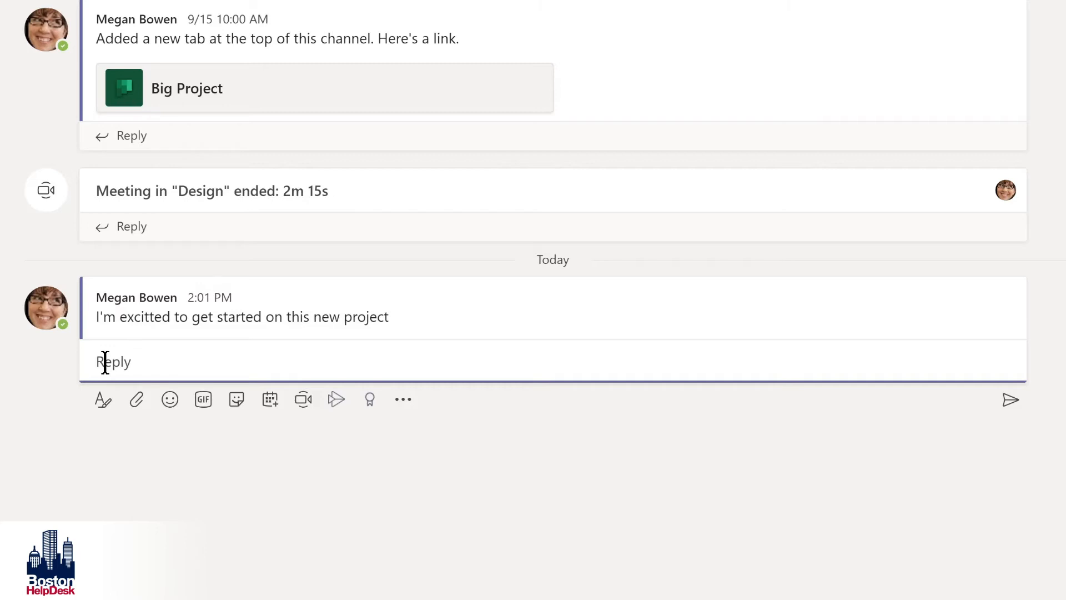
Edit the posted message about the new project and correct the misspelled word to "excited"
mouse_move(352, 311)
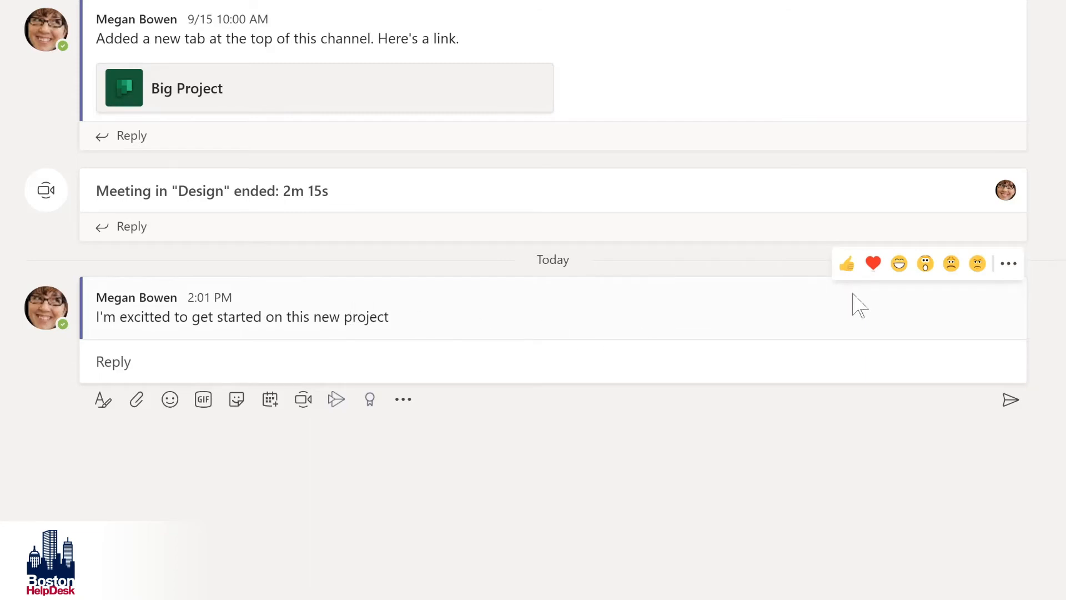
left_click(1009, 265)
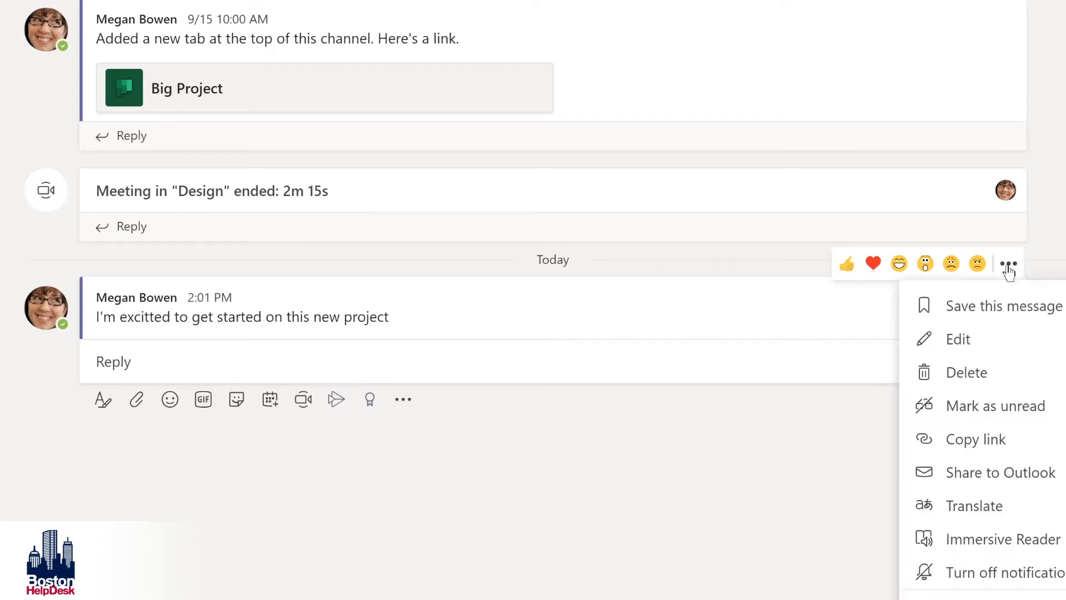
left_click(989, 340)
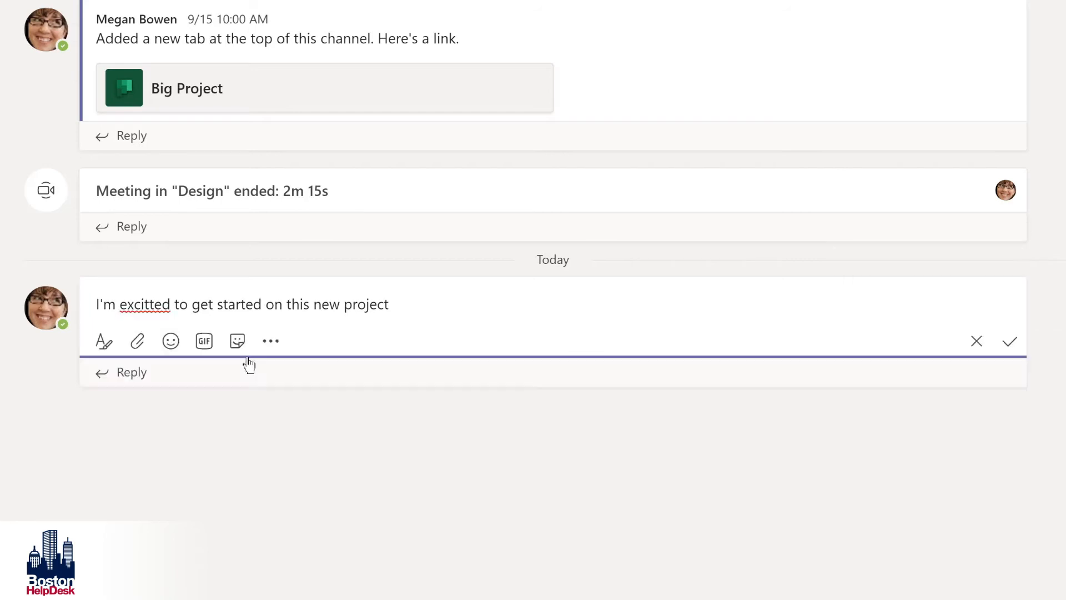
left_click(146, 304)
key("Delete")
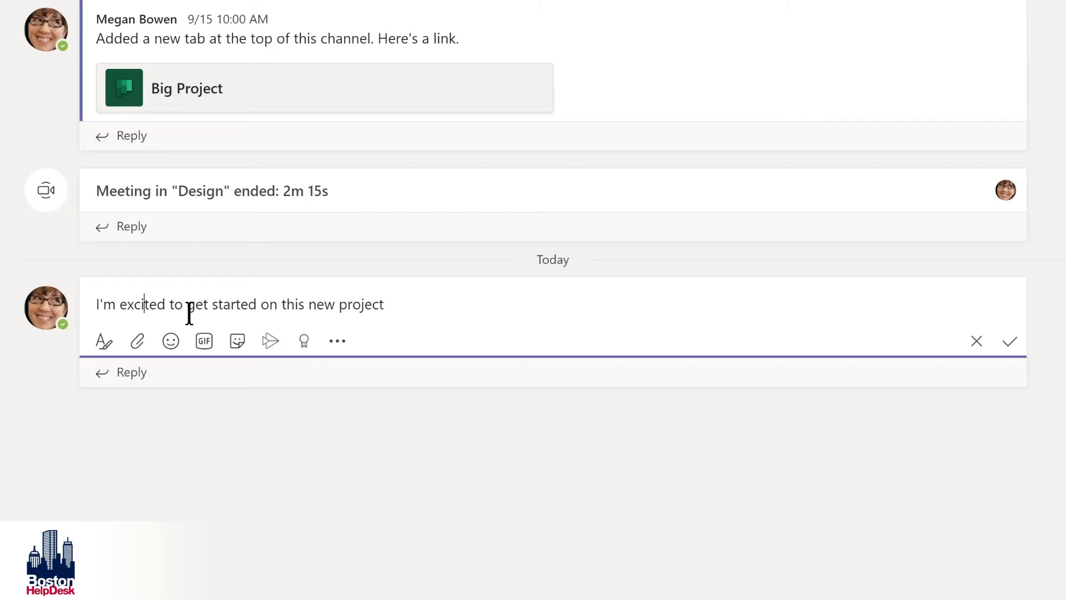
Insert a mention of the Design channel followed by a comma at the start of the message being edited
key("Home")
type("@")
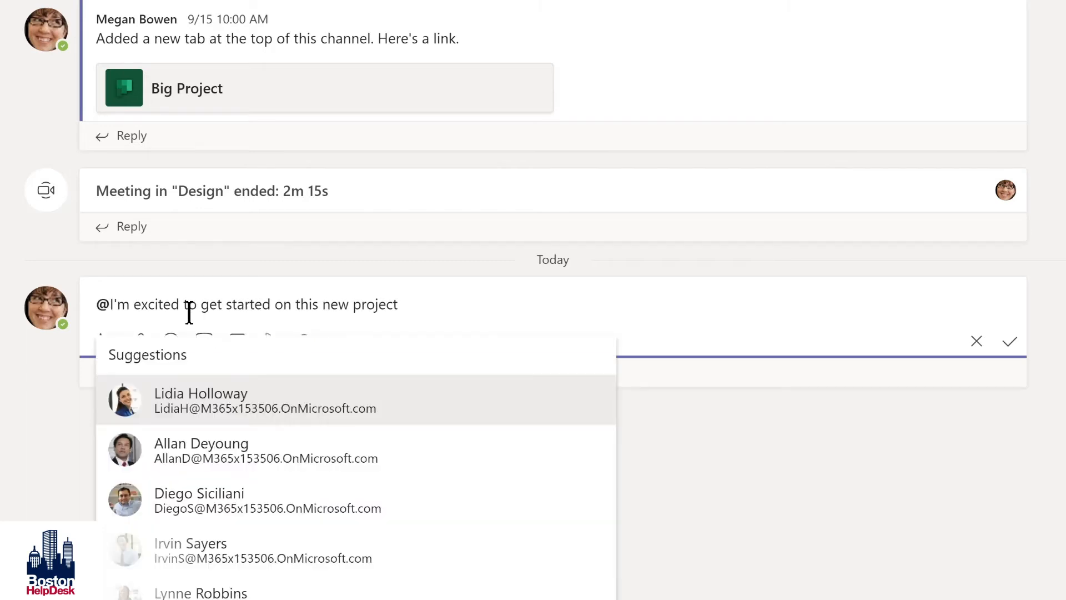
type("de")
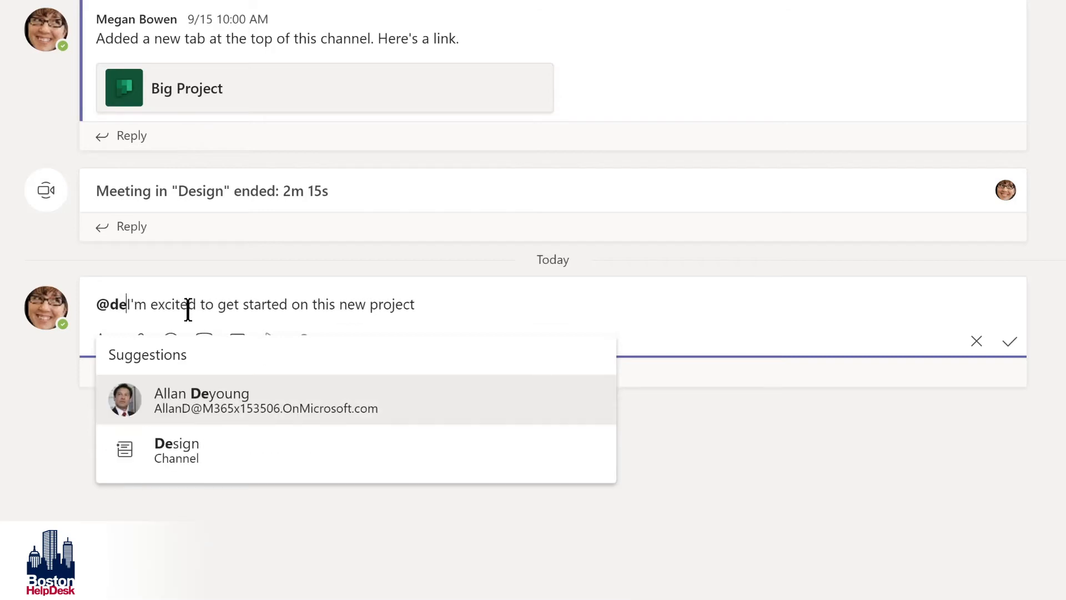
left_click(163, 446)
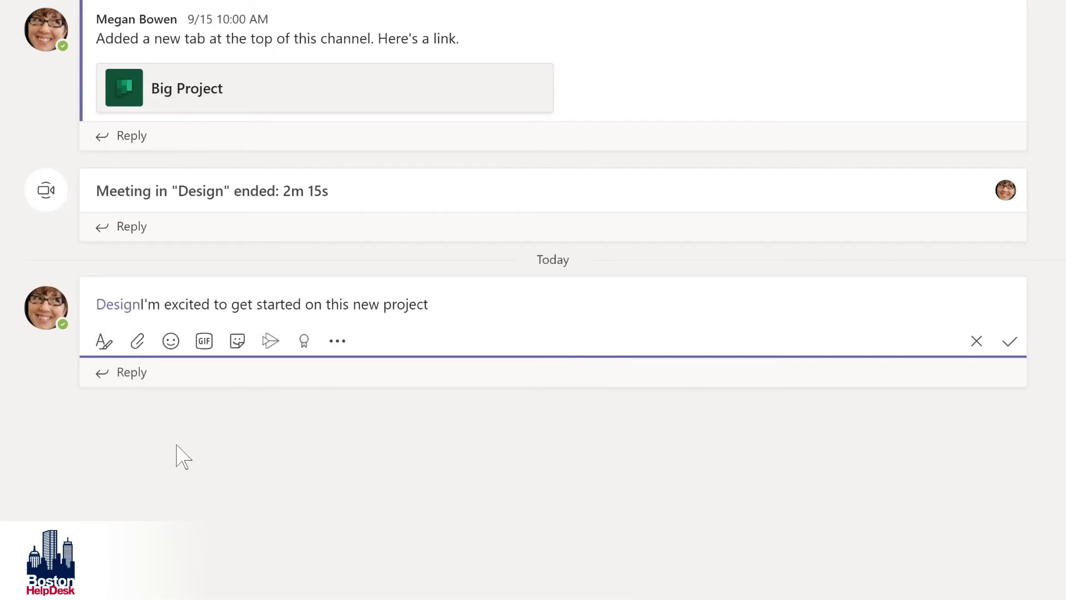
type(",")
Add "LMS" before "project", end the message with an exclamation mark, and save the edit
left_click(405, 314)
type("LMS")
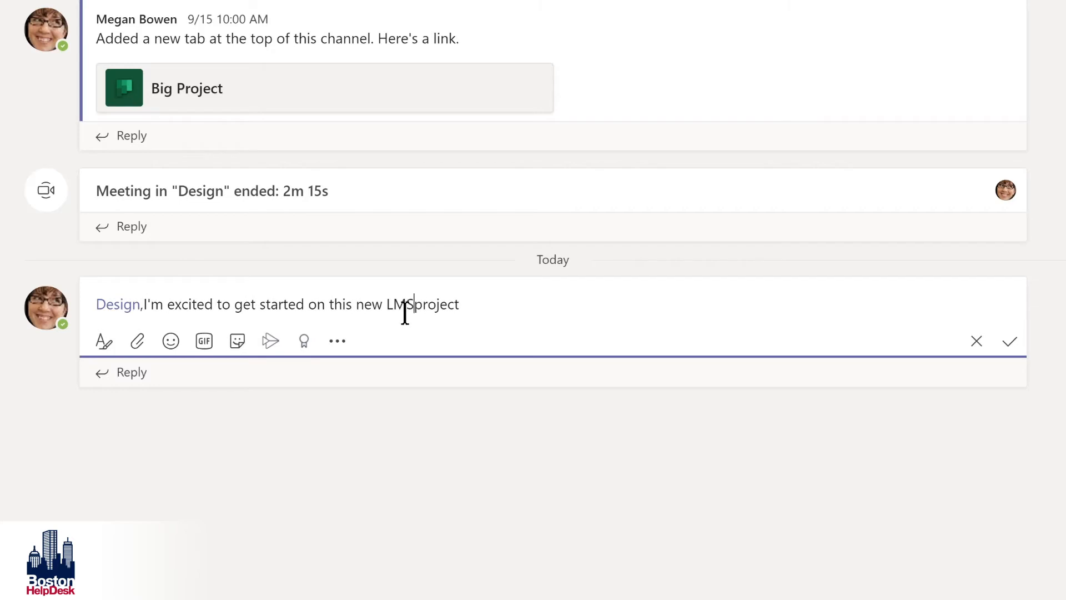
key("End")
type("!")
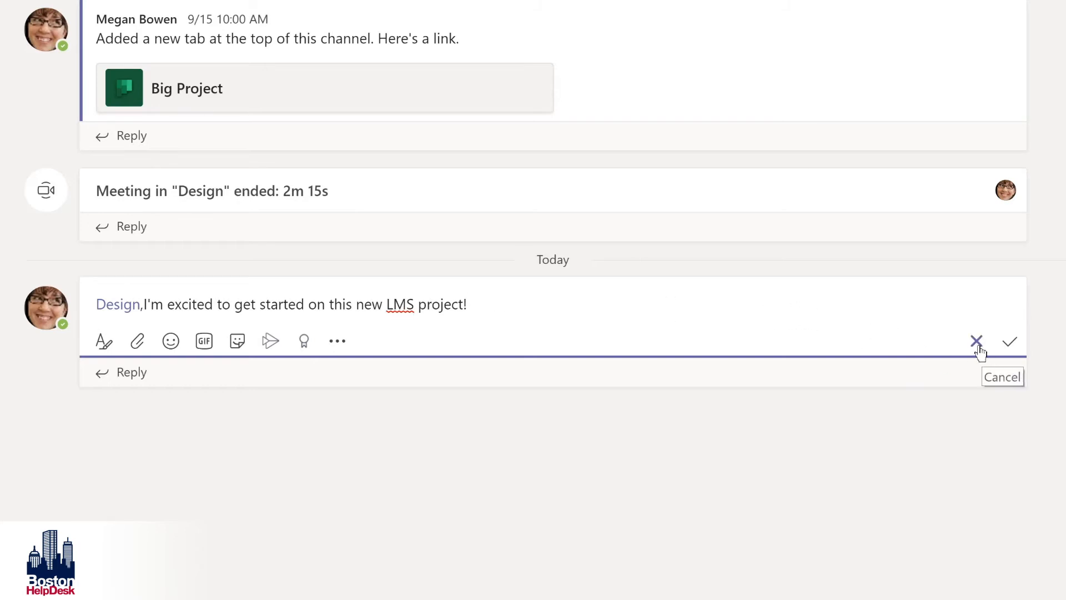
left_click(1010, 343)
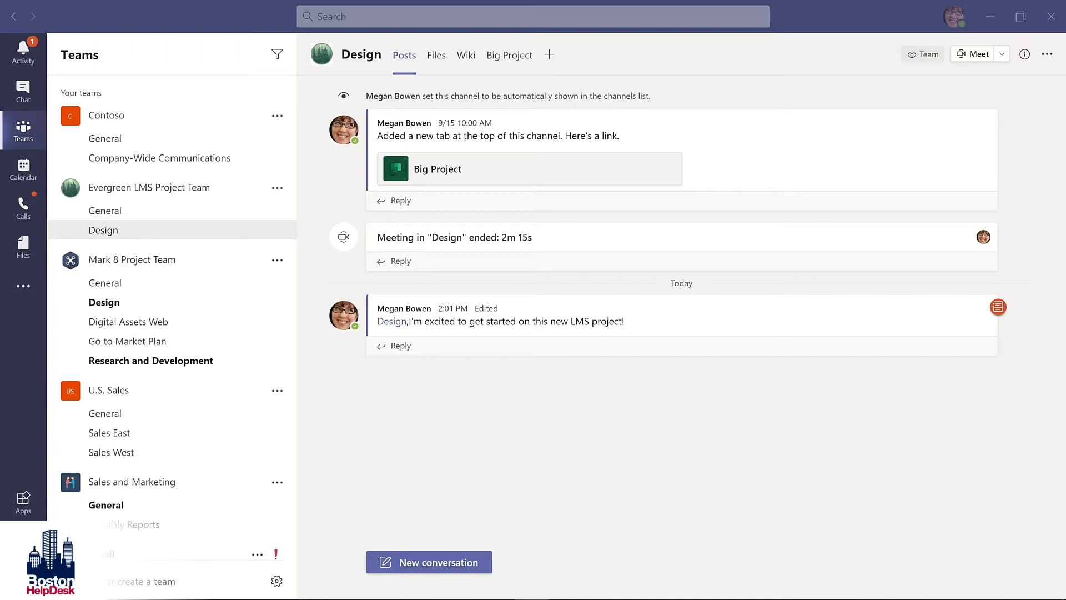
Create a private channel named "Budget and Financials" in the Evergreen LMS Project Team
left_click(277, 190)
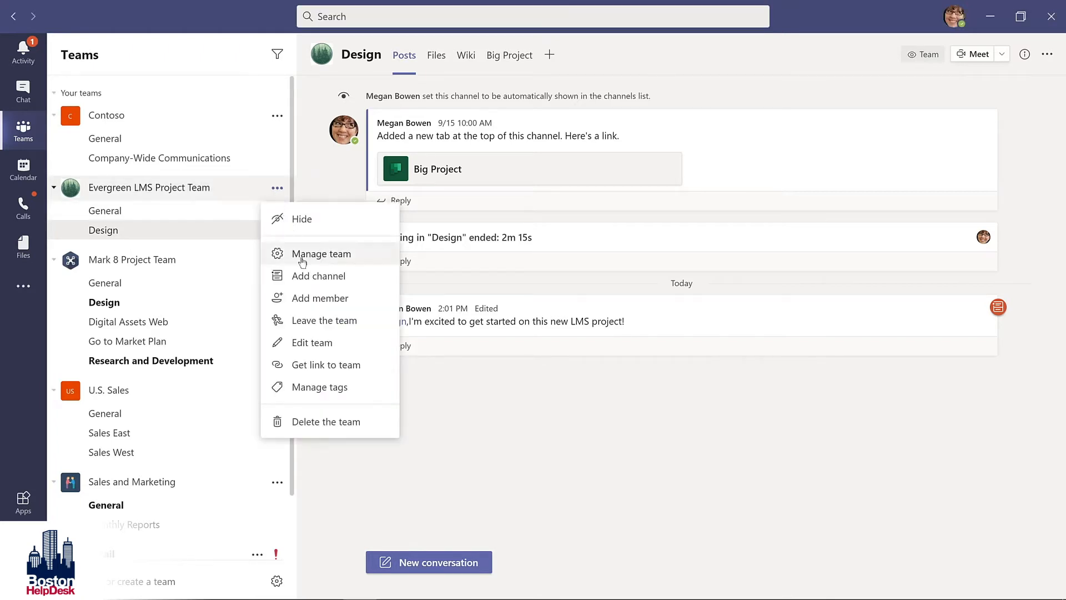
left_click(309, 277)
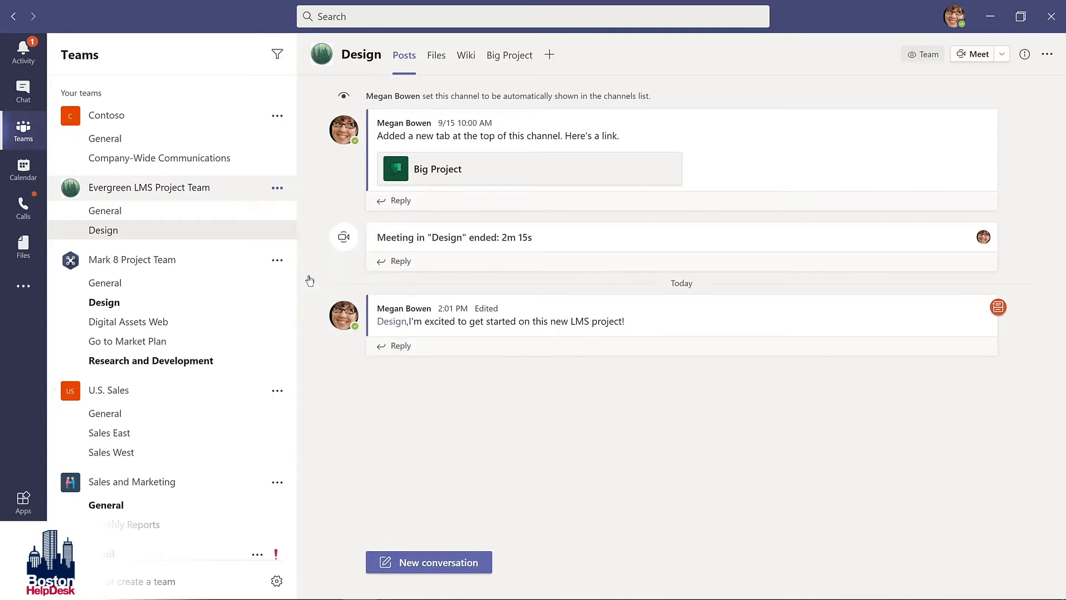
type("Budget and Financials")
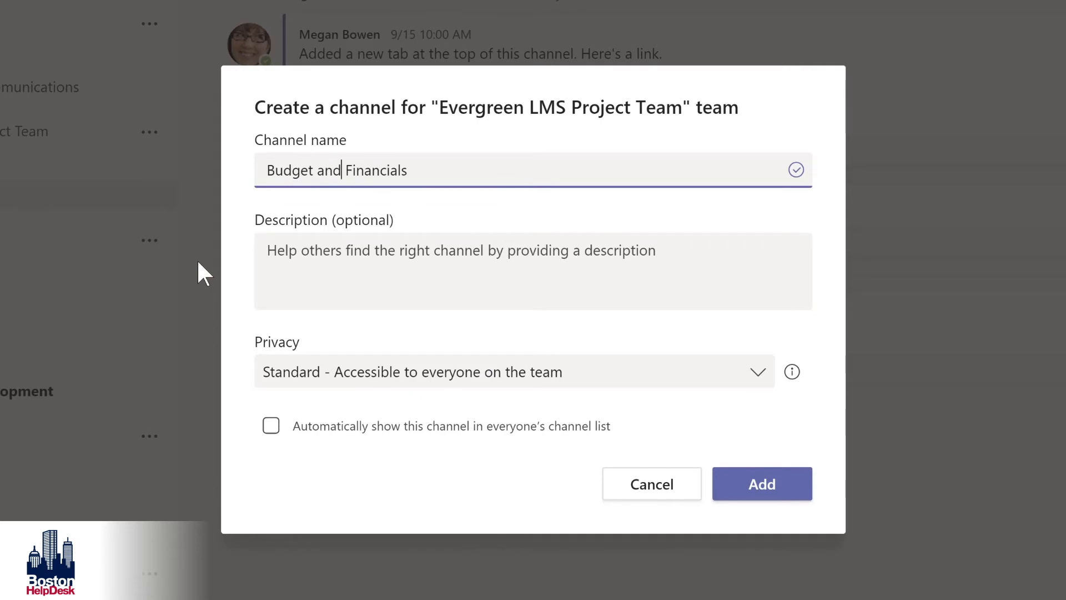
left_click(757, 372)
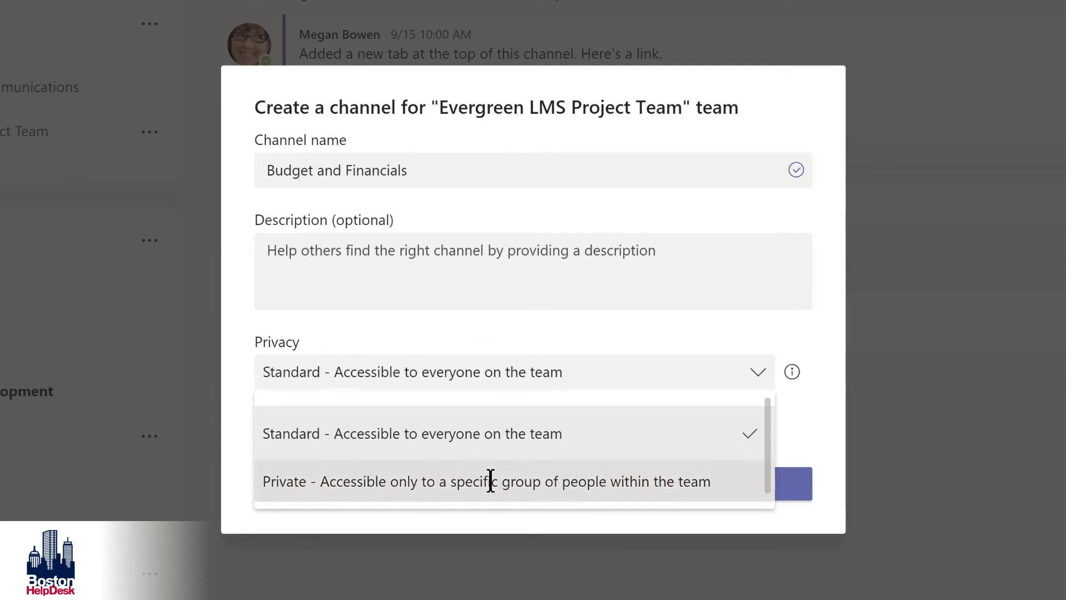
left_click(491, 481)
left_click(747, 493)
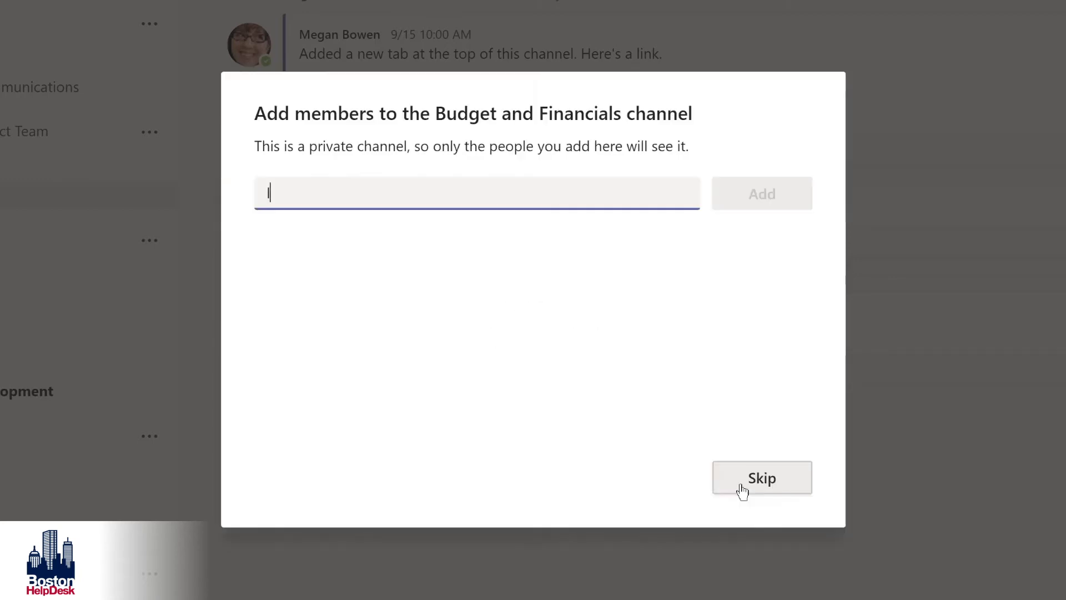
Look up two colleagues by name and add them as members of the Budget and Financials channel
type("lidia")
key("BackSpace")
key("BackSpace")
key("BackSpace")
key("BackSpace")
key("BackSpace")
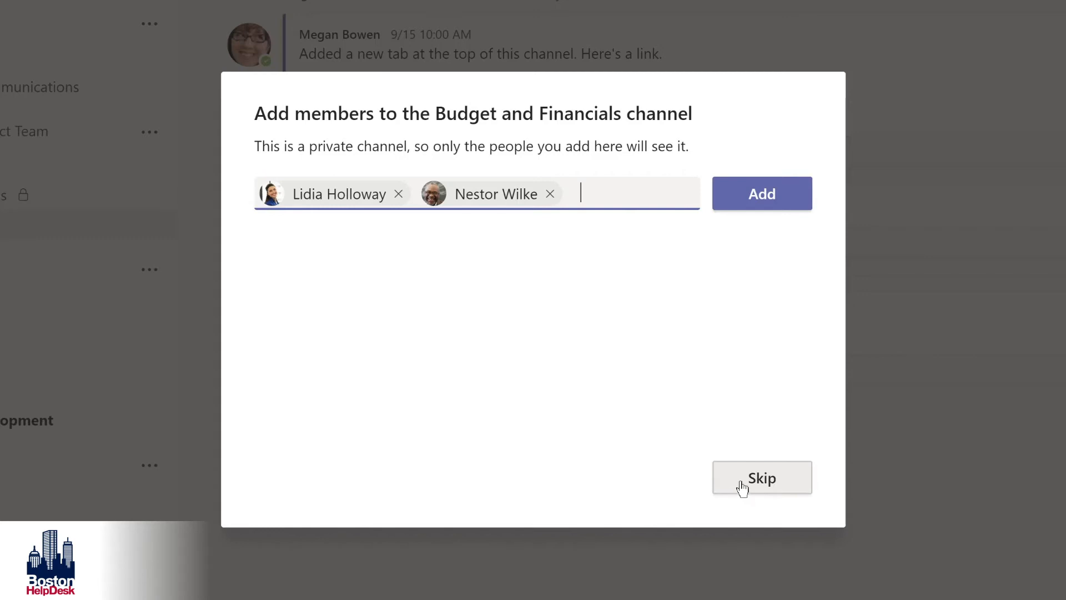
left_click(749, 197)
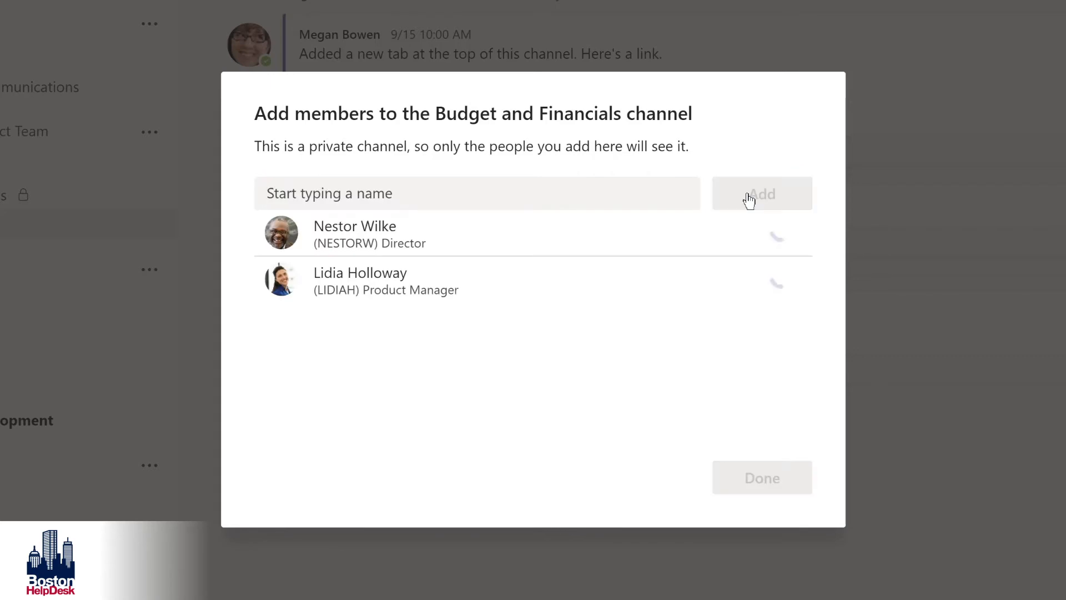
Change the role of both new Budget and Financials channel members to Owner and finish adding members
left_click(750, 236)
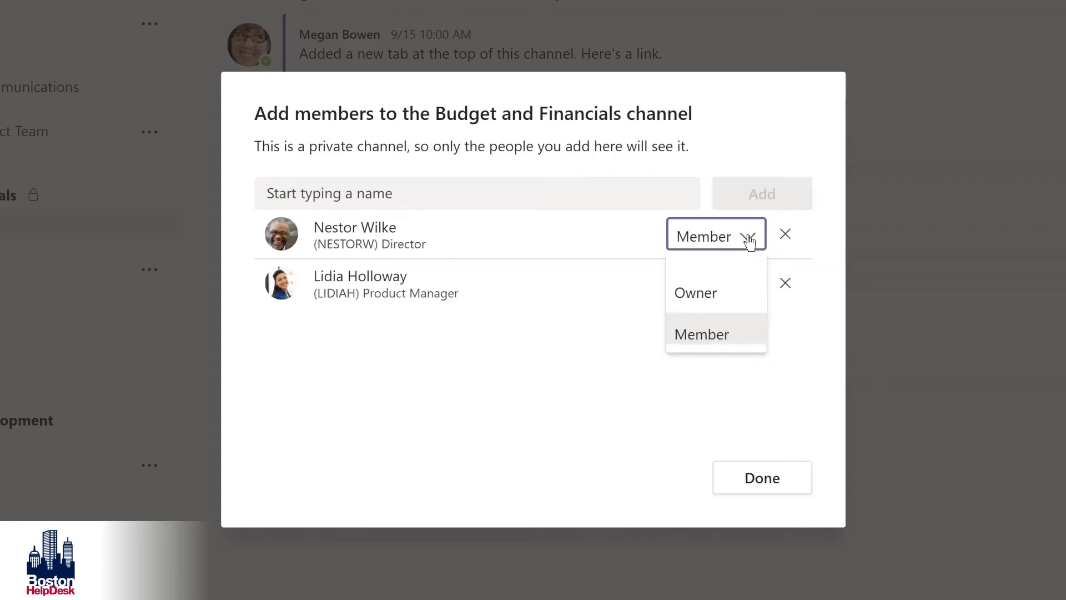
left_click(716, 291)
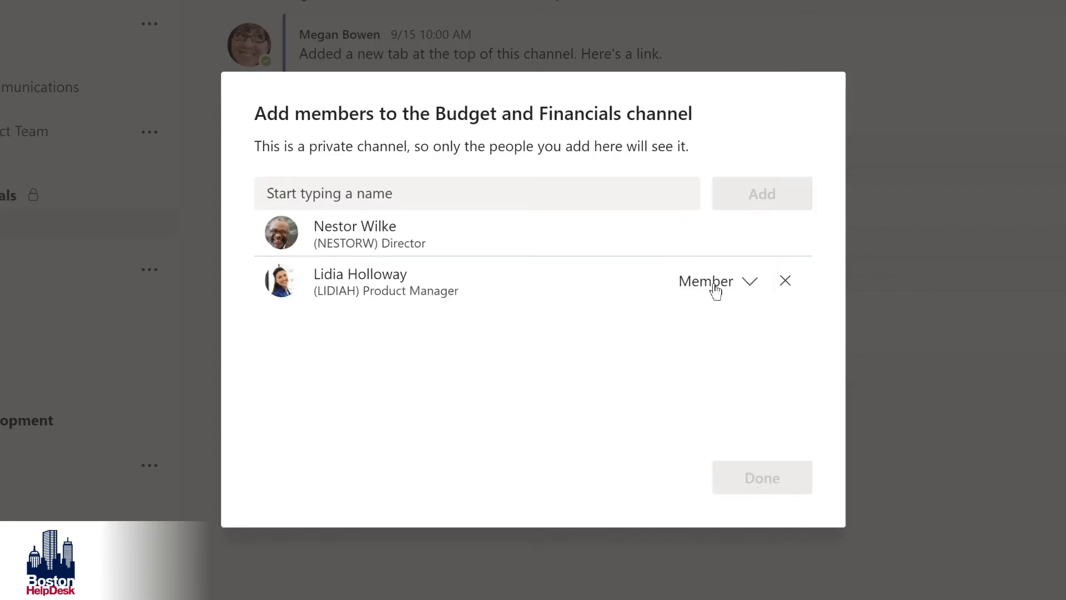
left_click(749, 284)
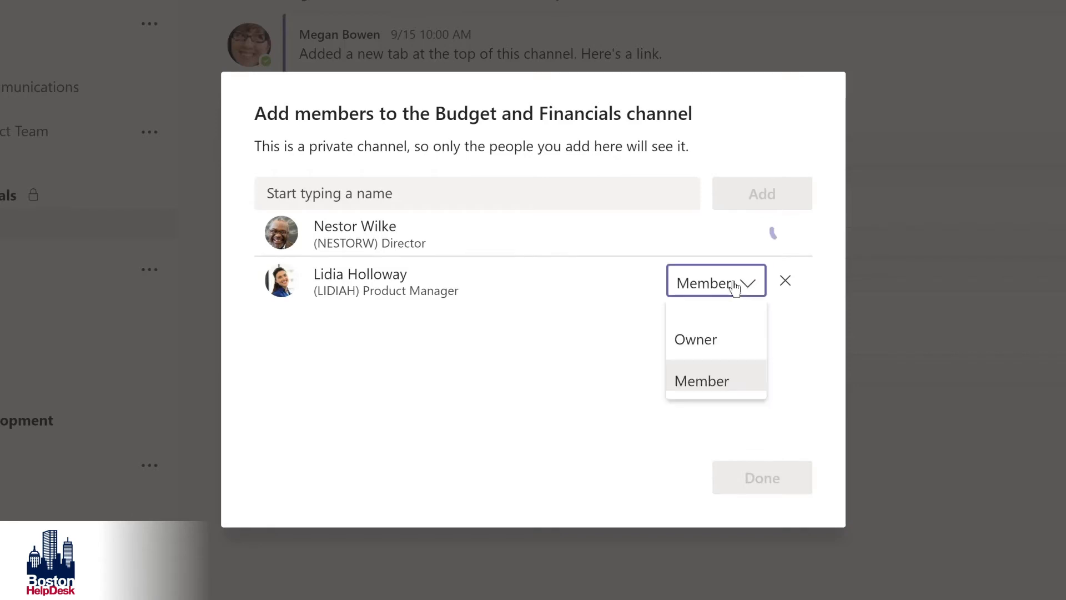
left_click(698, 338)
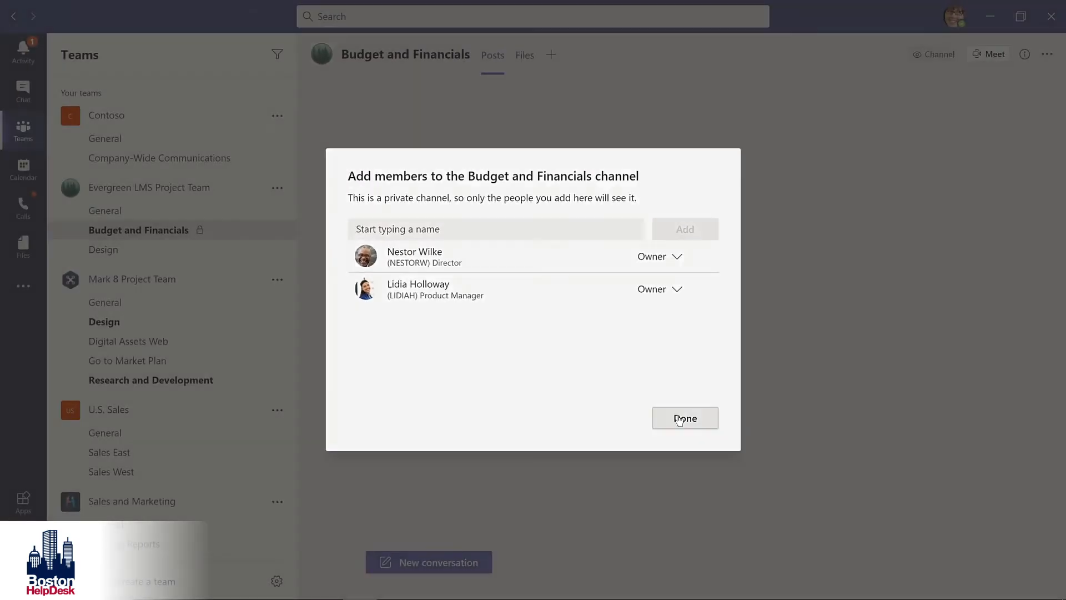
left_click(679, 419)
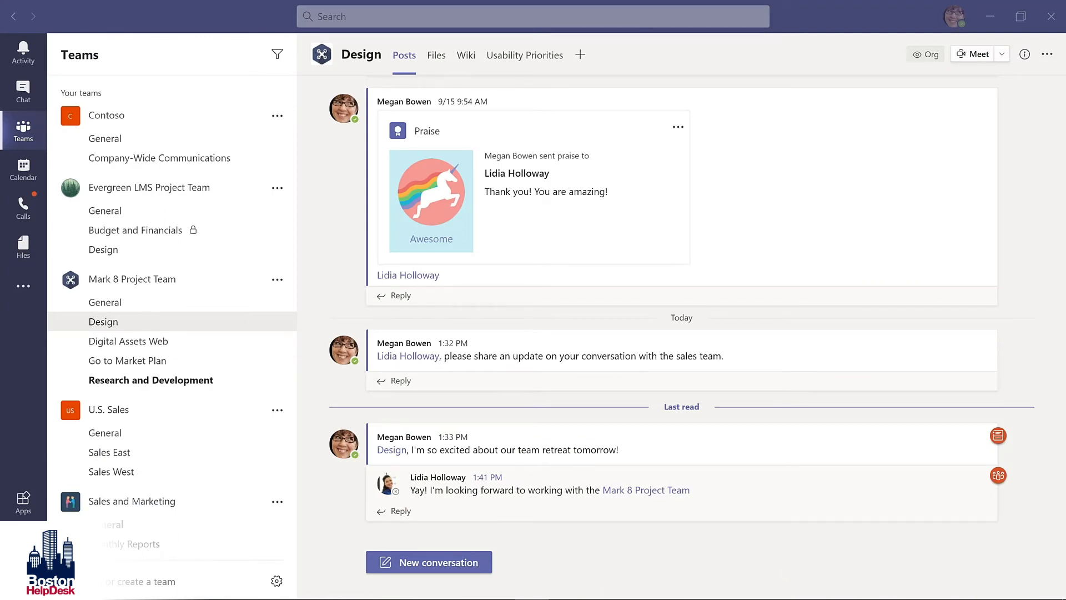
Make the file Contoso Marketing Principles-2021.pptx a tab in the Mark 8 Project Team's Design channel
left_click(437, 57)
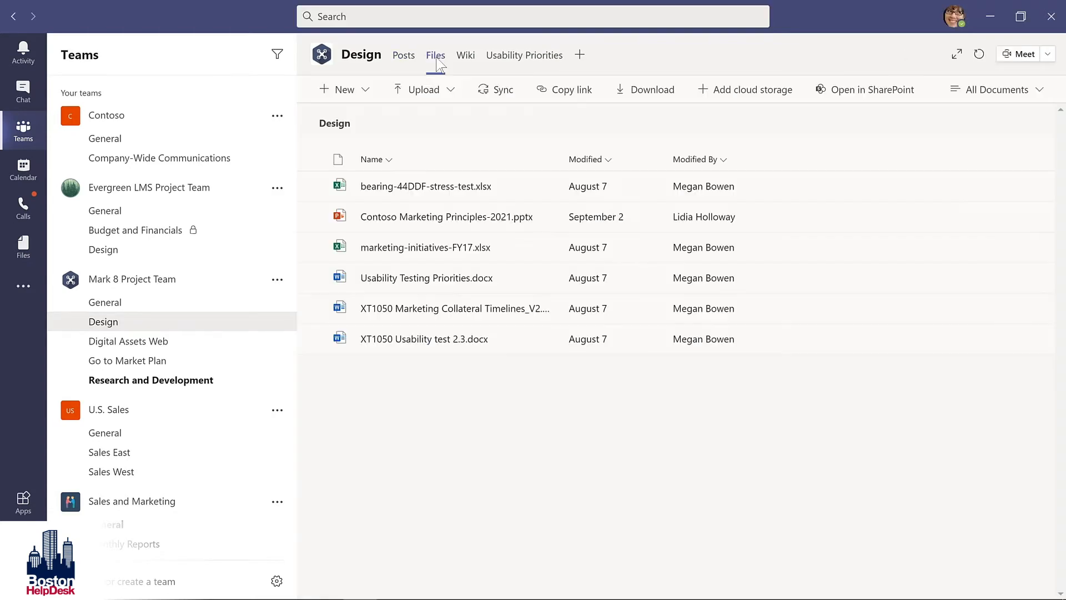
mouse_move(542, 218)
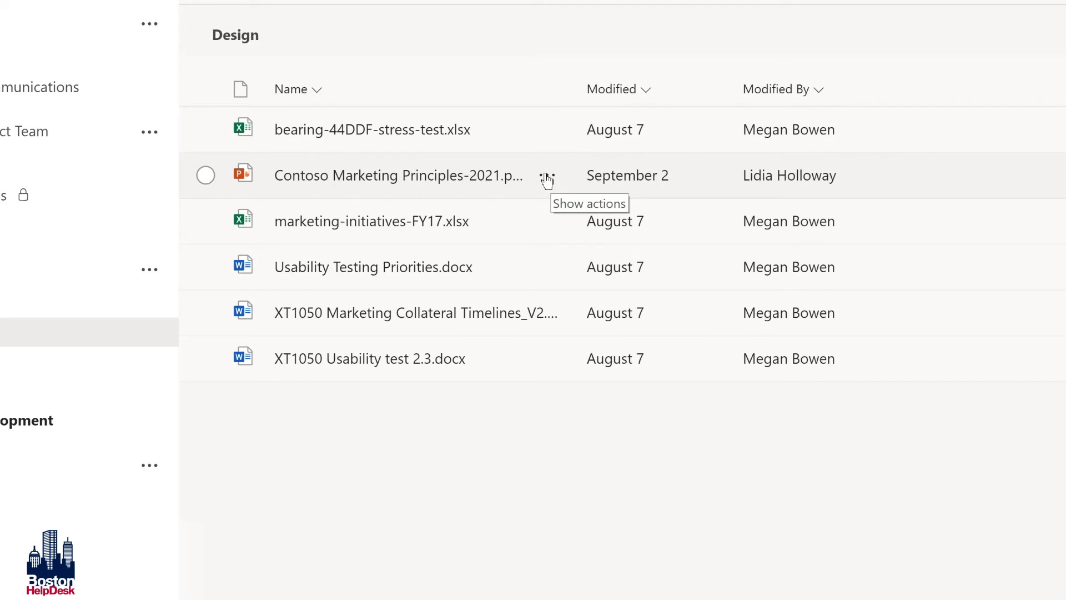
left_click(547, 177)
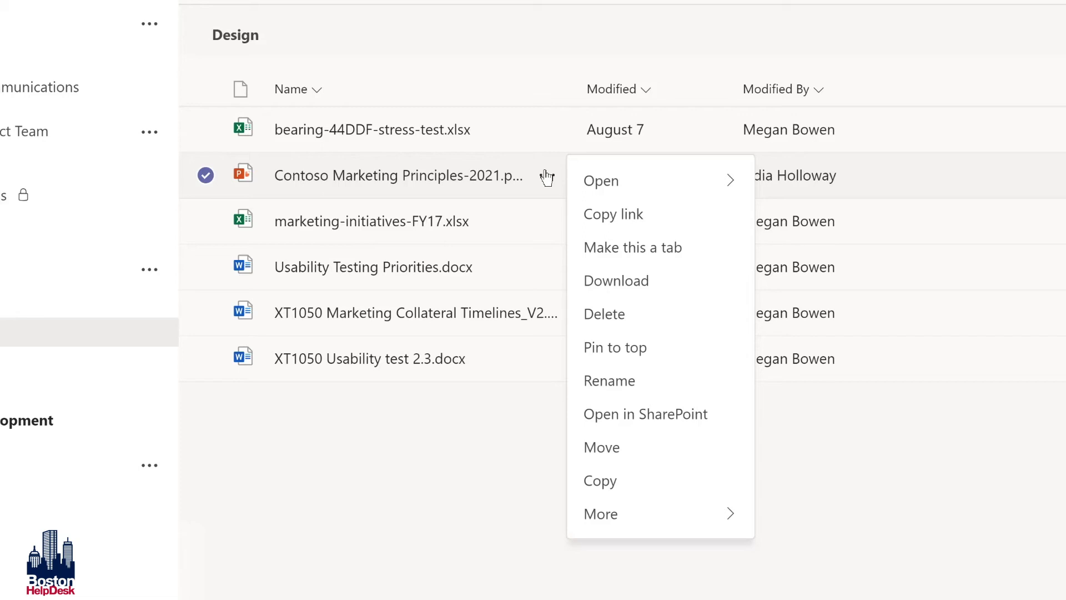
left_click(629, 250)
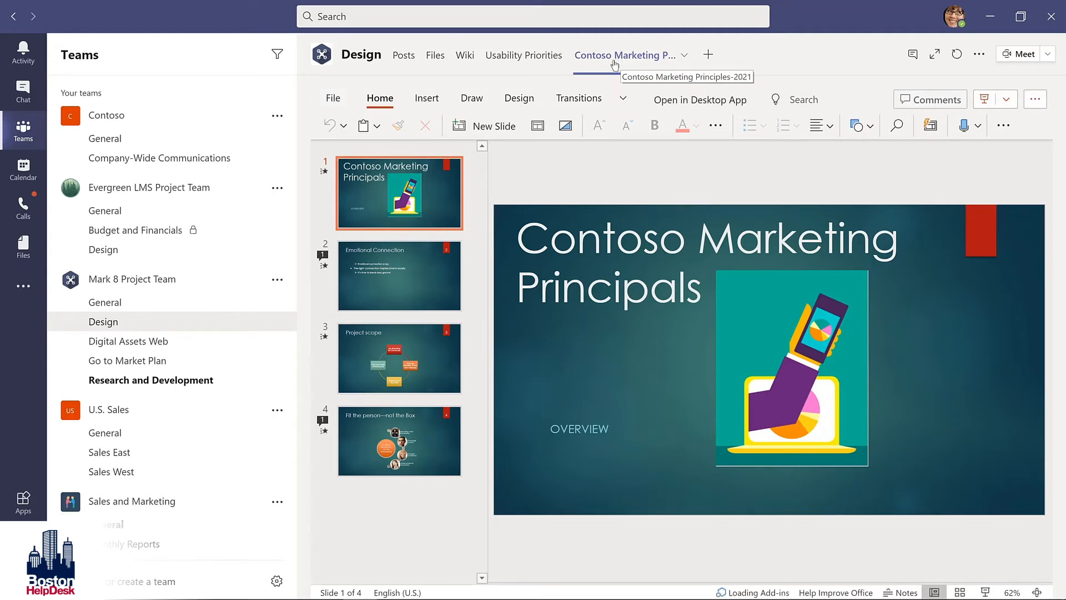
View the Usability Priorities tab, return to the Contoso Marketing Principles-2021 tab, and remove that tab from the channel
left_click(506, 57)
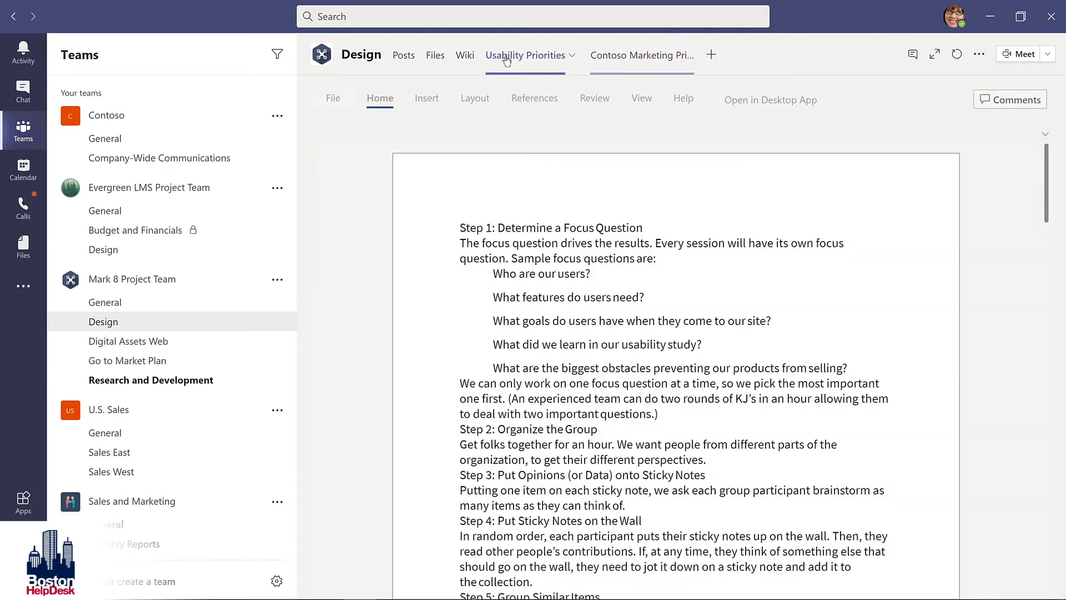
left_click(666, 61)
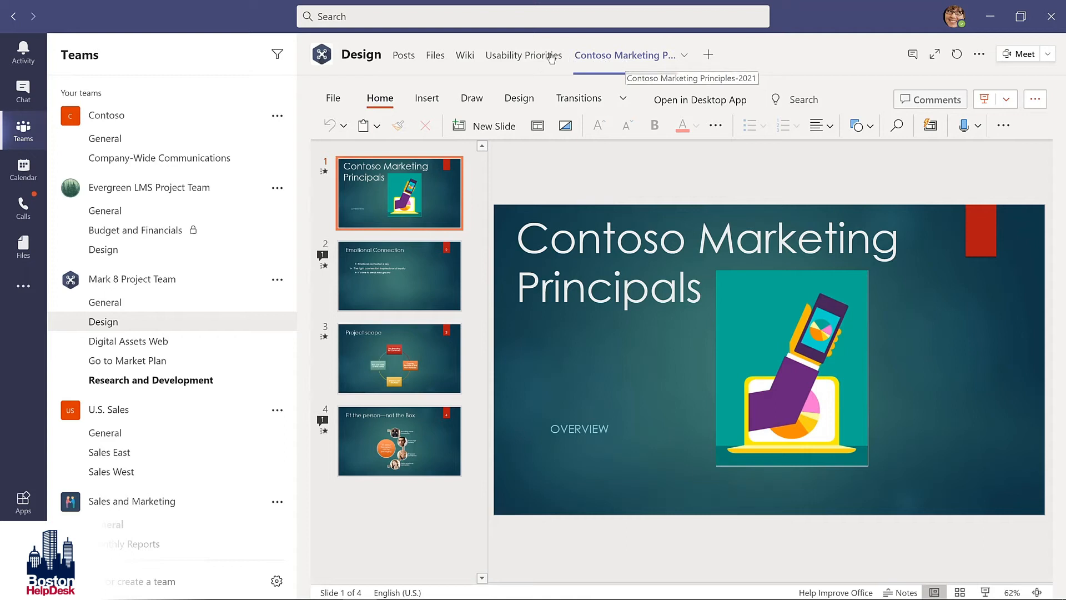
left_click(685, 58)
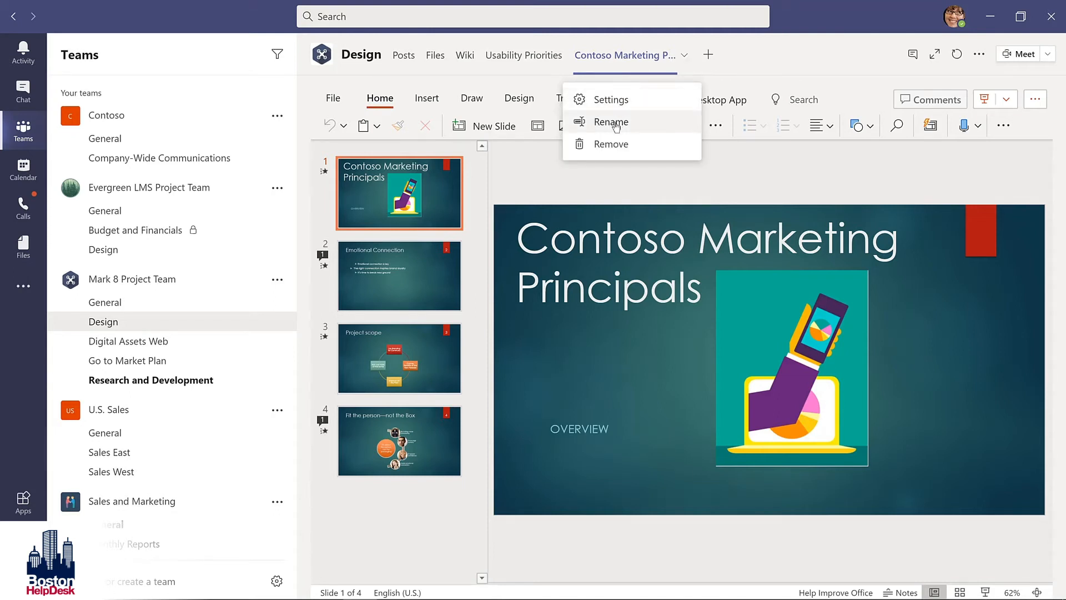
left_click(613, 146)
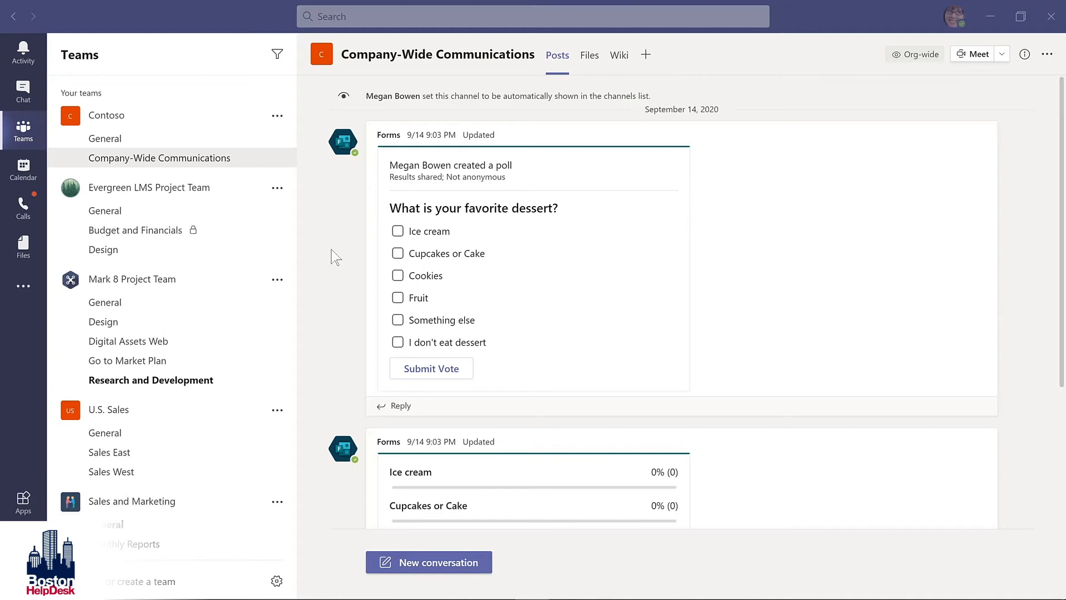
In Teams in the browser, vote for Cupcakes or Cake, Ice cream and Cookies in the favorite dessert poll and submit the vote
scroll(329, 253, "down", 3)
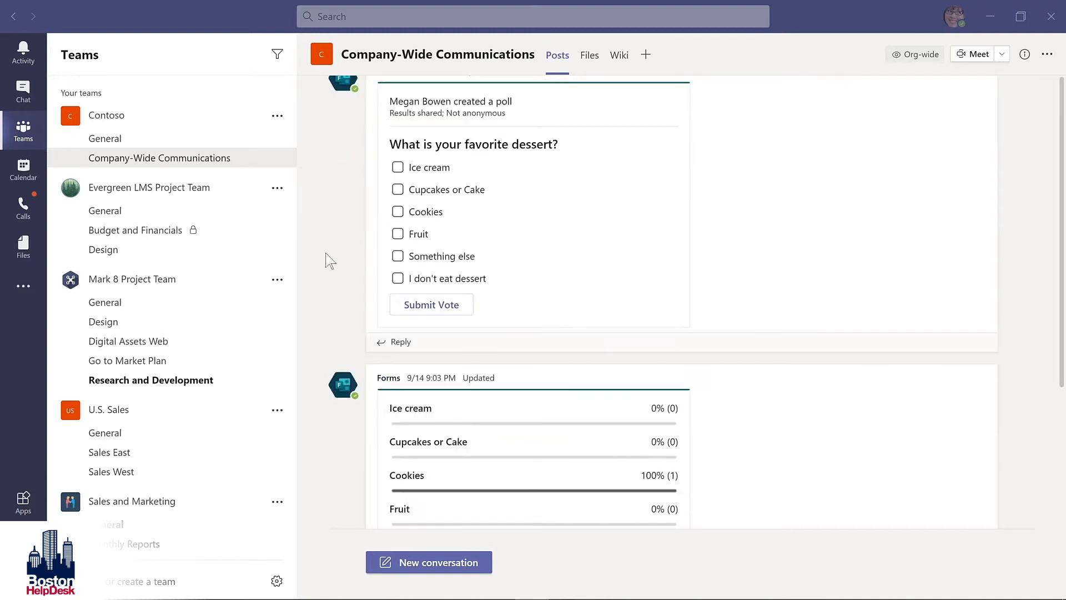
scroll(328, 258, "down", 2)
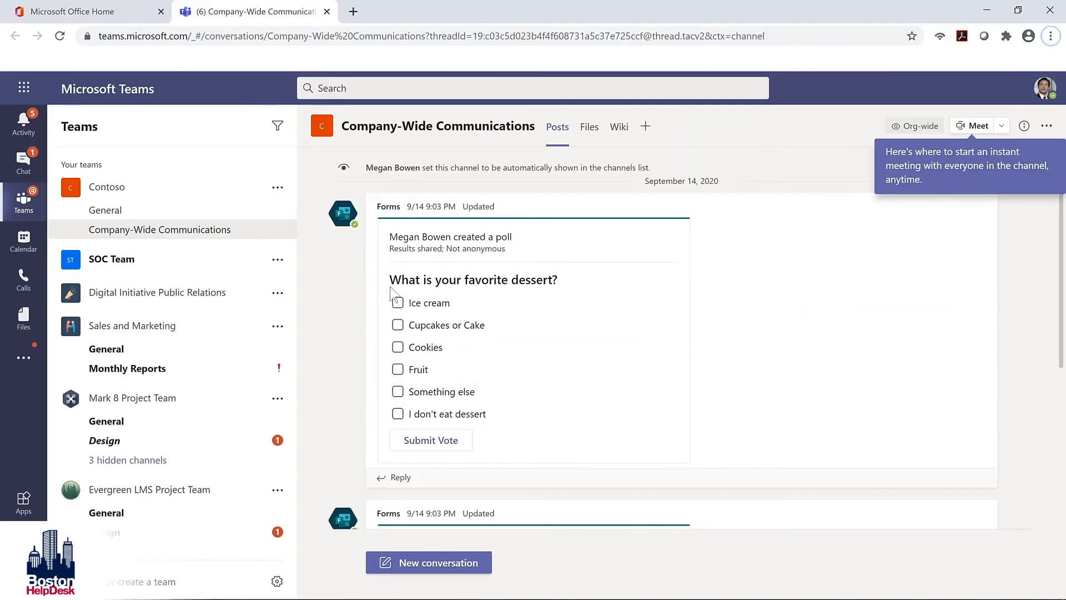
left_click(399, 325)
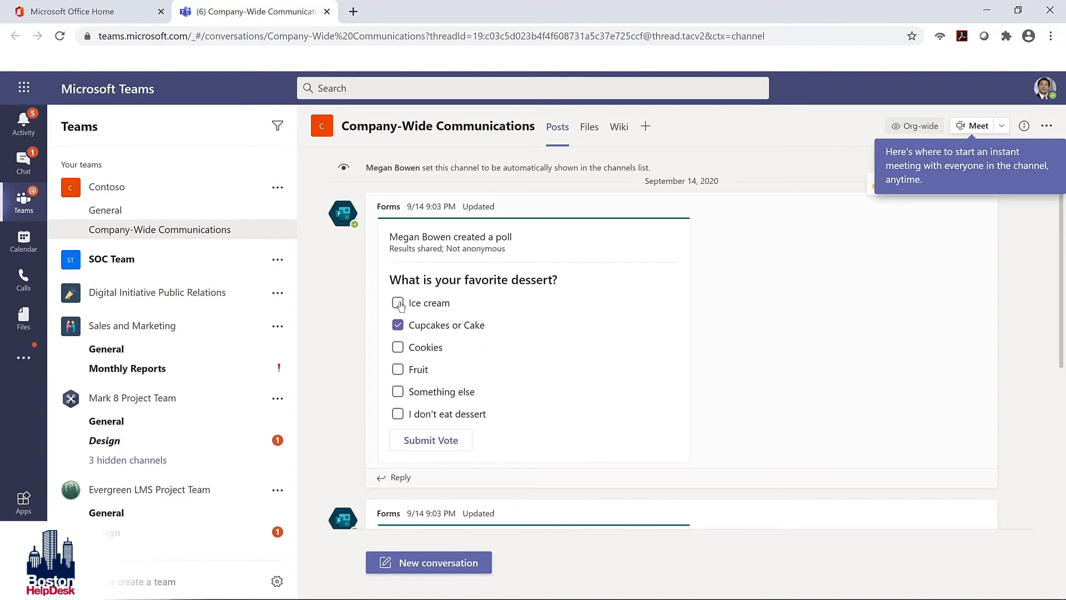
left_click(400, 306)
left_click(400, 348)
left_click(432, 440)
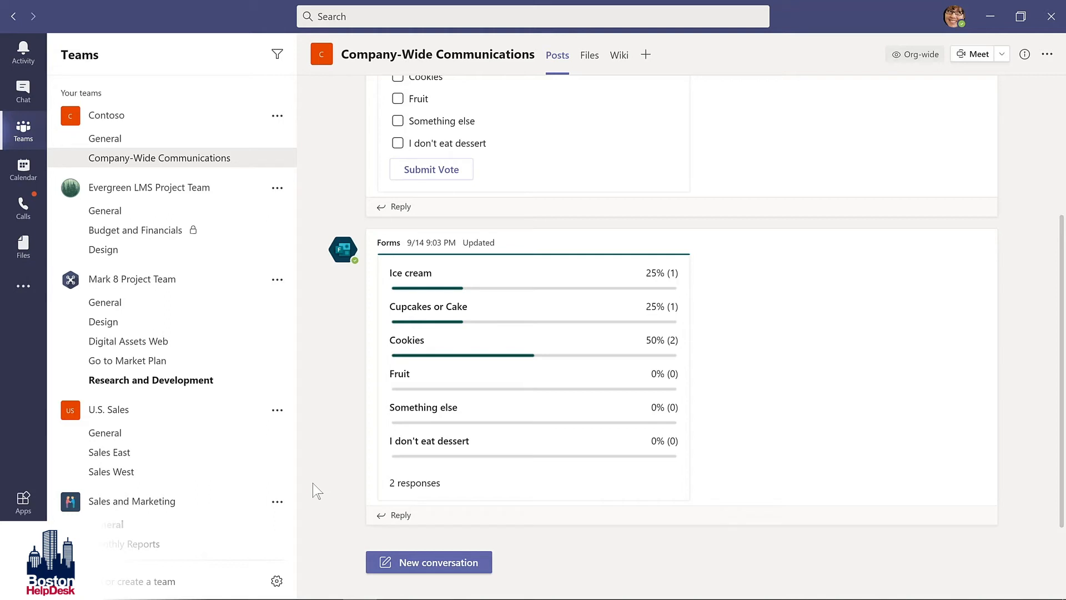
Start a new Forms poll in the Company-Wide Communications channel with the question "How much do you like Microsoft Teams?"
left_click(431, 562)
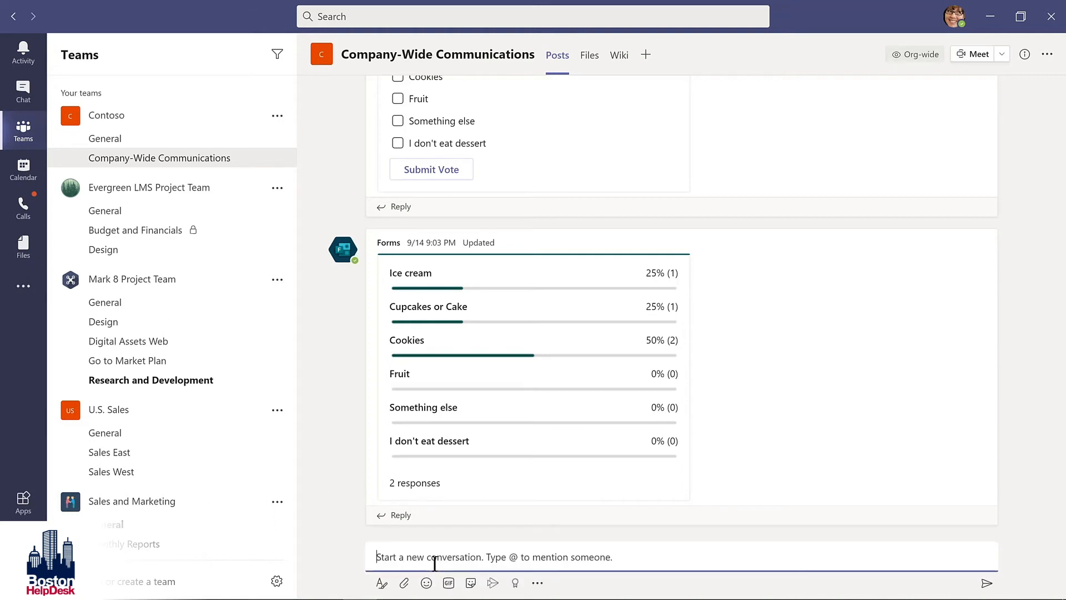
left_click(537, 584)
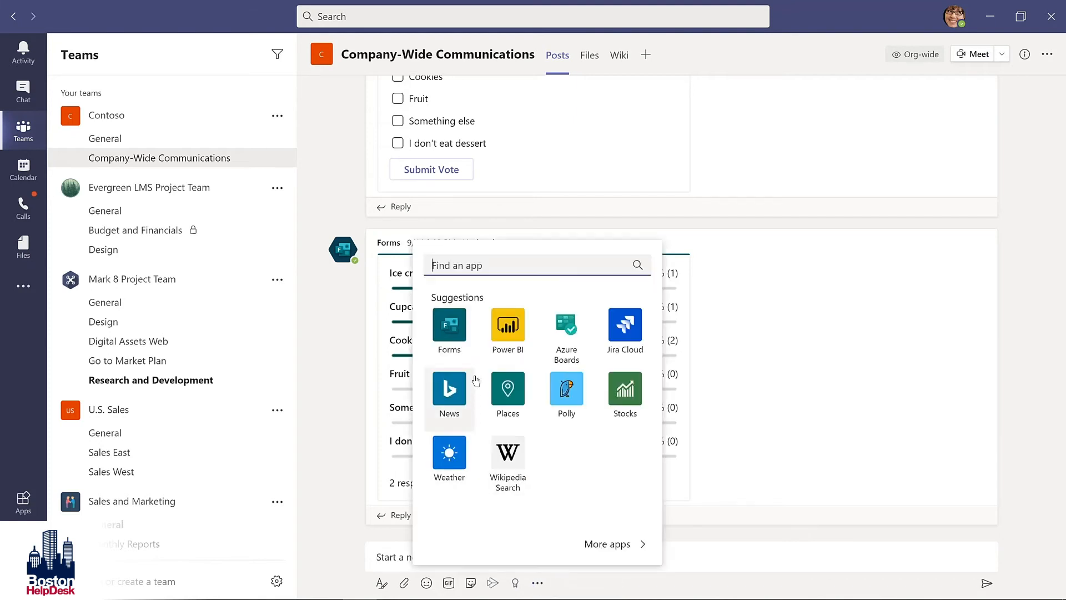
left_click(451, 328)
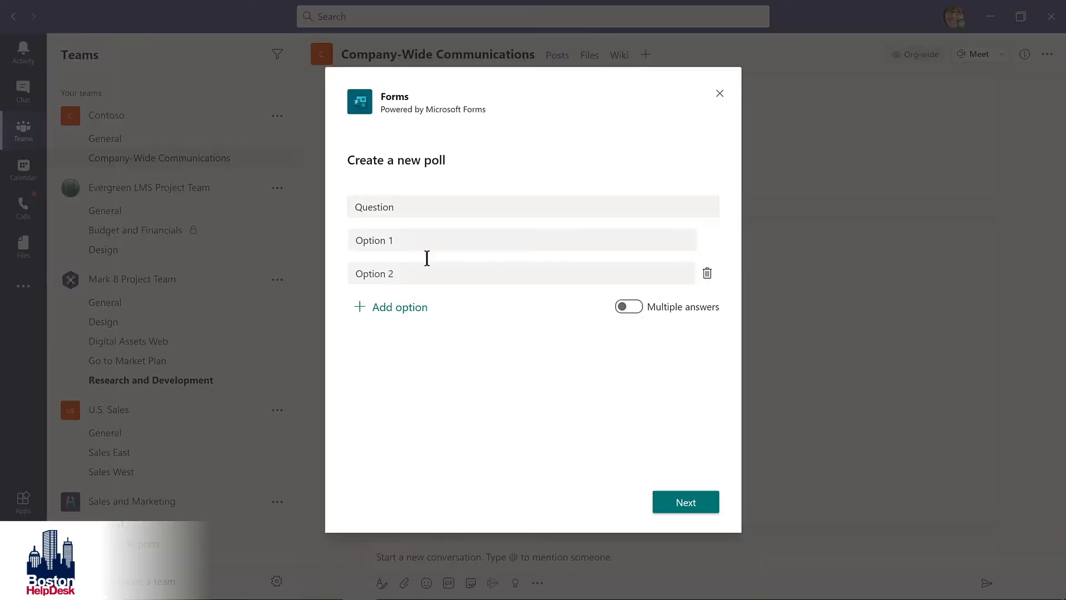
left_click(407, 206)
double_click(407, 206)
type("Ho")
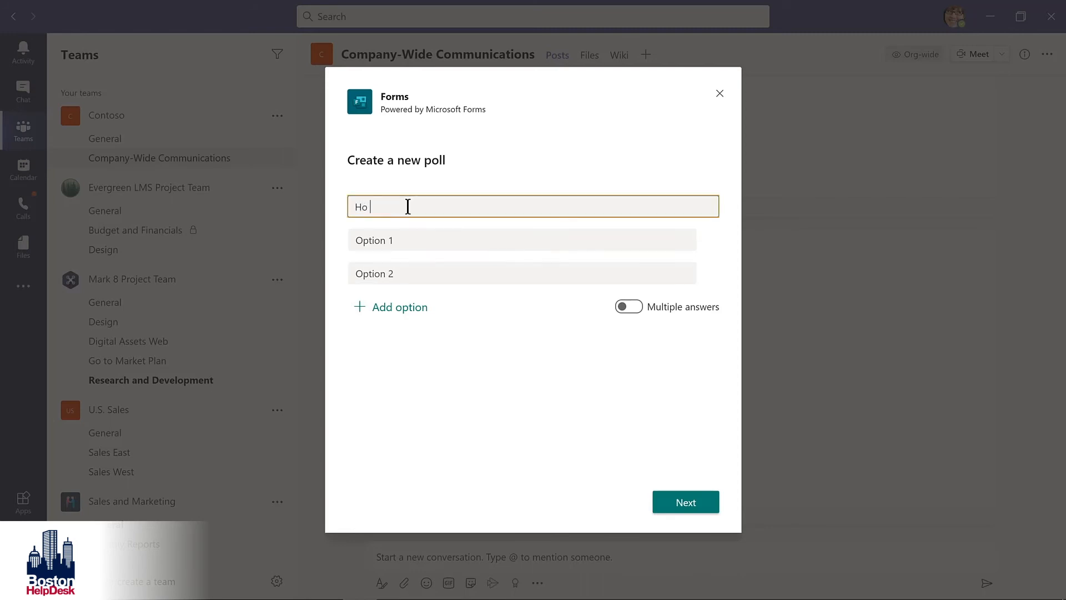
type("w much do you like Microsoft Teams?")
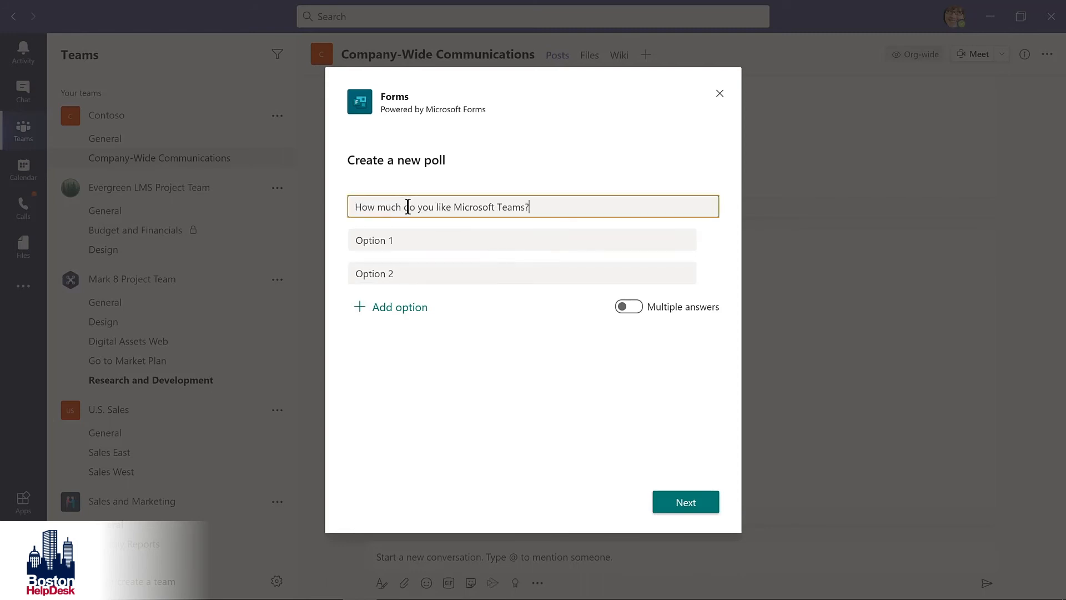
Set the poll options to "Teams is amazing!" and "Such a big time saver!" and send the poll to the channel
key("Tab")
type("Teams is amazing!")
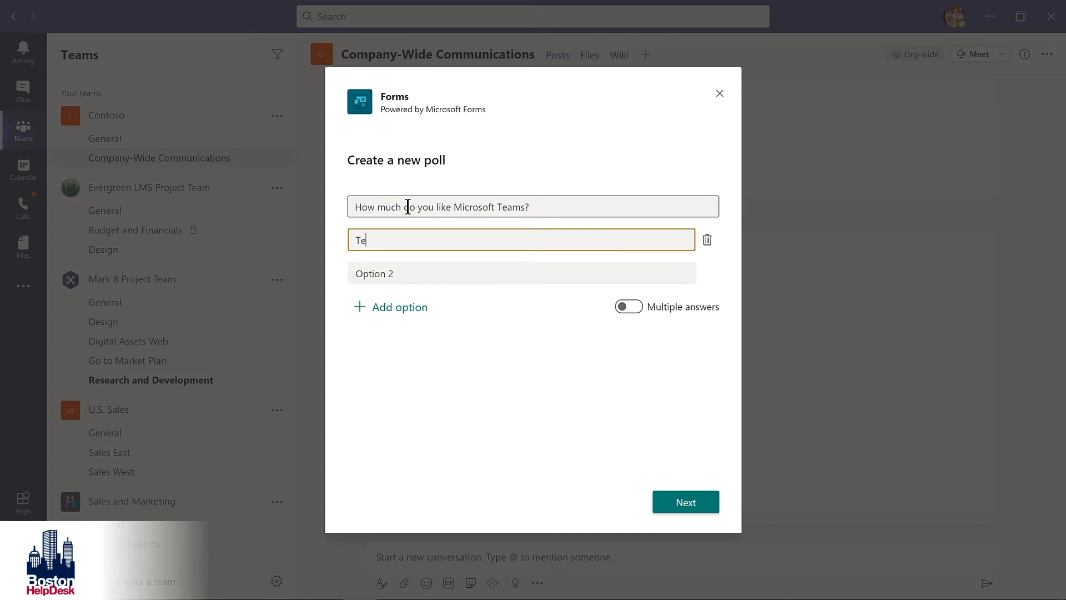
key("Tab")
key("Tab")
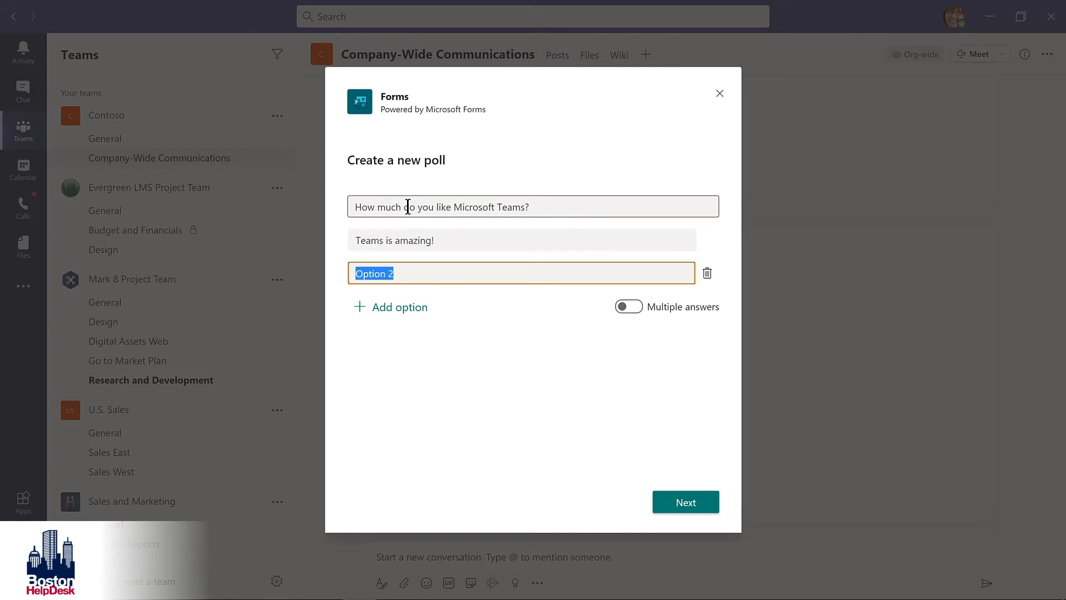
type("Such a big time saver!")
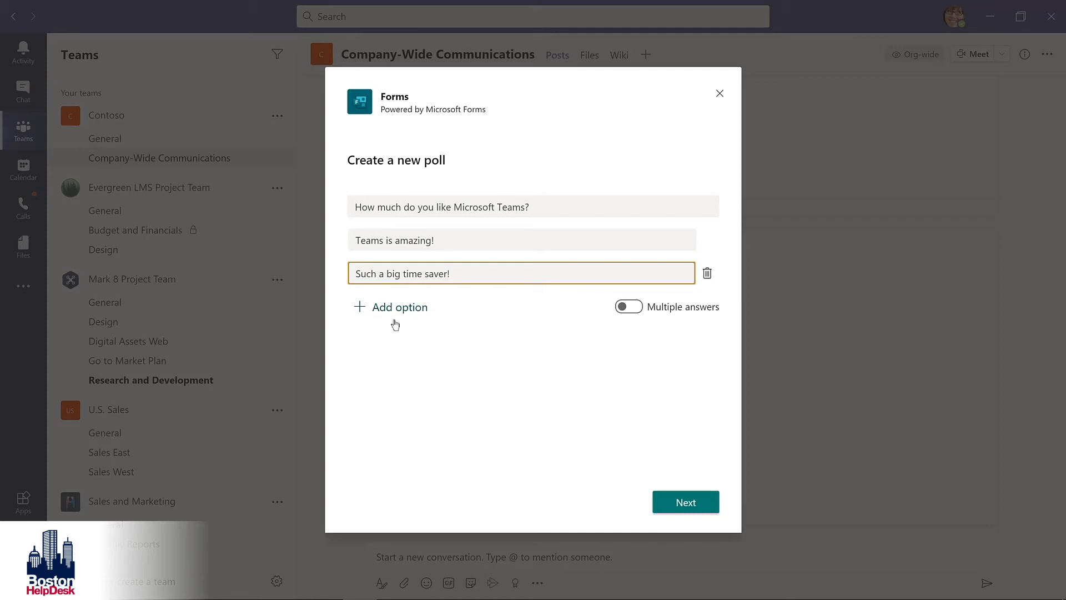
left_click(659, 498)
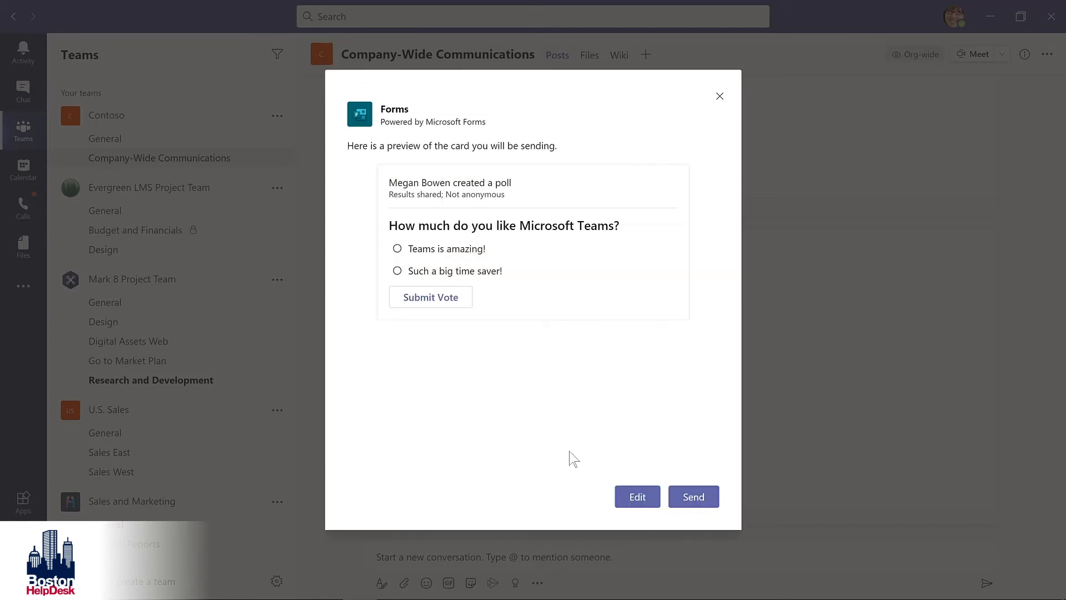
left_click(694, 498)
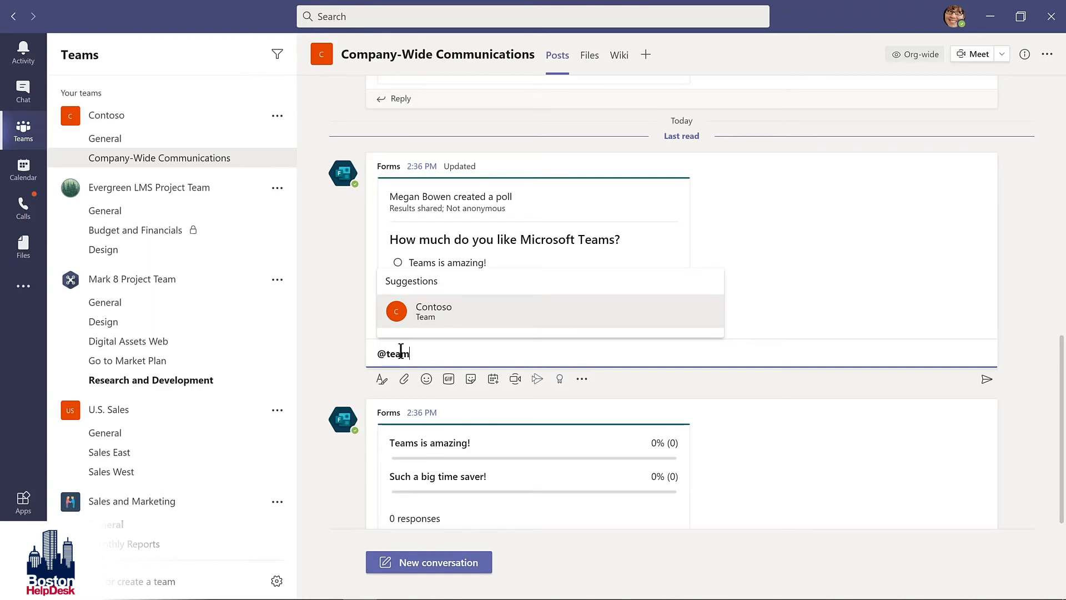
Reply to the poll with a mention of the Contoso team and the text "Please complete this poll by Friday!"
key("Return")
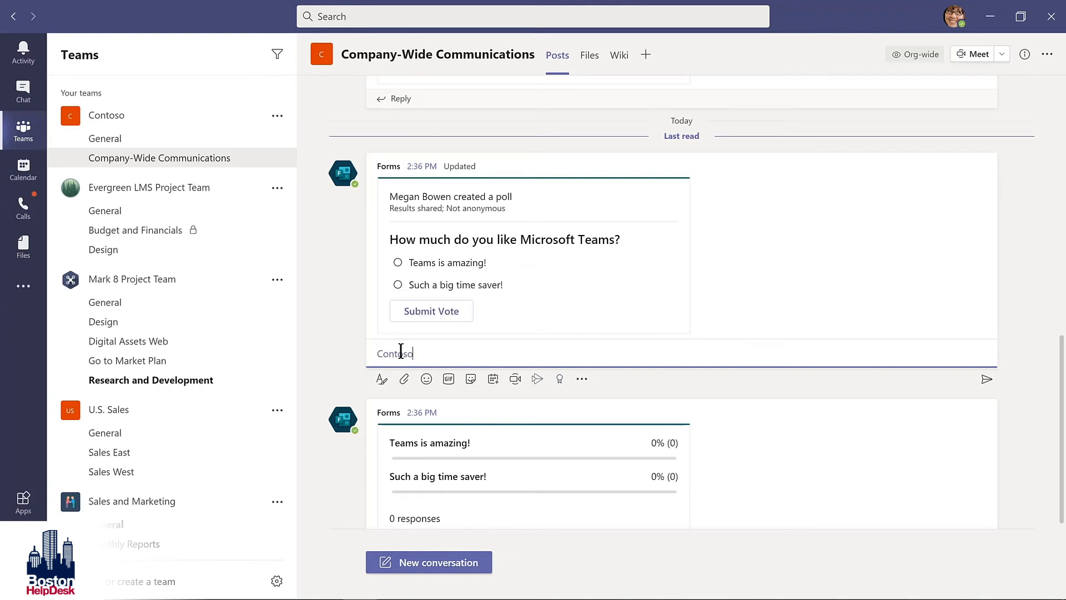
type("Please complete this poll by Friday!")
key("Return")
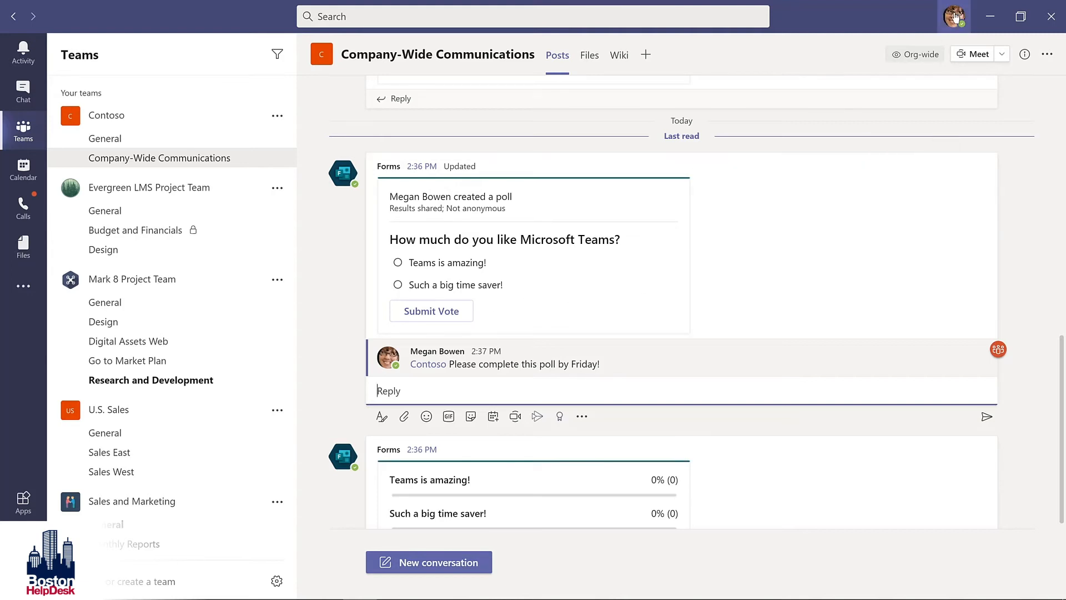
Set the application theme to Dark in the general settings and close the settings
left_click(956, 17)
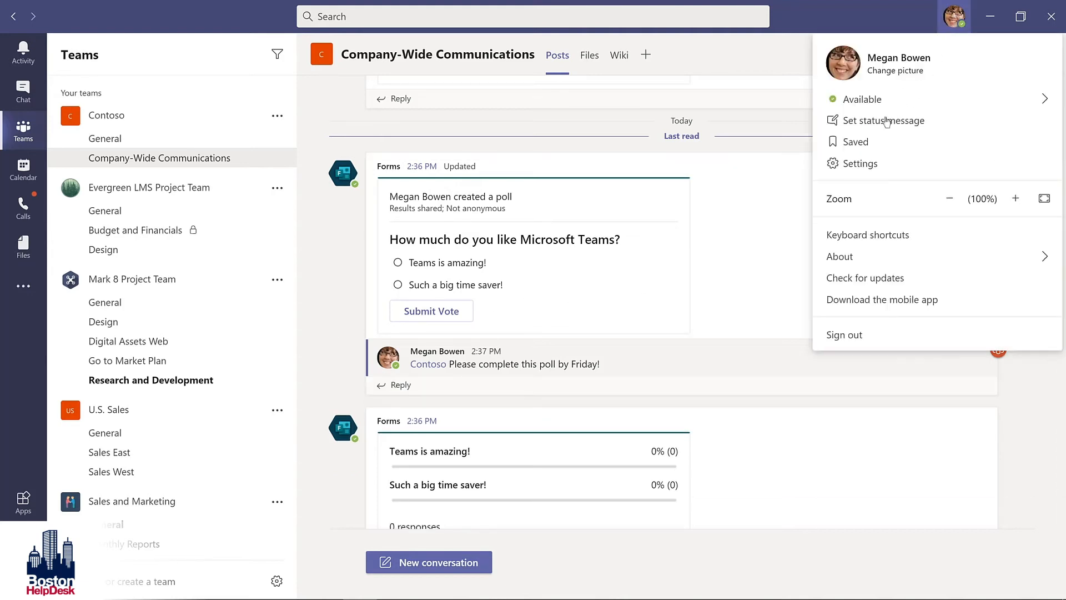
left_click(862, 164)
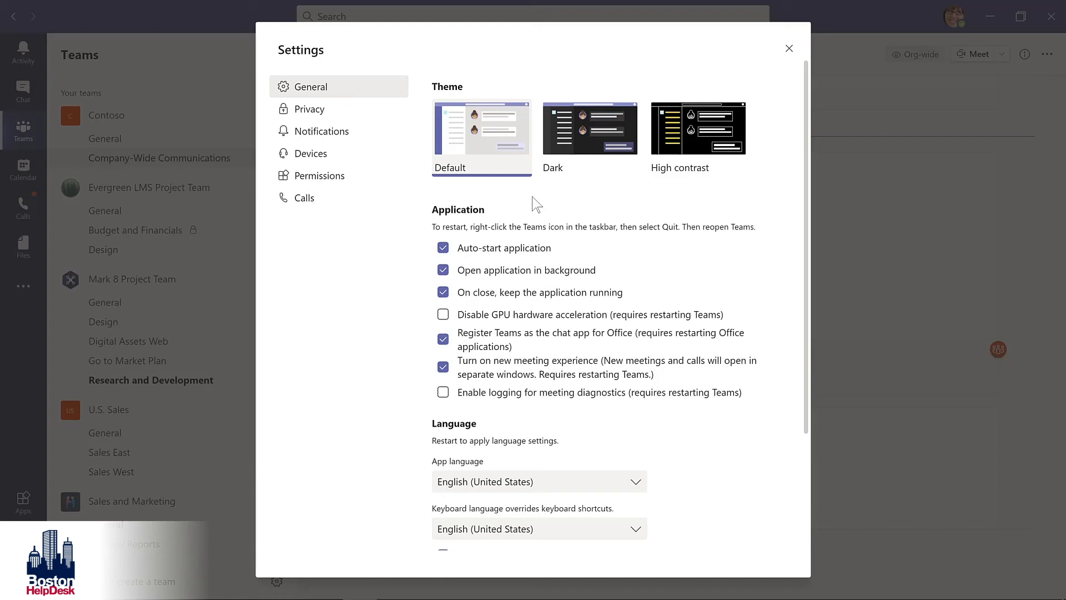
left_click(592, 130)
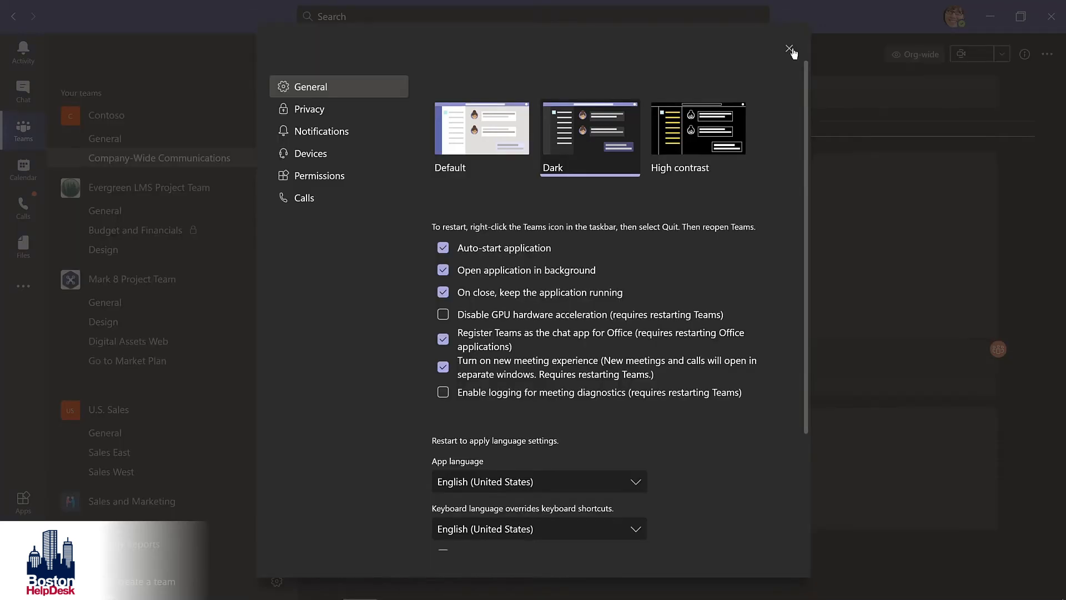
left_click(789, 48)
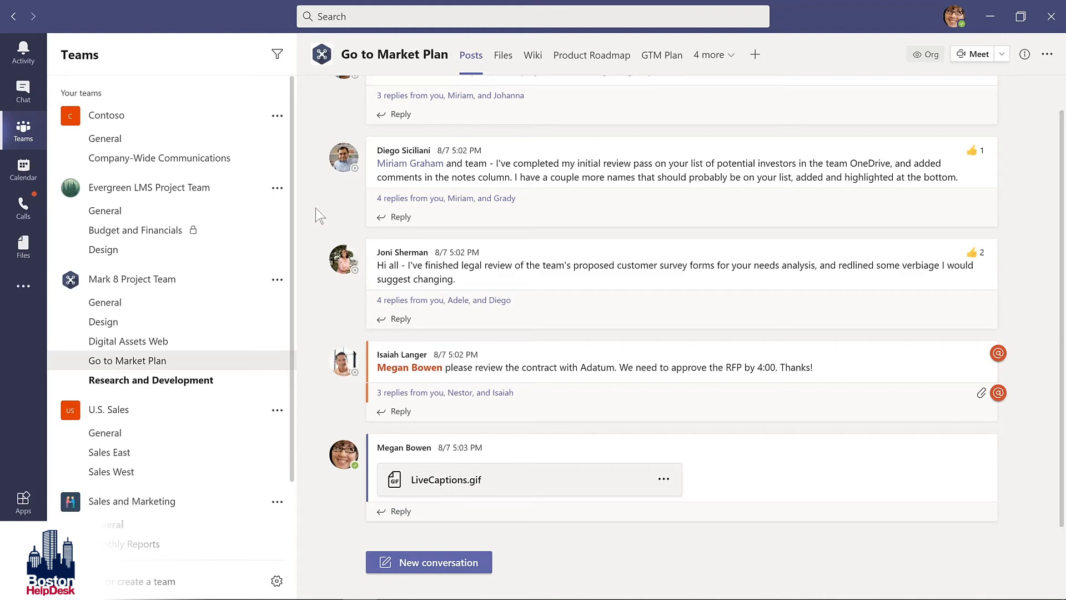
Save the potential investors message and the customer survey forms message in the Go to Market Plan channel
mouse_move(764, 162)
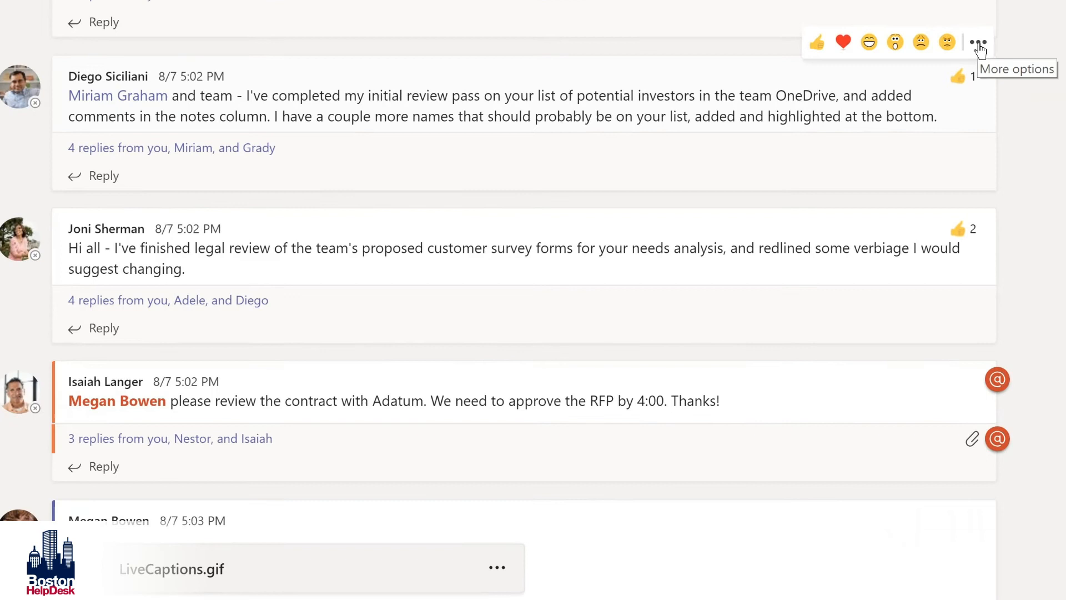
left_click(986, 130)
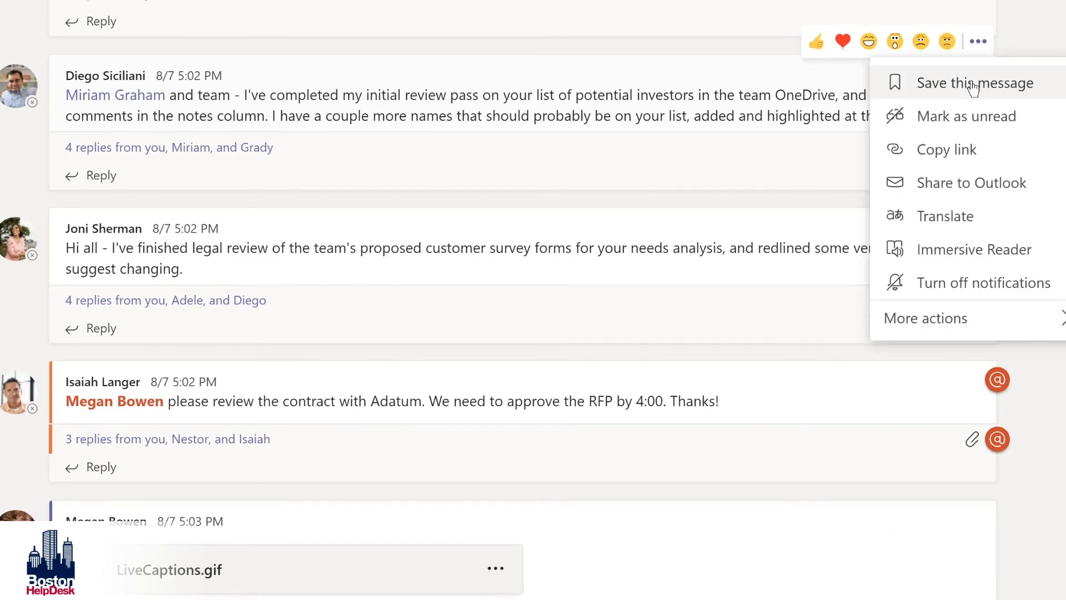
left_click(973, 84)
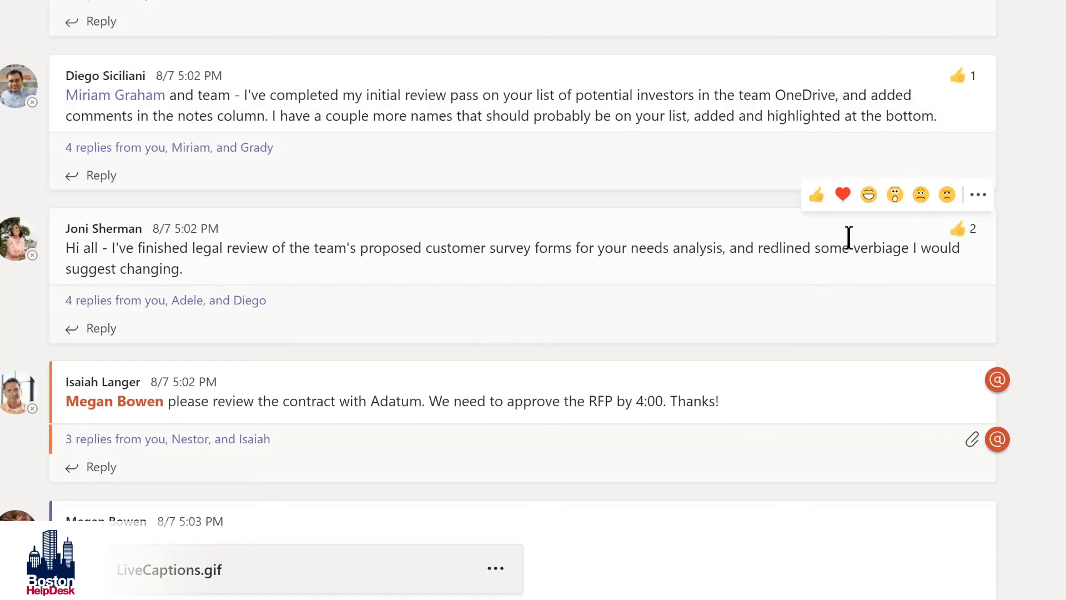
left_click(978, 197)
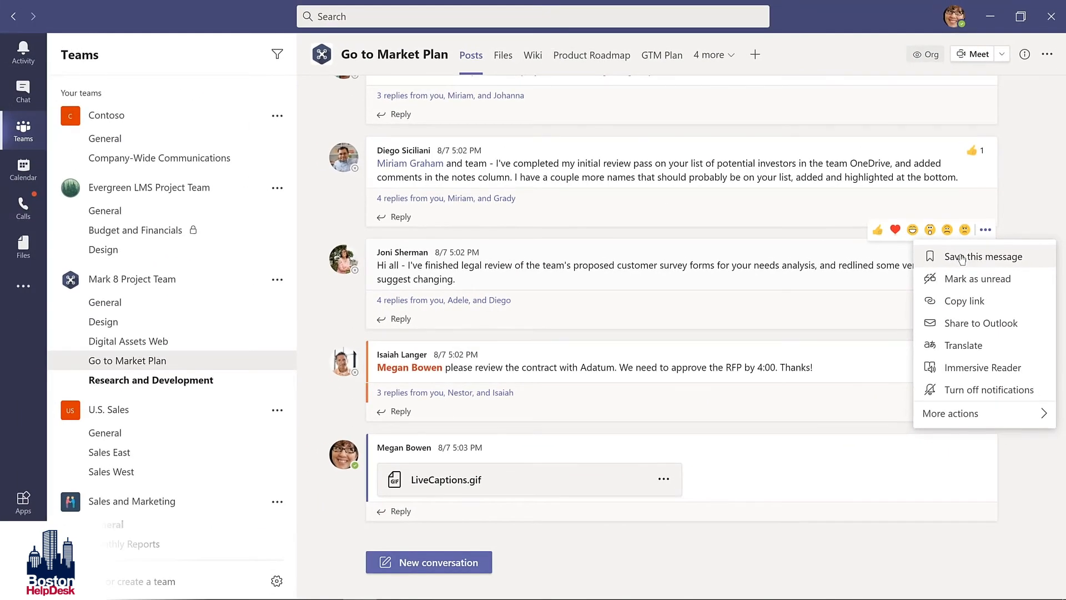
left_click(962, 258)
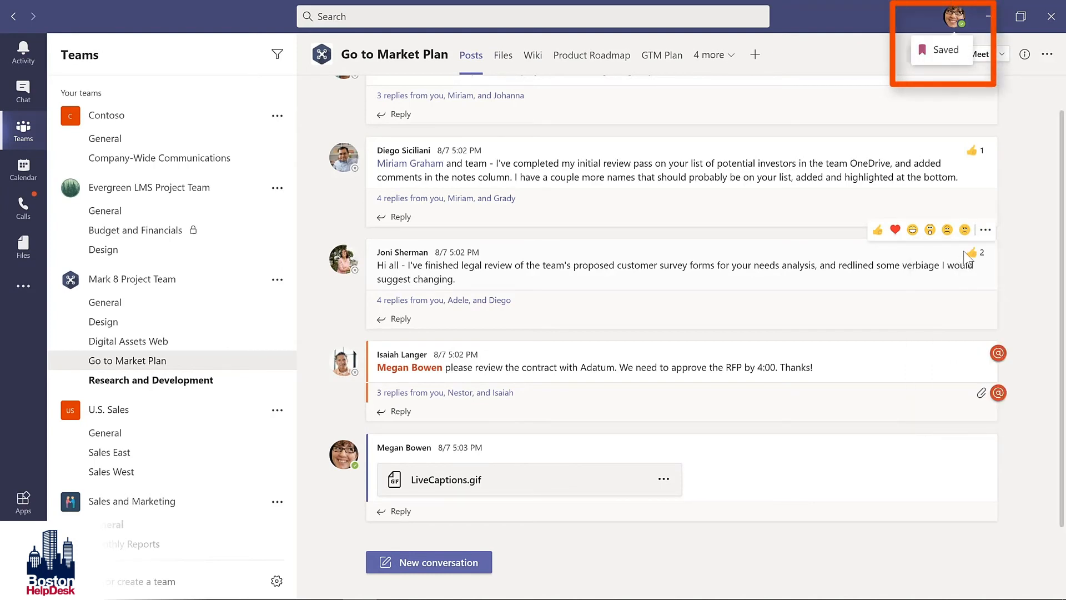
Open the saved messages list from the profile, view the potential investors message and unsave it
mouse_move(966, 256)
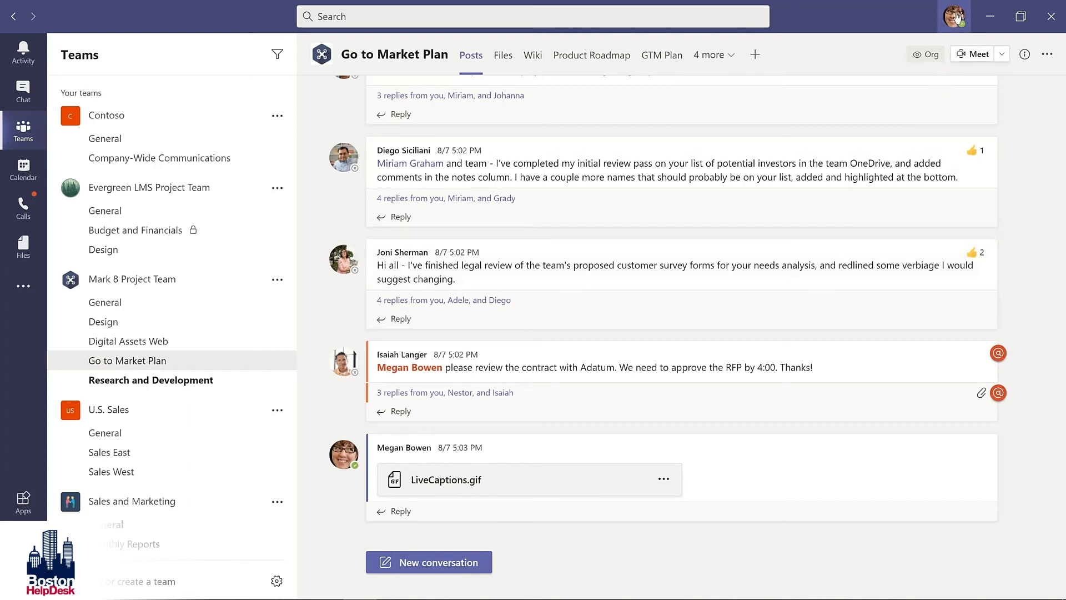
left_click(956, 17)
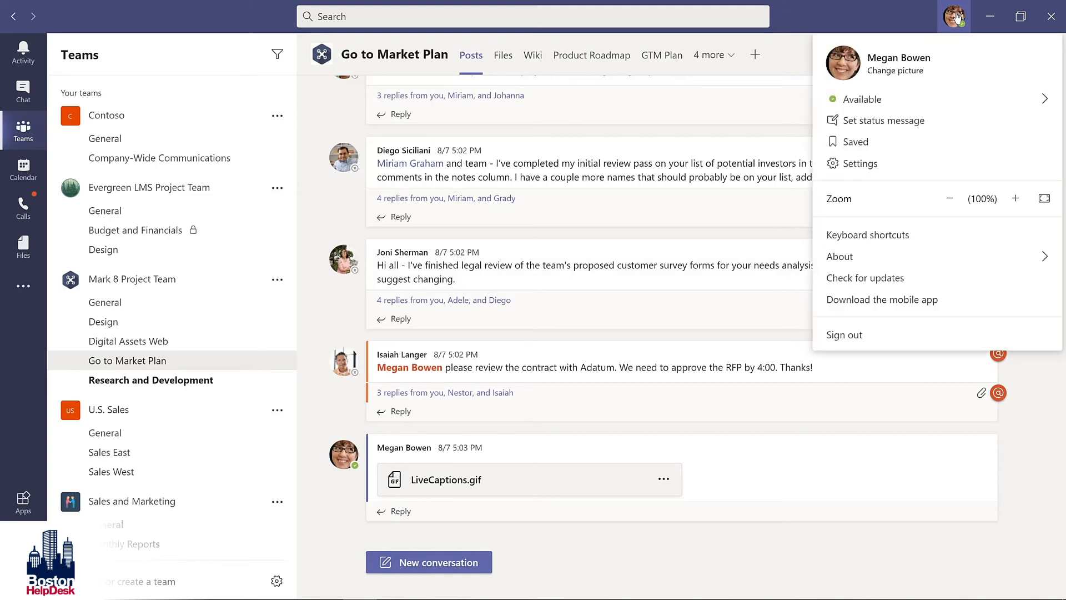
left_click(856, 142)
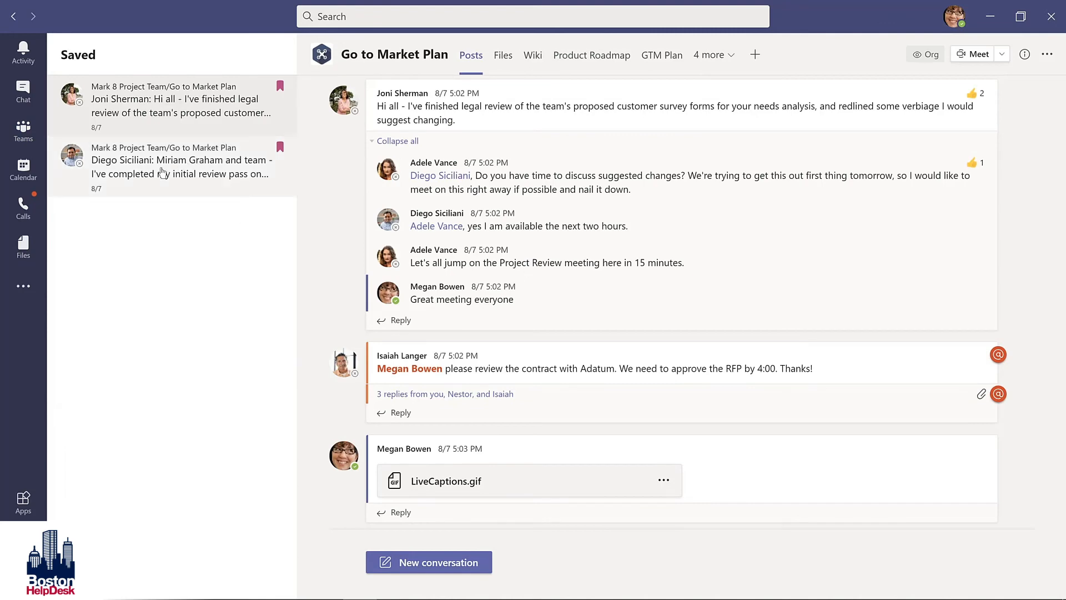
left_click(162, 172)
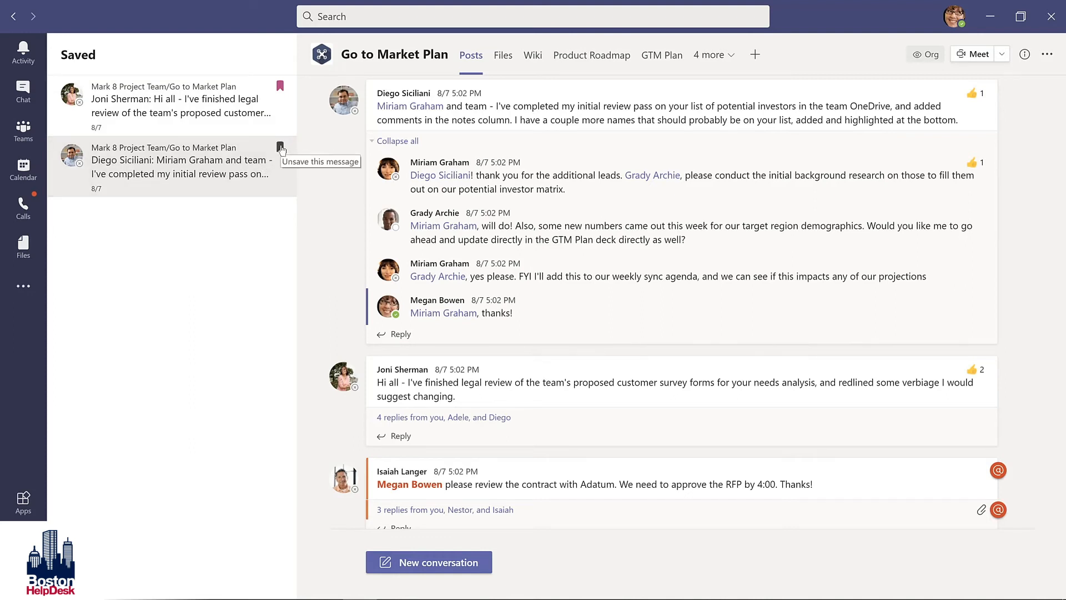
left_click(280, 148)
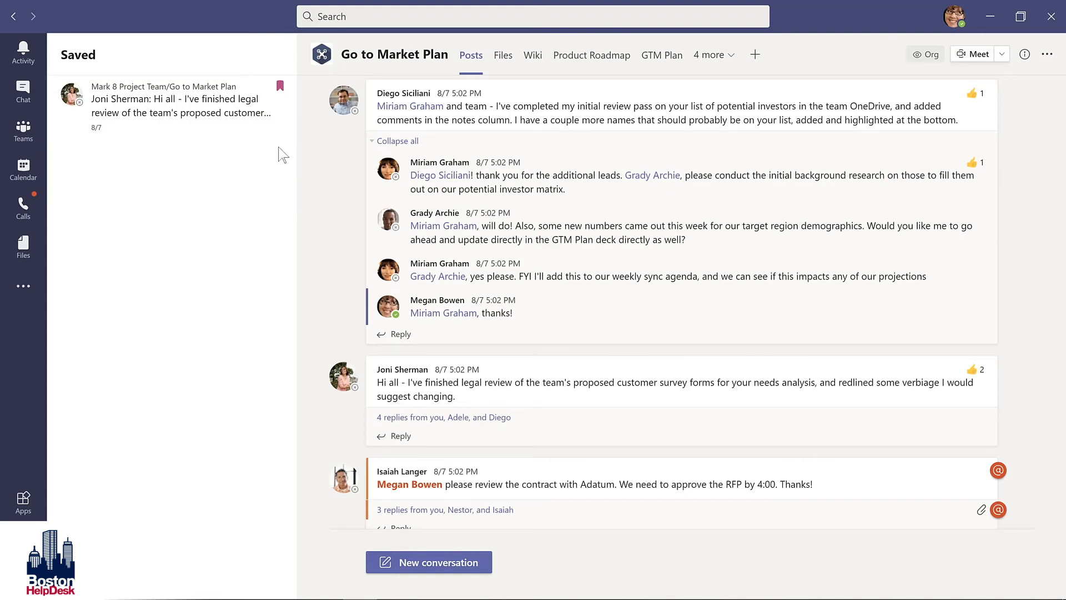
From the Evergreen LMS Project Team's Design channel, open the saved list with the /saved command and unsave the potential investors message
left_click(115, 255)
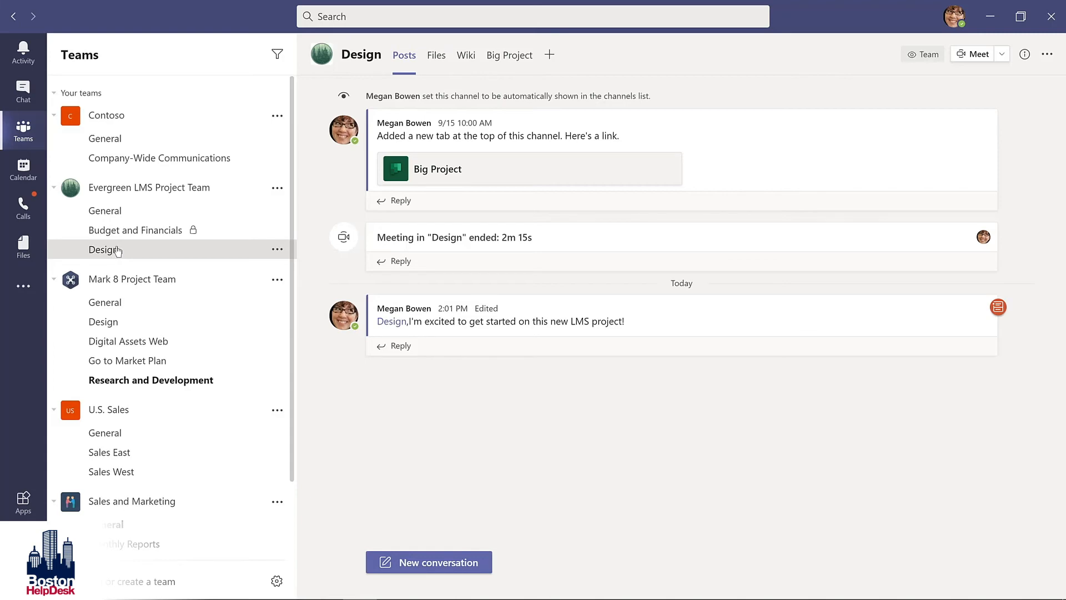
left_click(375, 15)
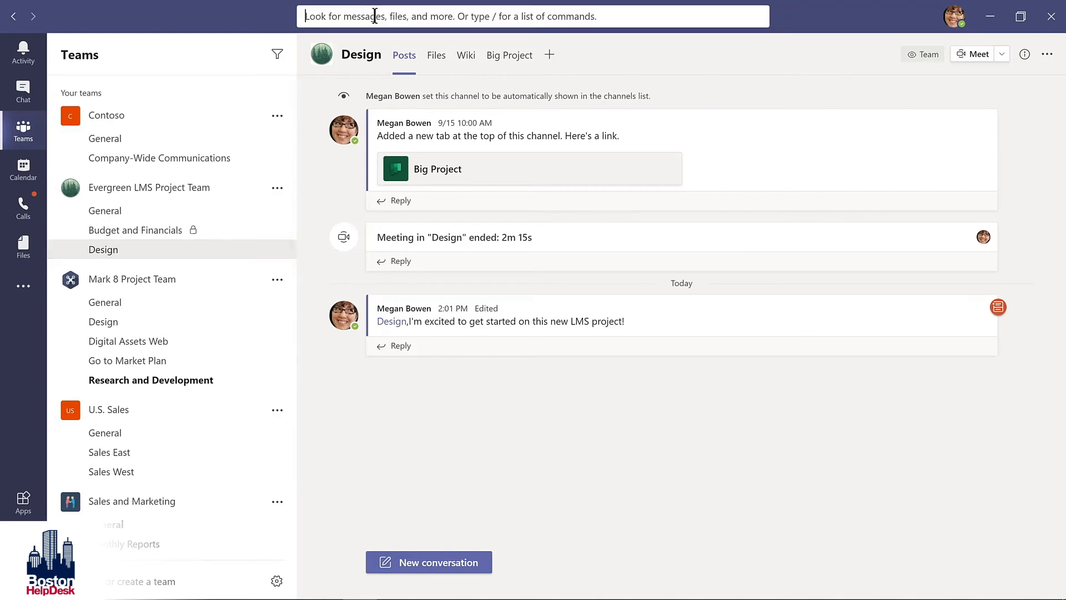
type("/saved")
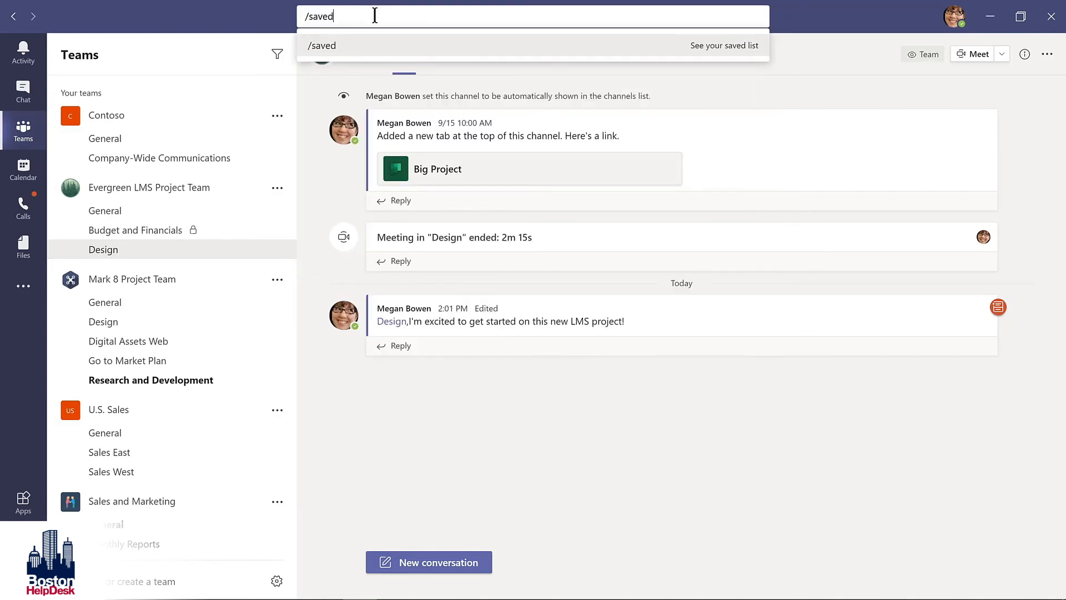
key("Return")
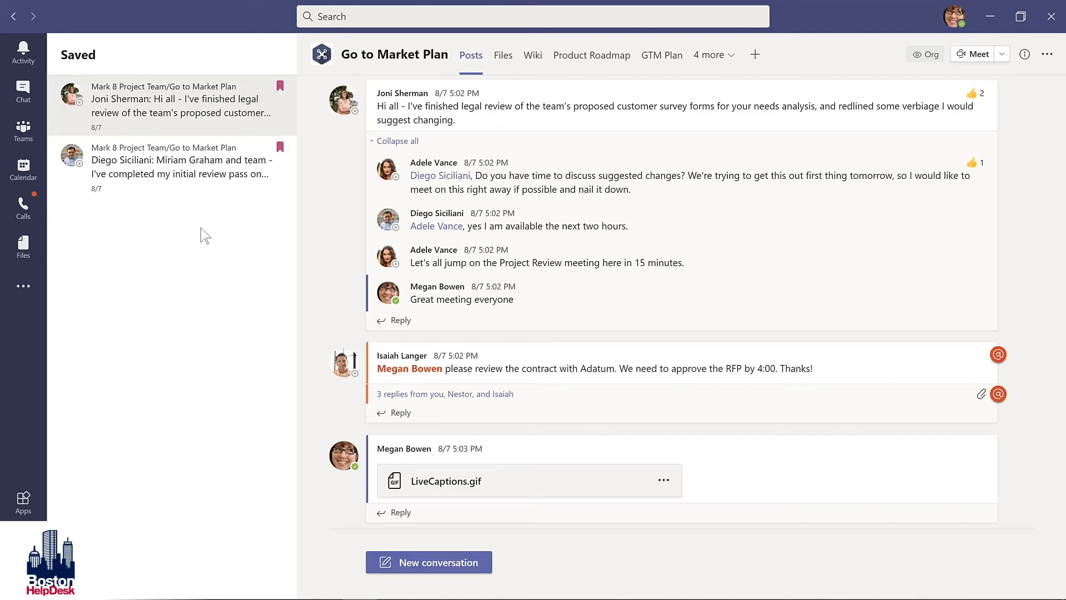
left_click(280, 148)
Return to the Go to Market Plan channel, save the message about reviewing the Adatum contract, and unsave it again
left_click(26, 136)
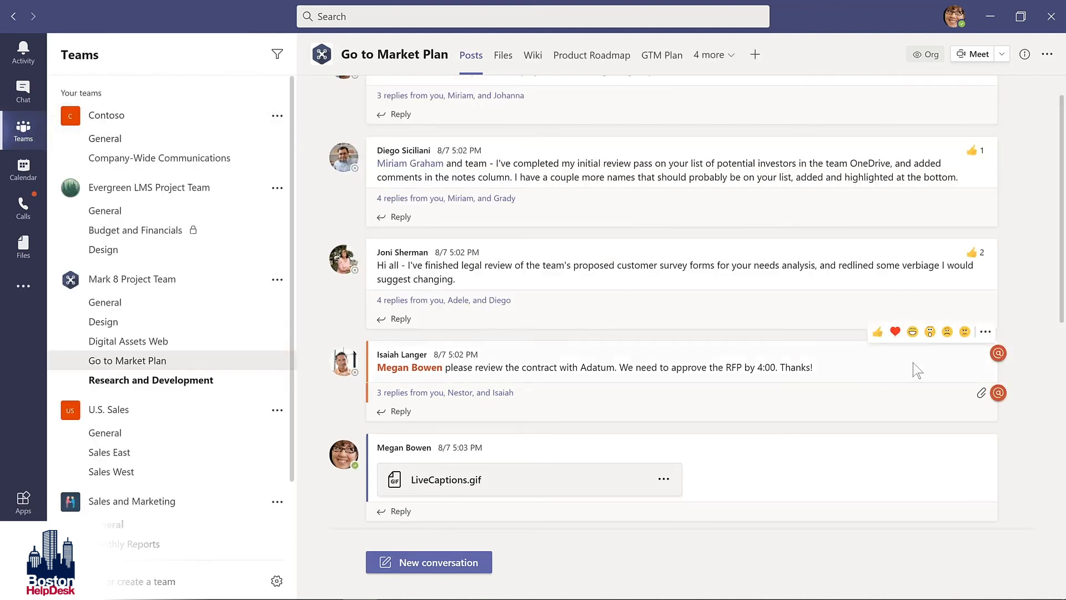
left_click(986, 332)
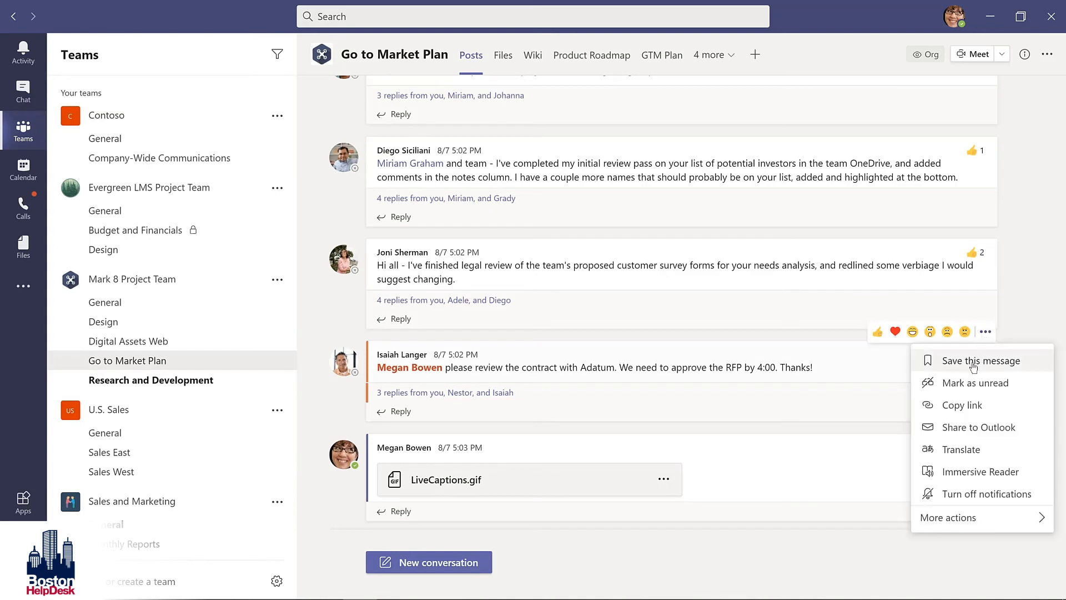
left_click(980, 360)
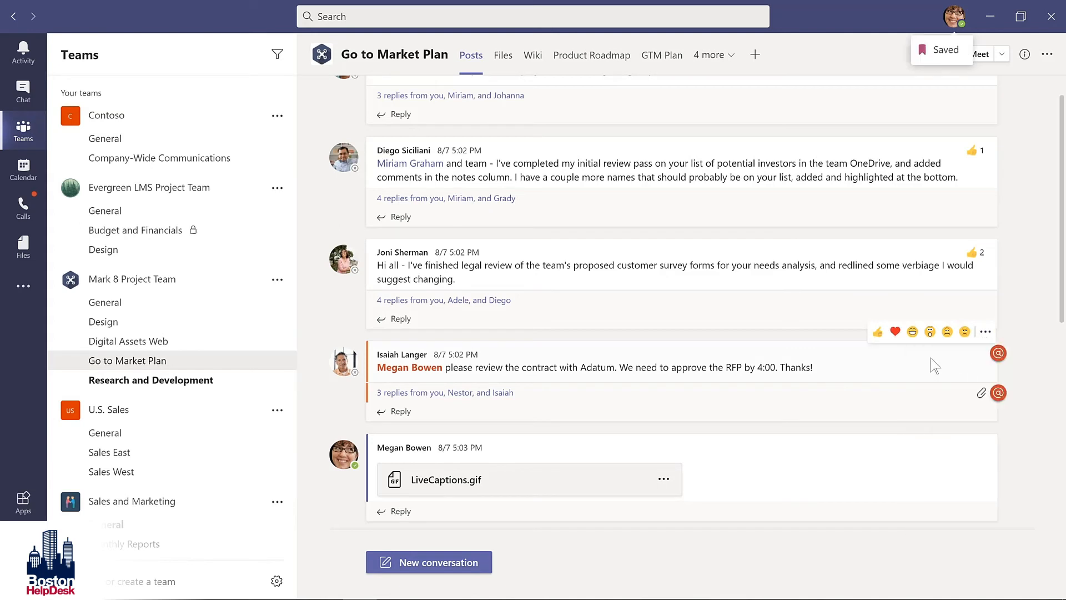
left_click(986, 333)
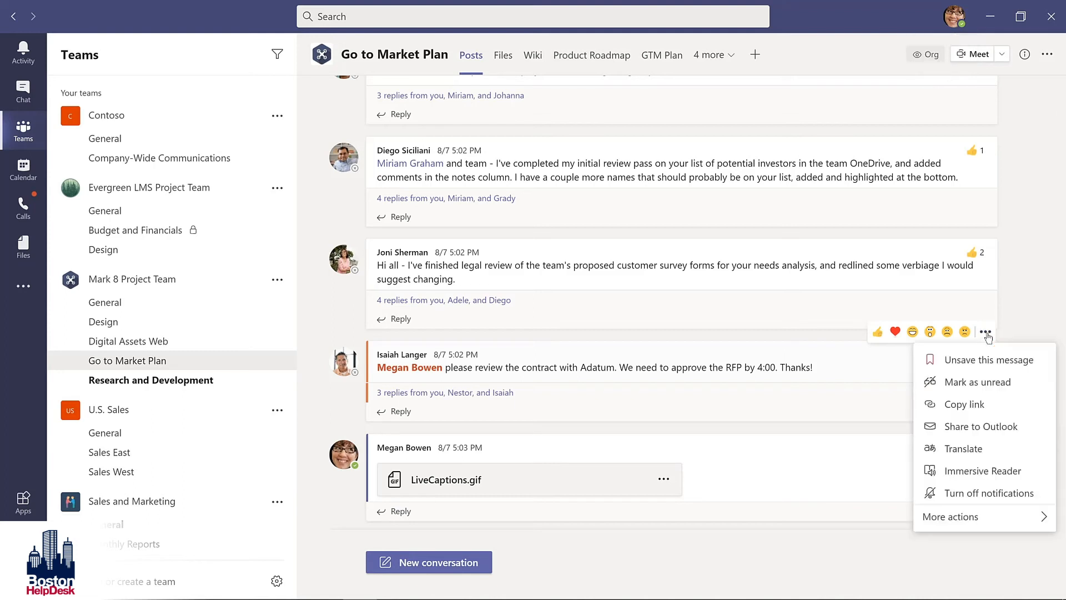
left_click(973, 362)
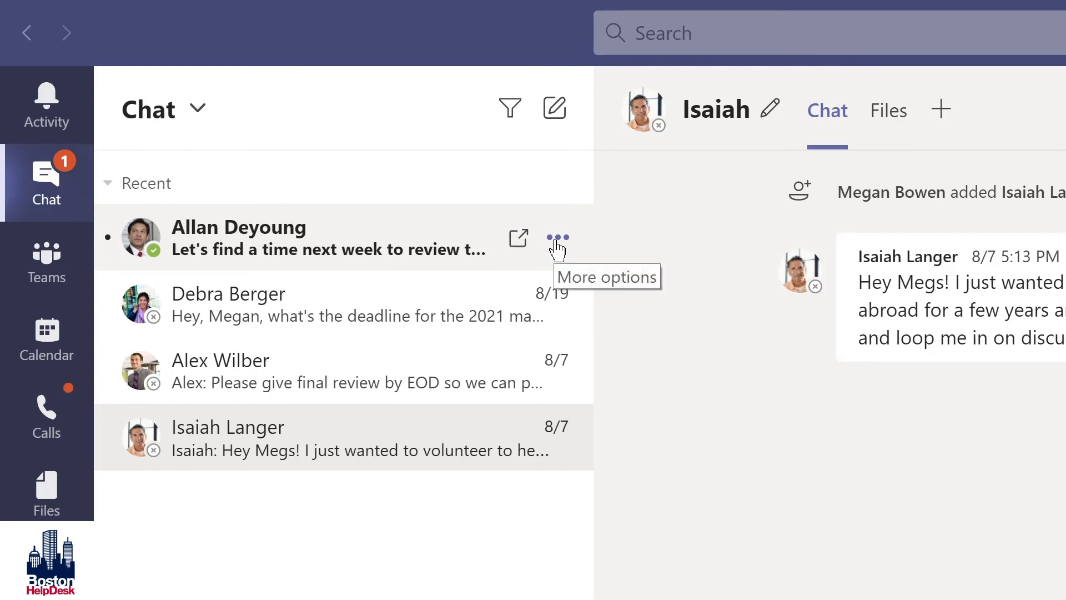
Pin the unread chat about finding a time next week for a review
left_click(558, 239)
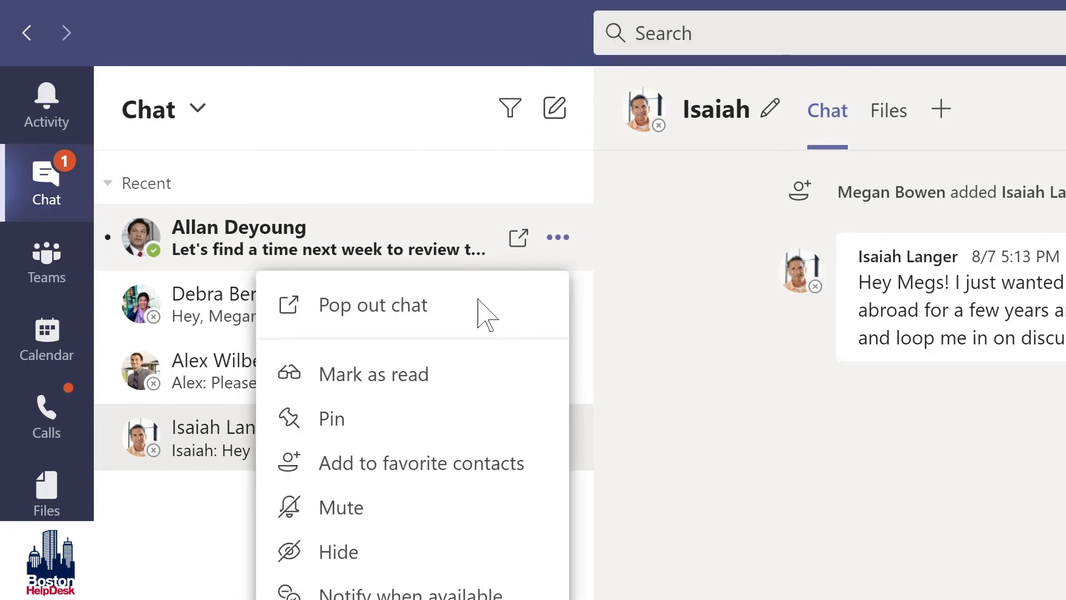
left_click(332, 420)
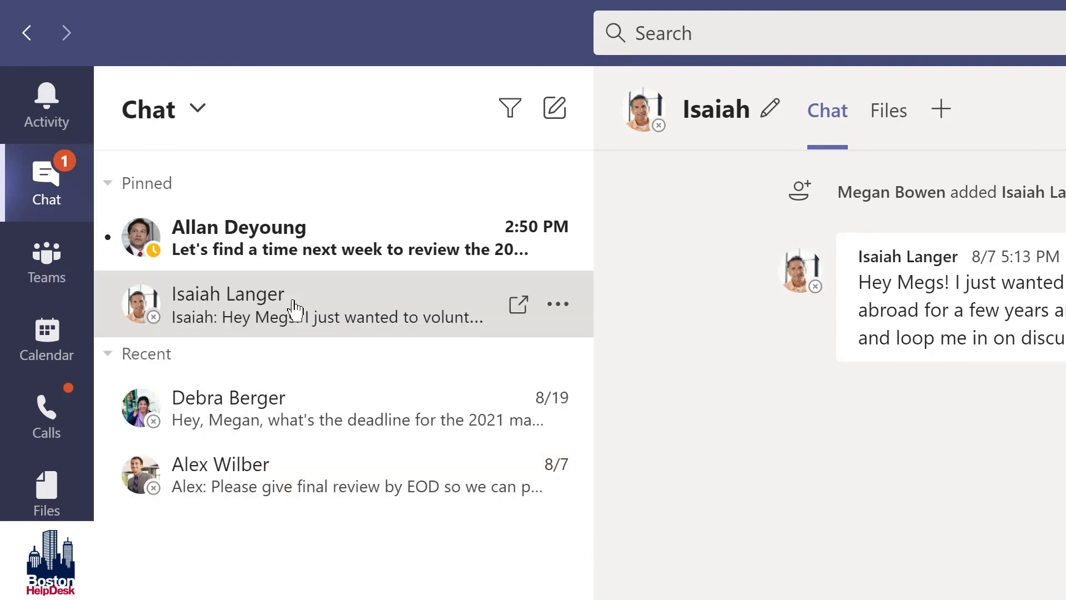
Move the second pinned chat to the start of the pinned list, and unpin that same chat
left_click_drag(294, 308, 296, 229)
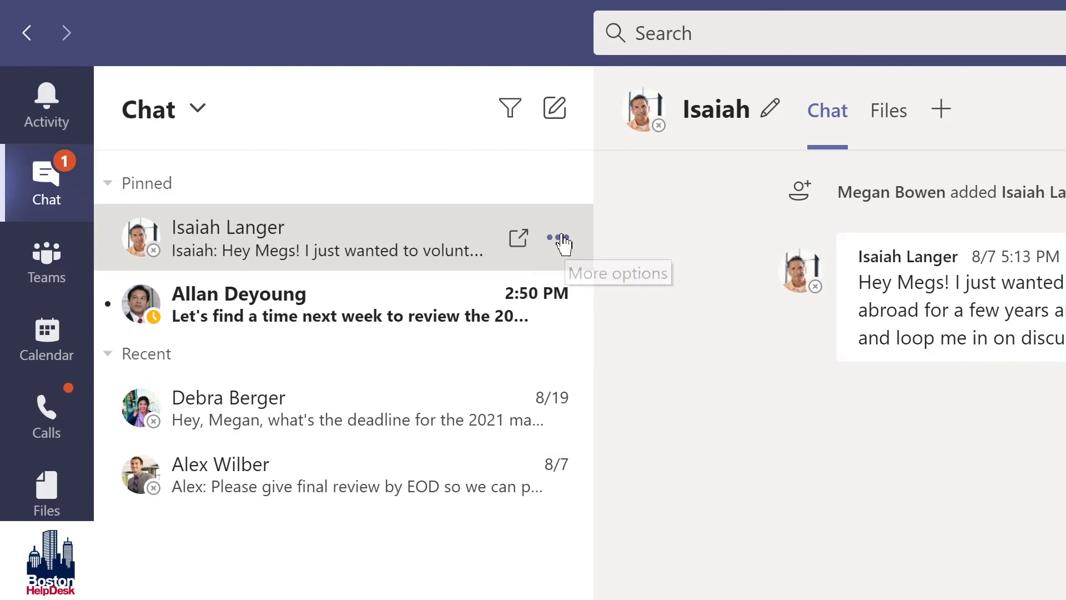
left_click(562, 239)
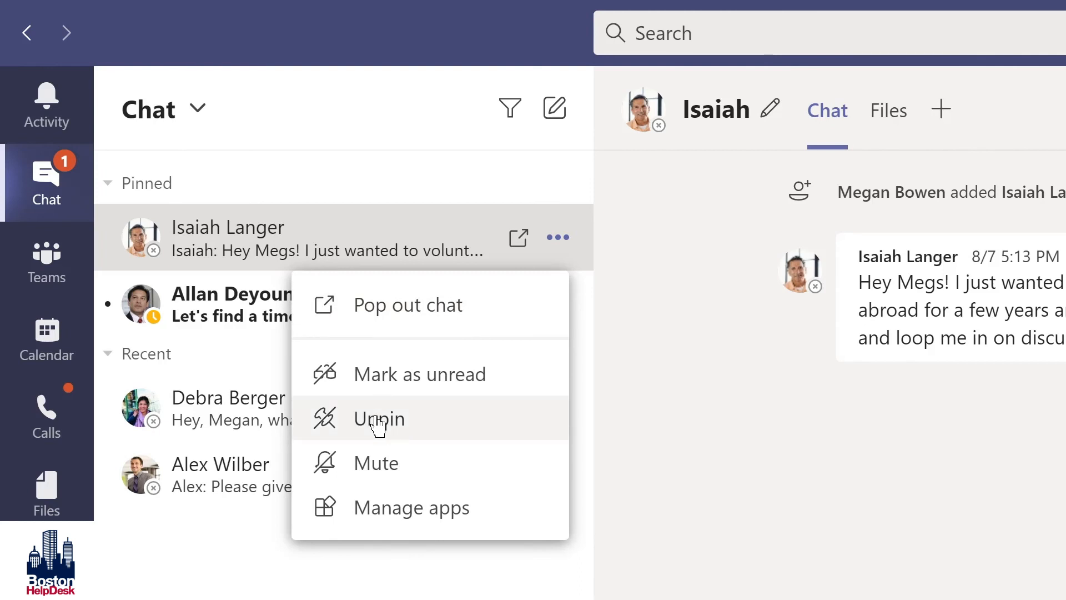
left_click(382, 423)
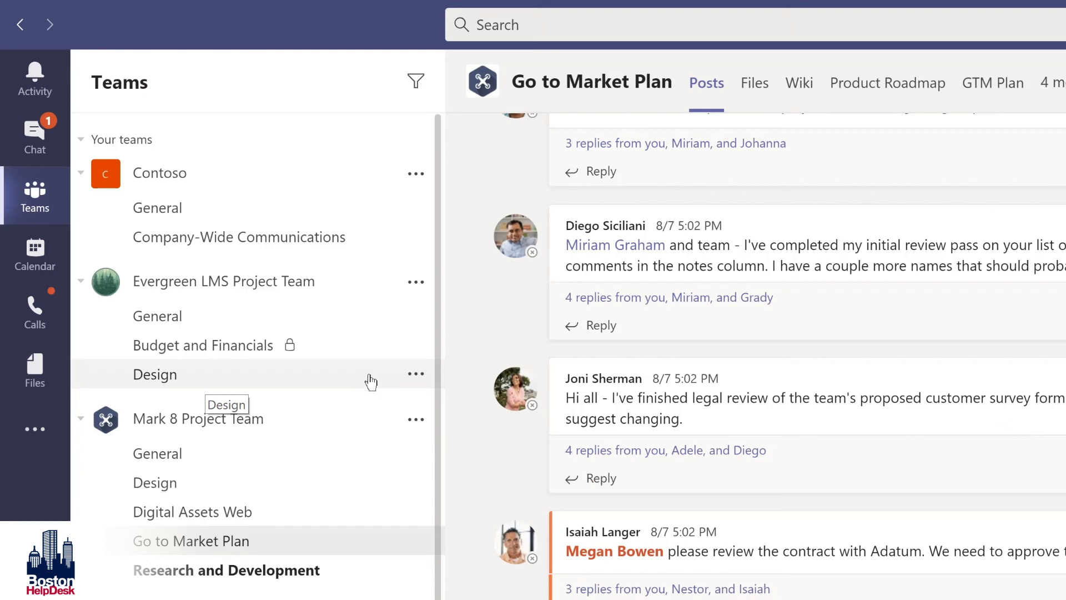
Pin the Evergreen LMS Project Team's Design channel
left_click(416, 375)
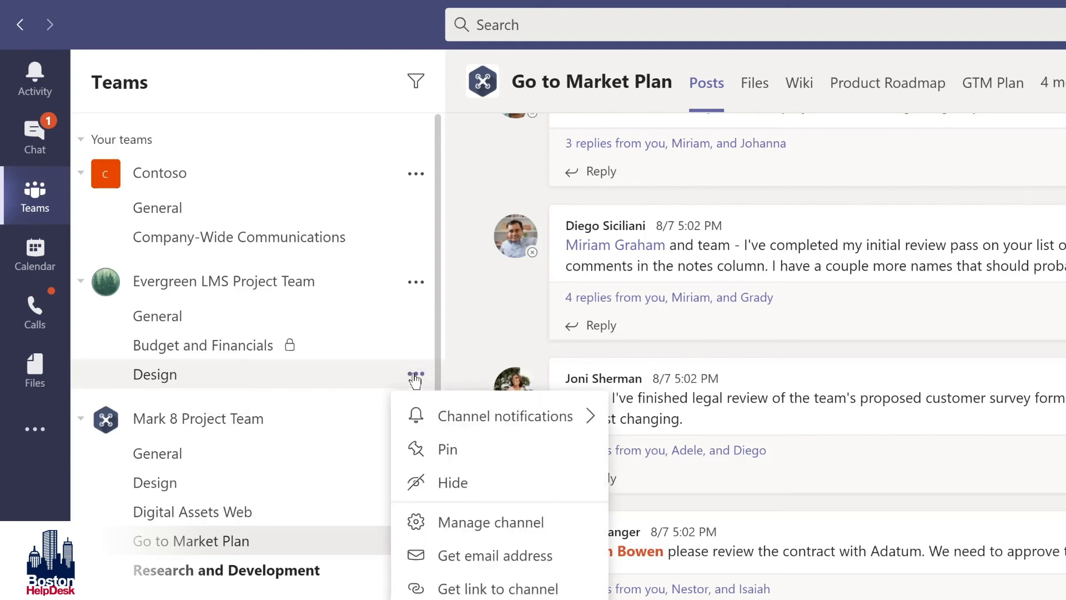
left_click(444, 455)
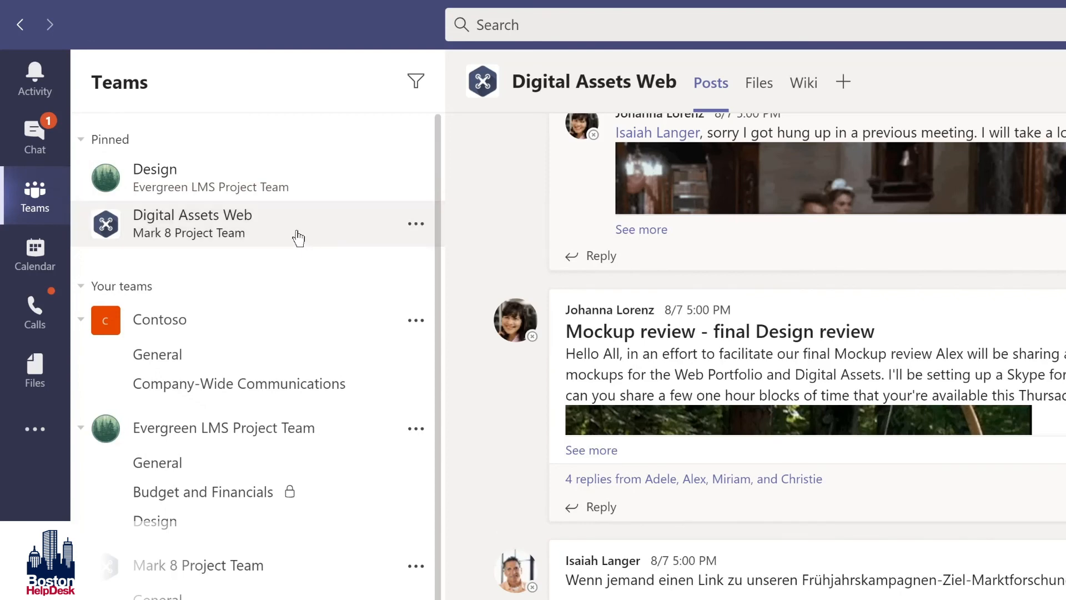
Move the pinned Digital Assets Web channel above the pinned Design channel, and unpin Digital Assets Web
left_click_drag(298, 239, 298, 164)
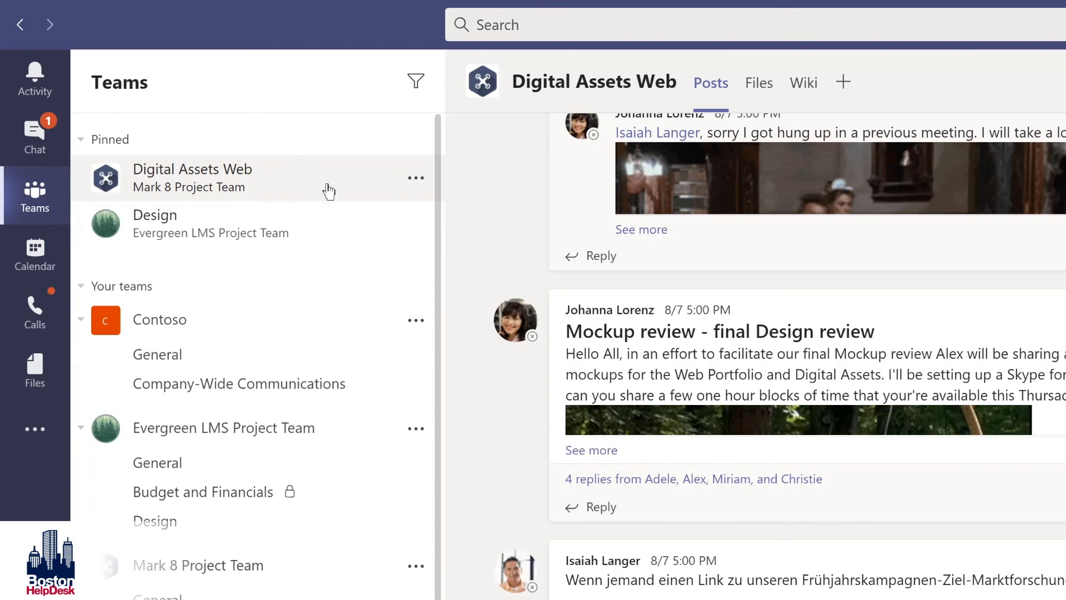
left_click(415, 179)
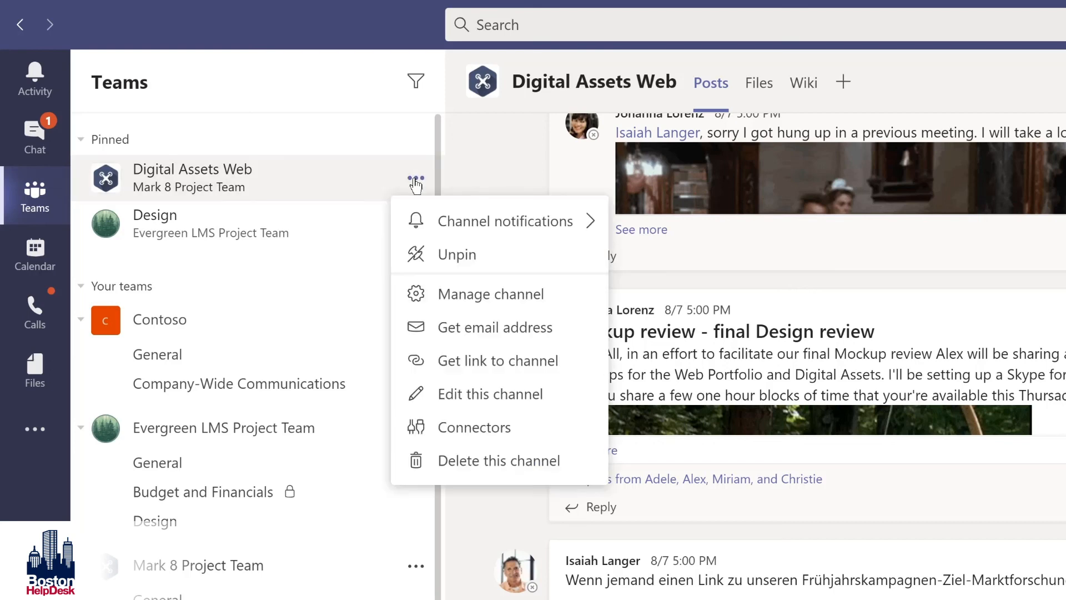
left_click(437, 255)
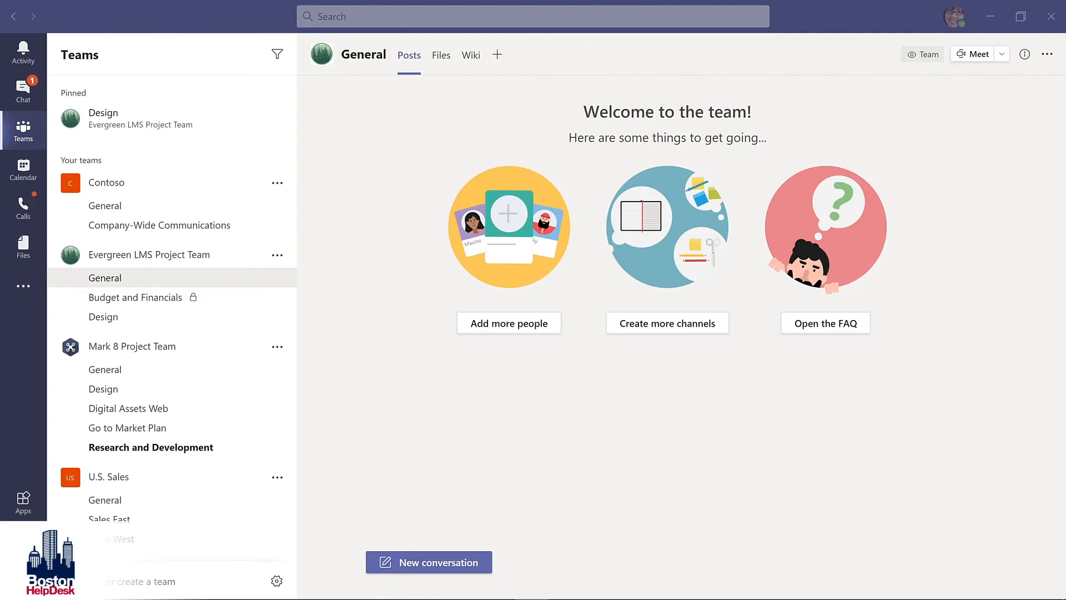
Start a formatted conversation in the Evergreen LMS Project Team's General channel with the subject "I'm excited to start planning our new LMS!"
left_click(418, 563)
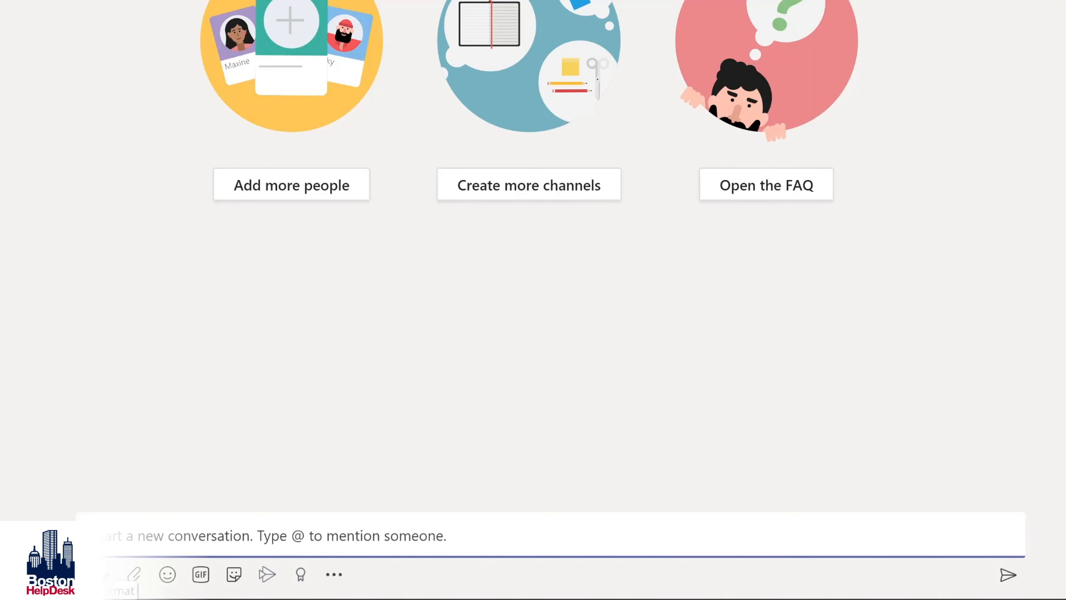
left_click(104, 574)
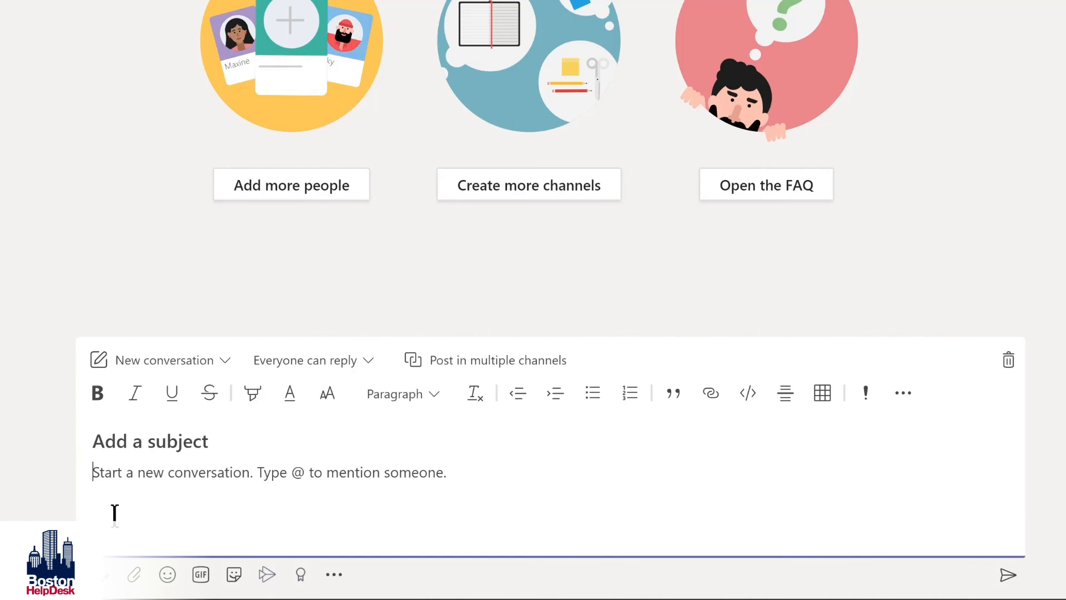
left_click(136, 444)
type("I'm ")
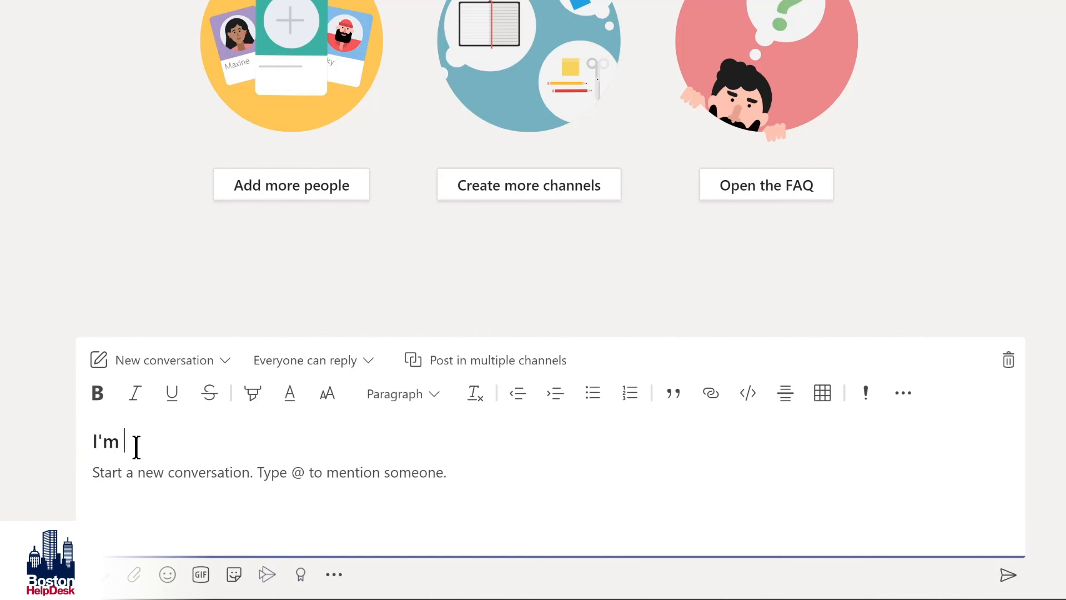
type("excited to start planning our new LMS!")
Write the message body "We'll be sharing details and actions in the Design channel", mentioning the Design channel
left_click(160, 478)
type("W")
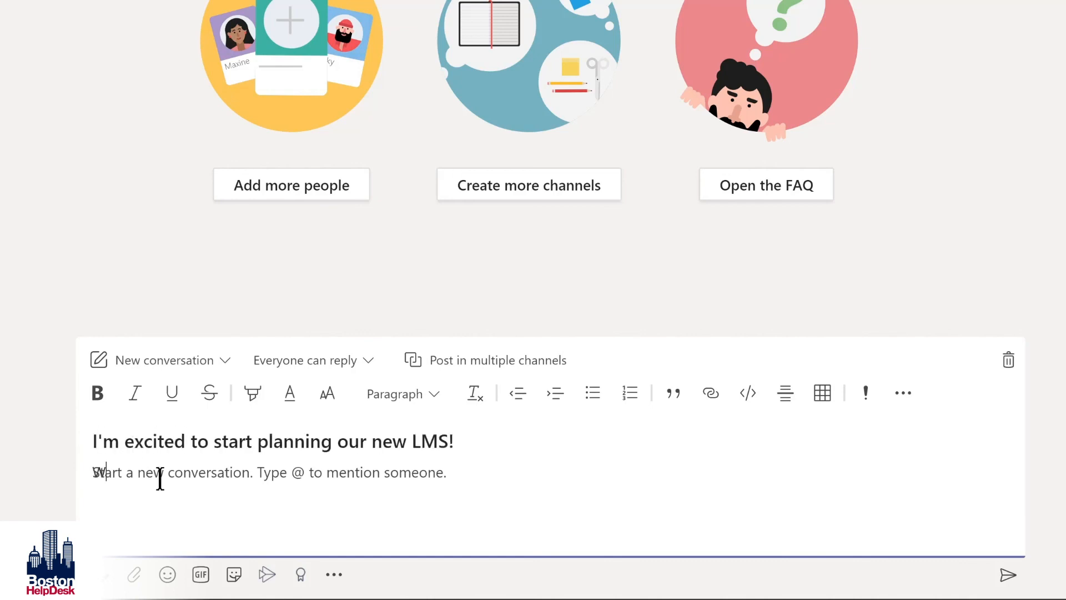
type("e'll be sharing details and actions in the @Design")
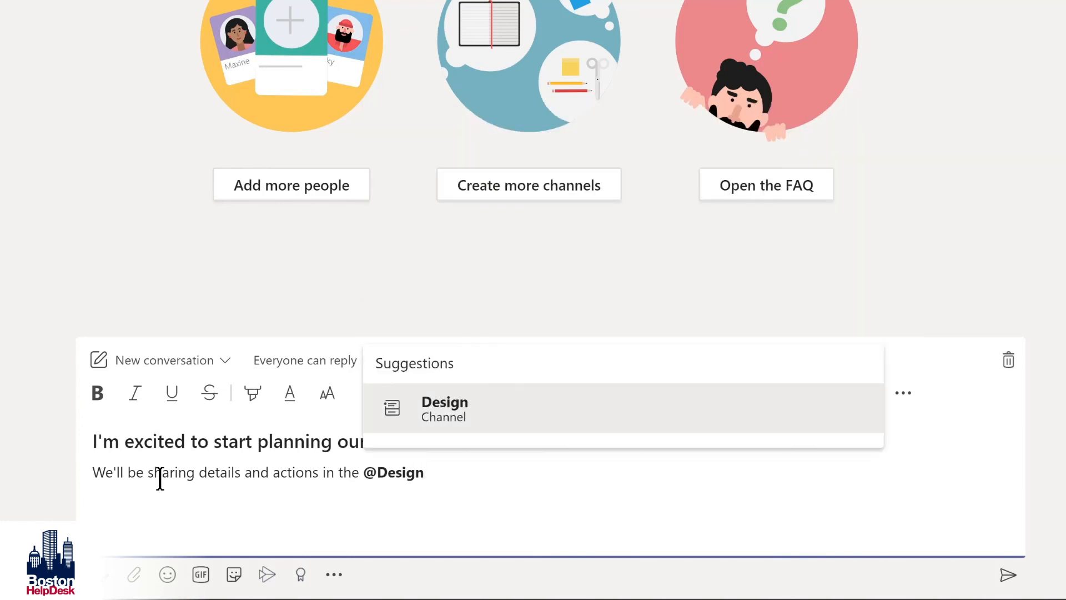
key("Return")
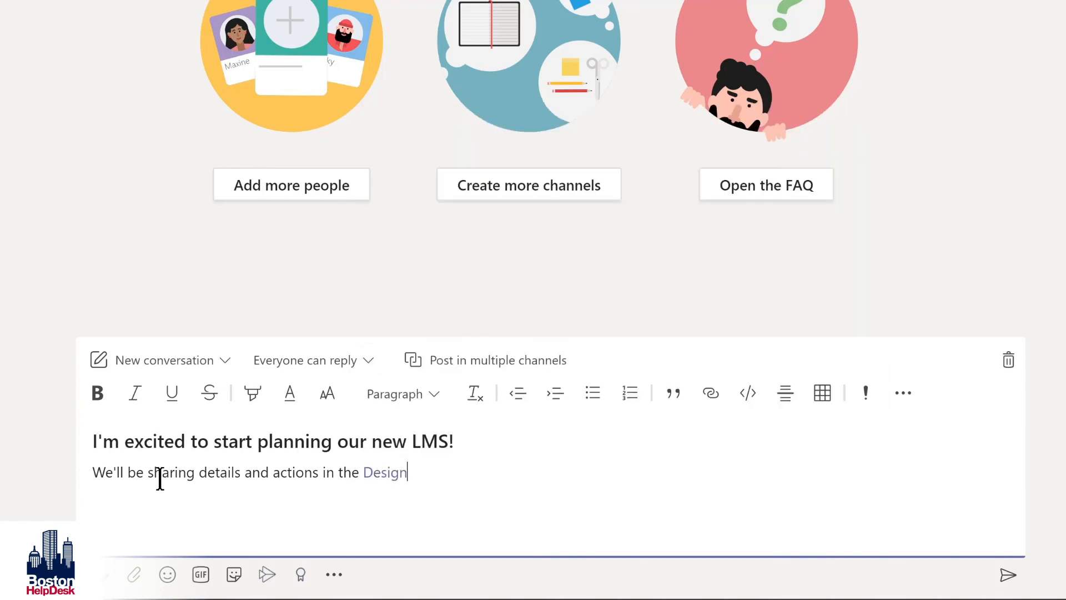
type("channel")
Highlight the whole message body sentence in yellow
key("ctrl+Home")
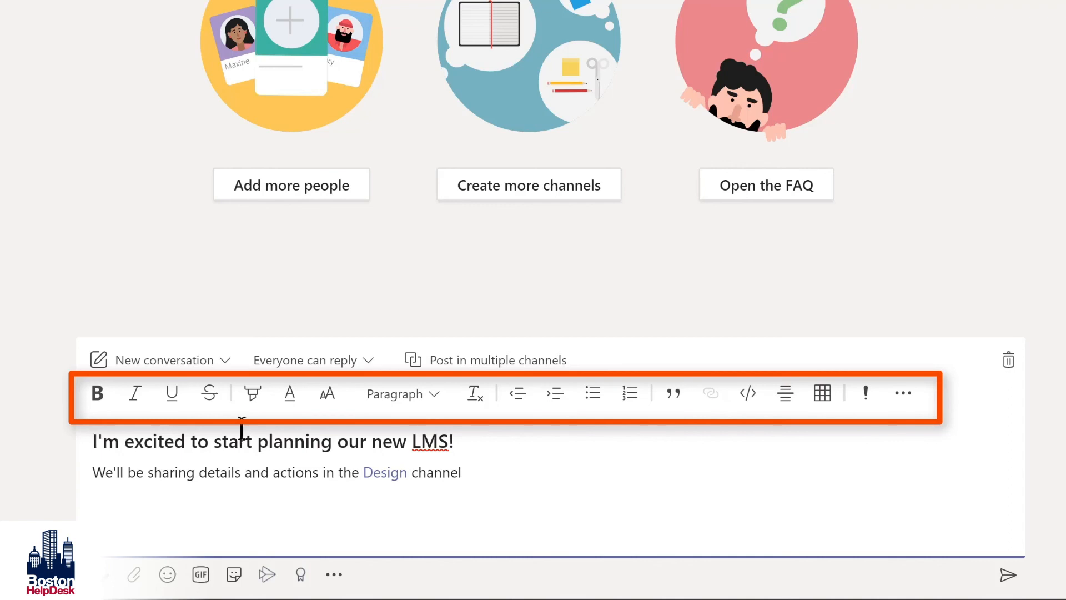
triple_click(167, 465)
left_click(253, 393)
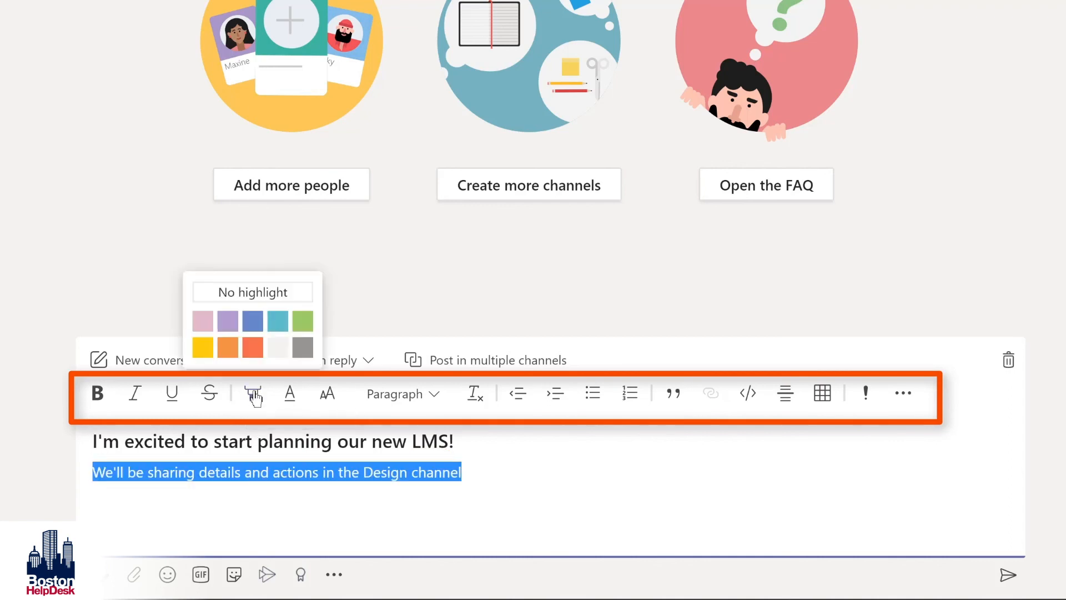
left_click(202, 348)
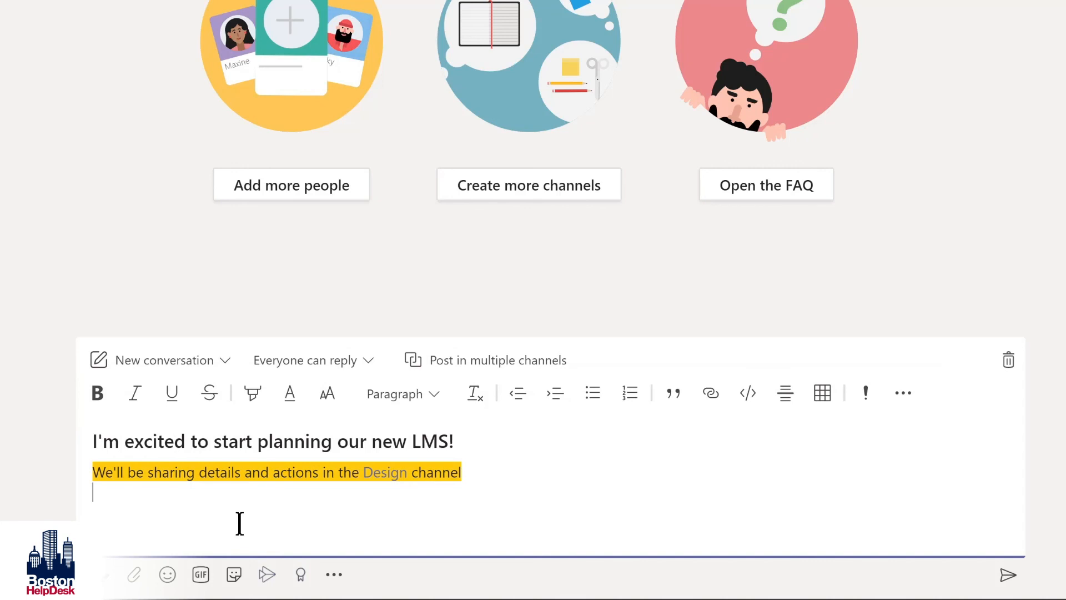
Add a smile emoji on a new line below the sentence, and insert the "yay" GIF of the man in a gray sweater
key("Return")
left_click(168, 575)
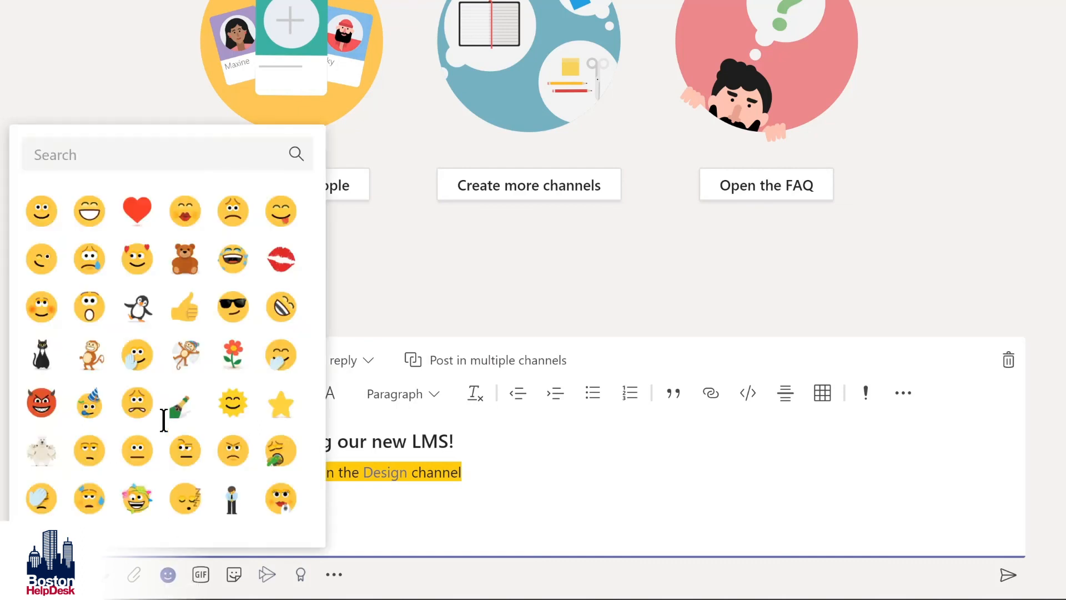
left_click(41, 211)
left_click(201, 574)
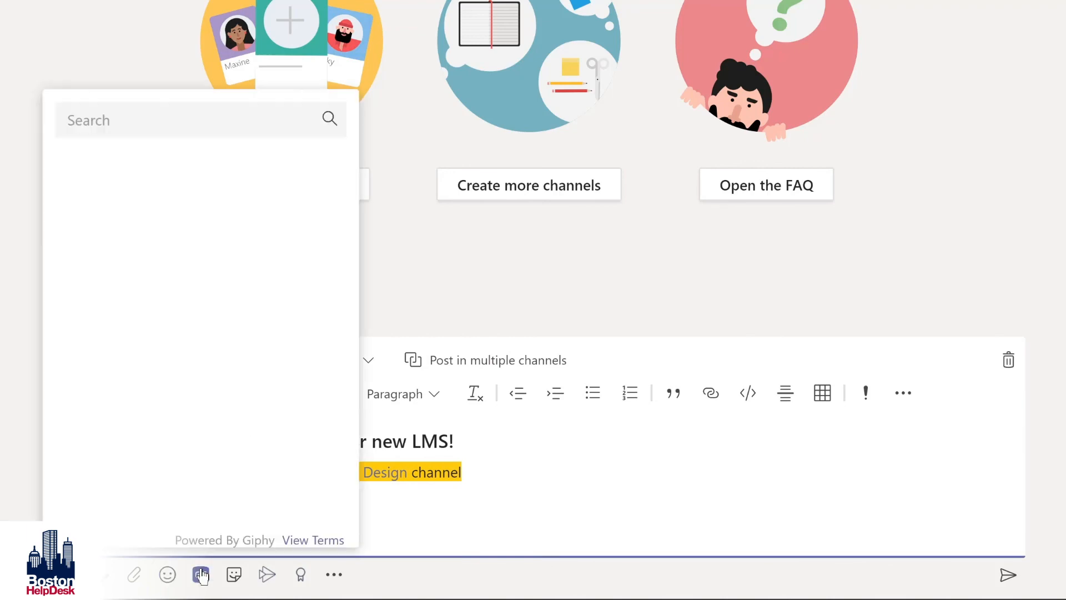
type("yay")
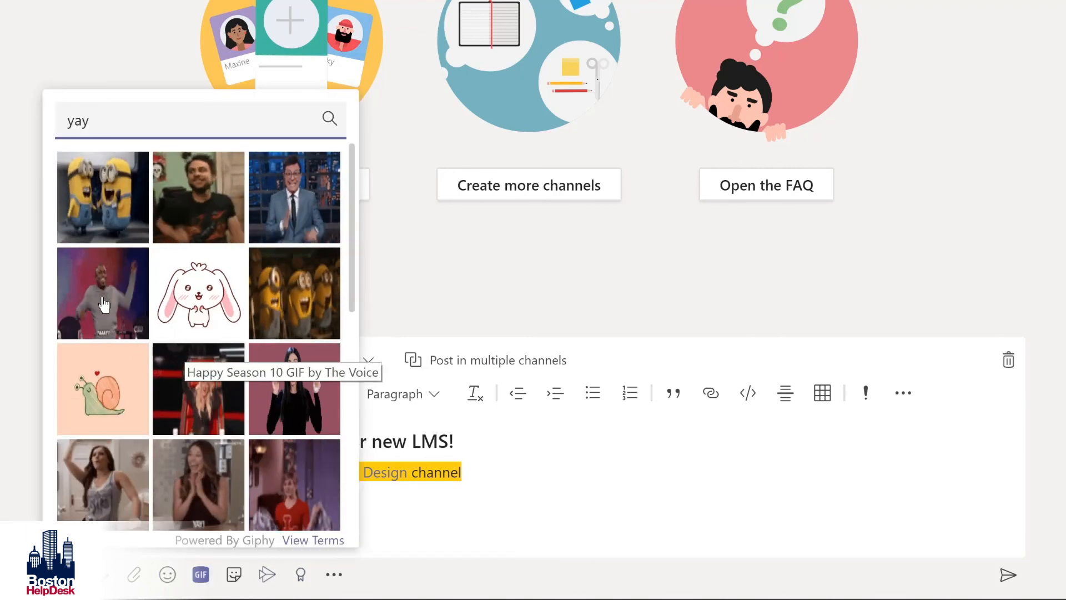
left_click(86, 302)
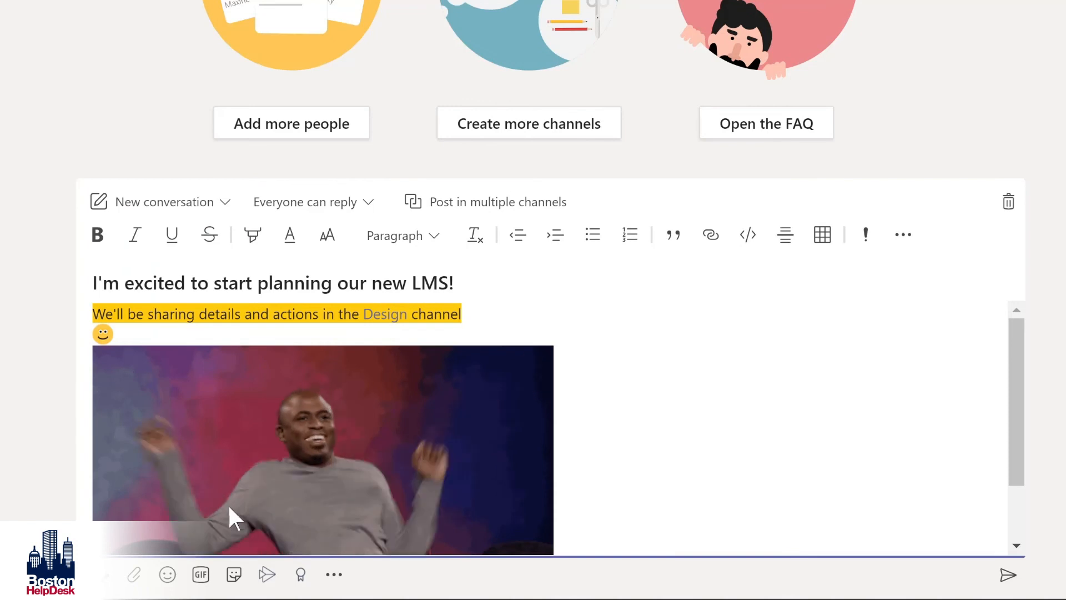
Insert the popular "OH YEAH!" sticker below the GIF, keeping its caption text
left_click(234, 577)
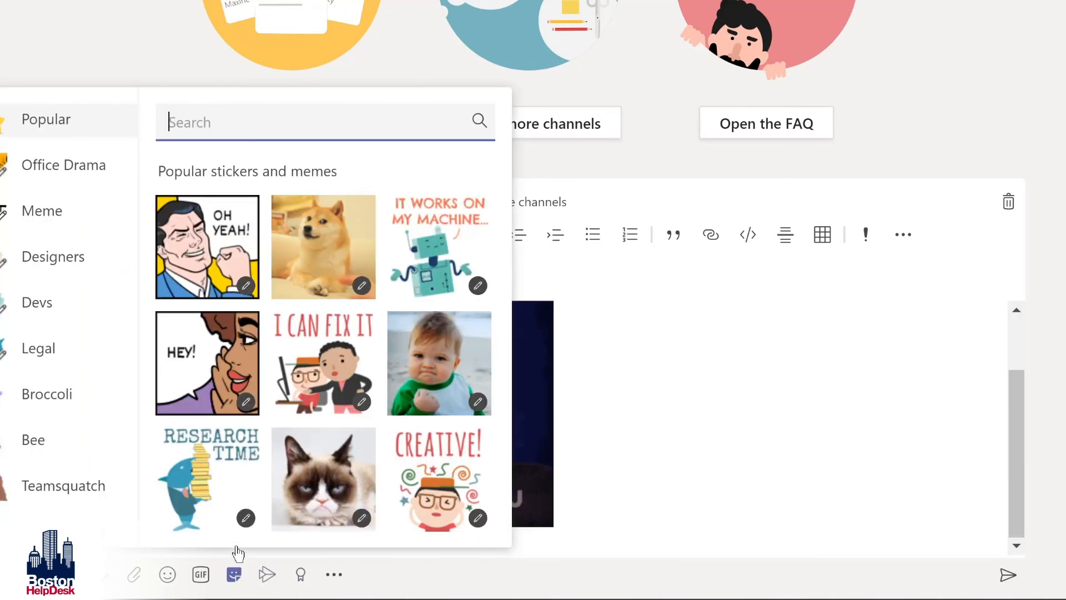
left_click(198, 284)
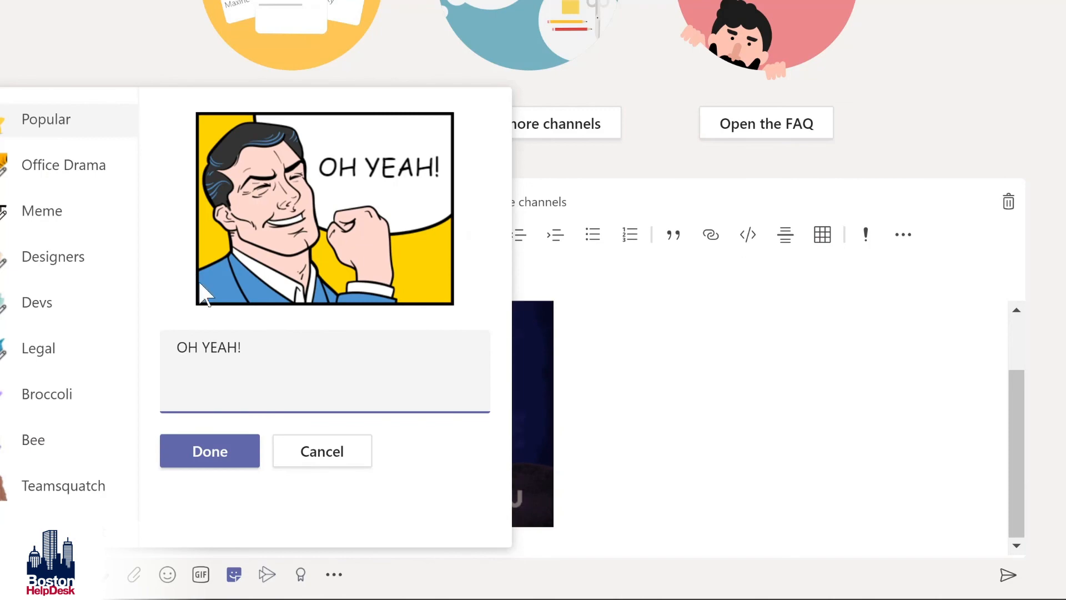
left_click(209, 450)
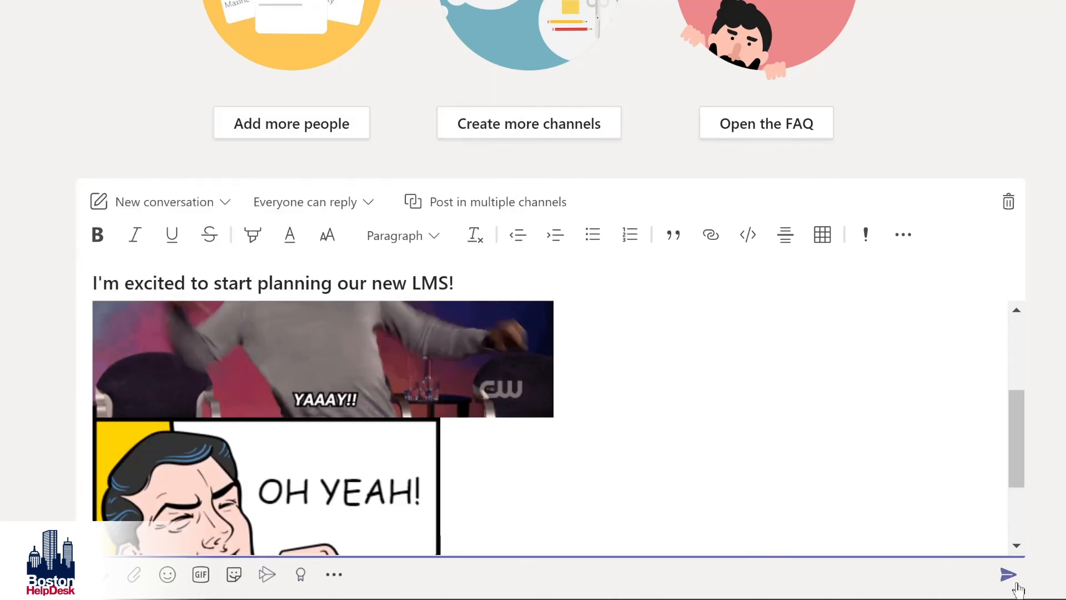